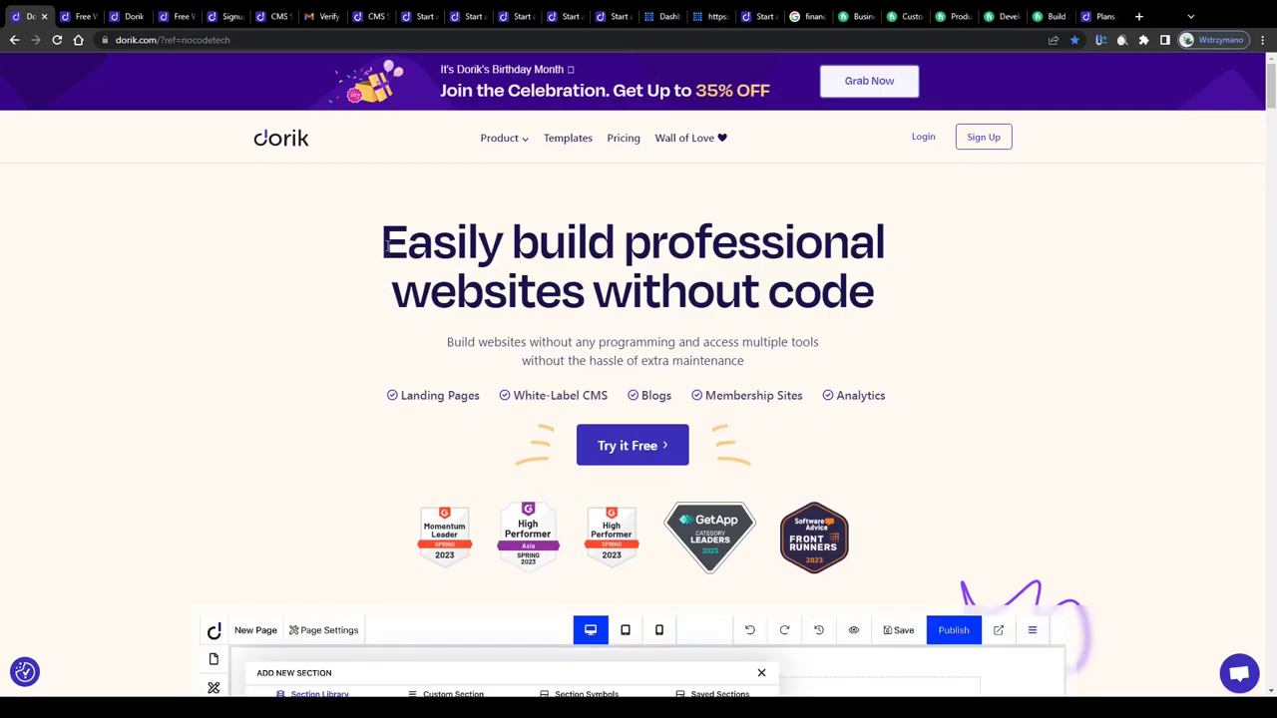
# Step: Highlight the opening hero headline words and the One platform heading on the Dorik homepage
pyautogui.moveTo(385, 239); pyautogui.dragTo(764, 289)
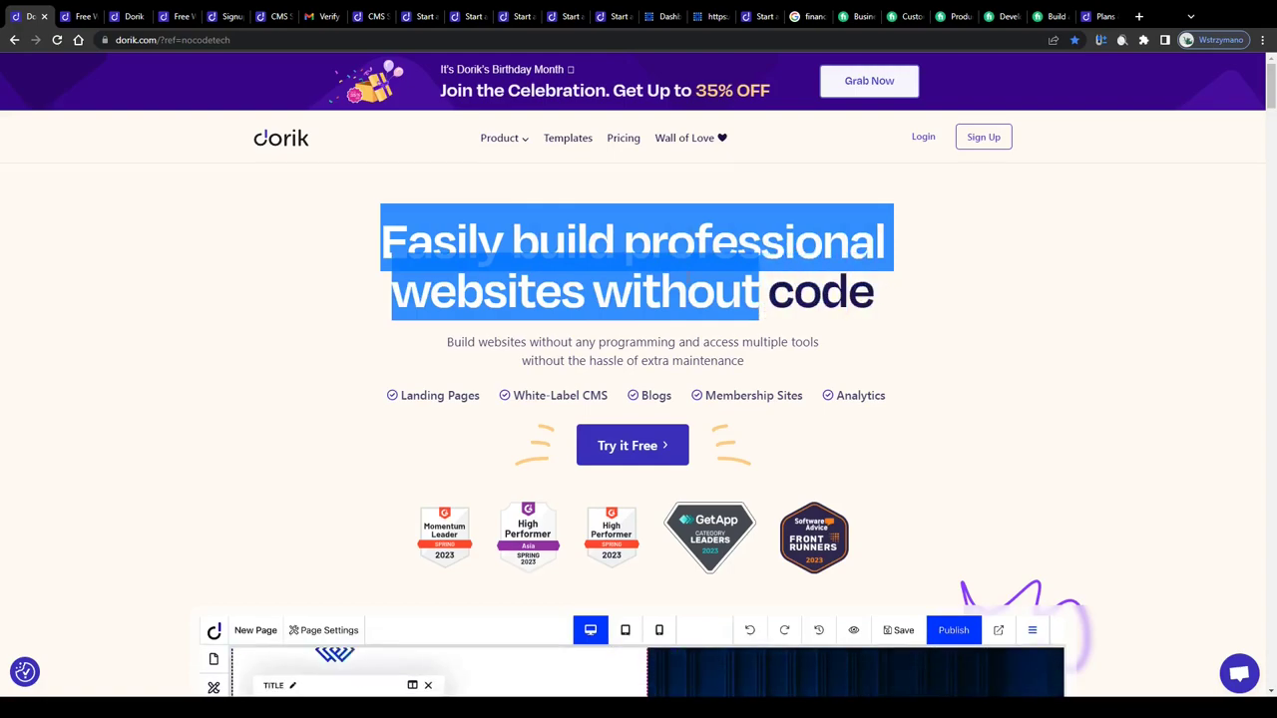
pyautogui.click(324, 254)
pyautogui.scroll(-4, 328, 245)
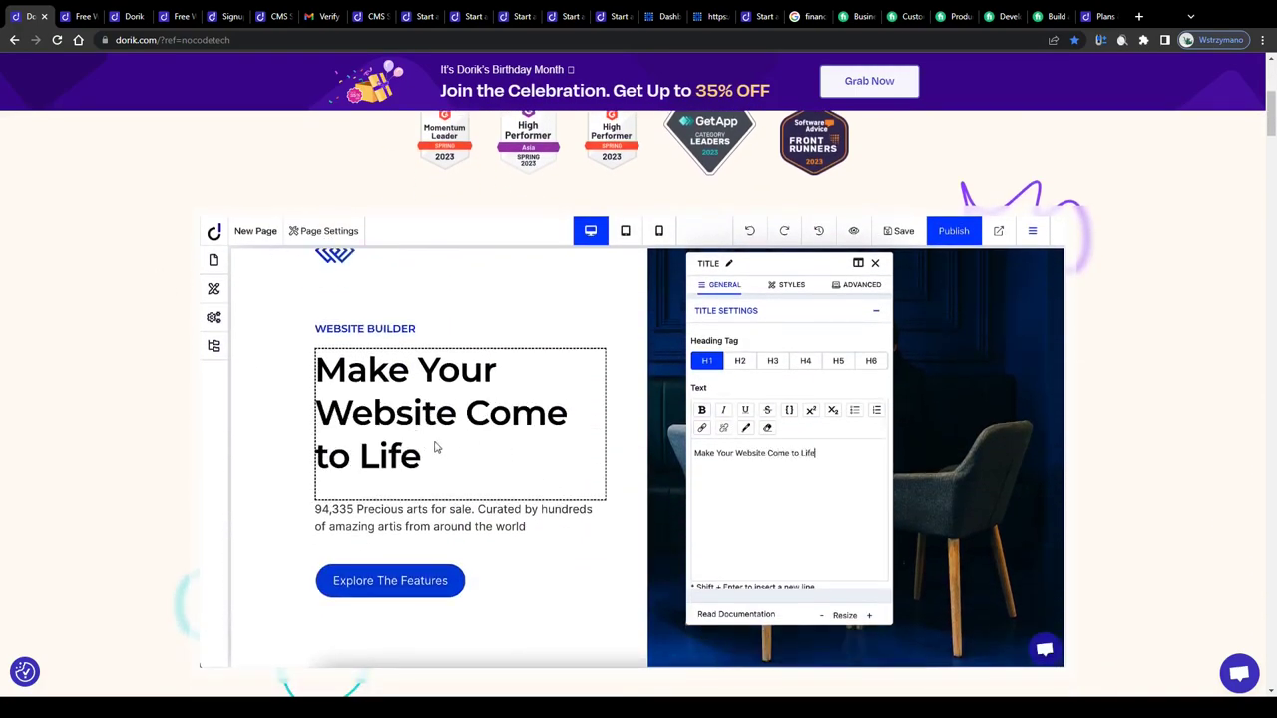
pyautogui.scroll(-7, 623, 534)
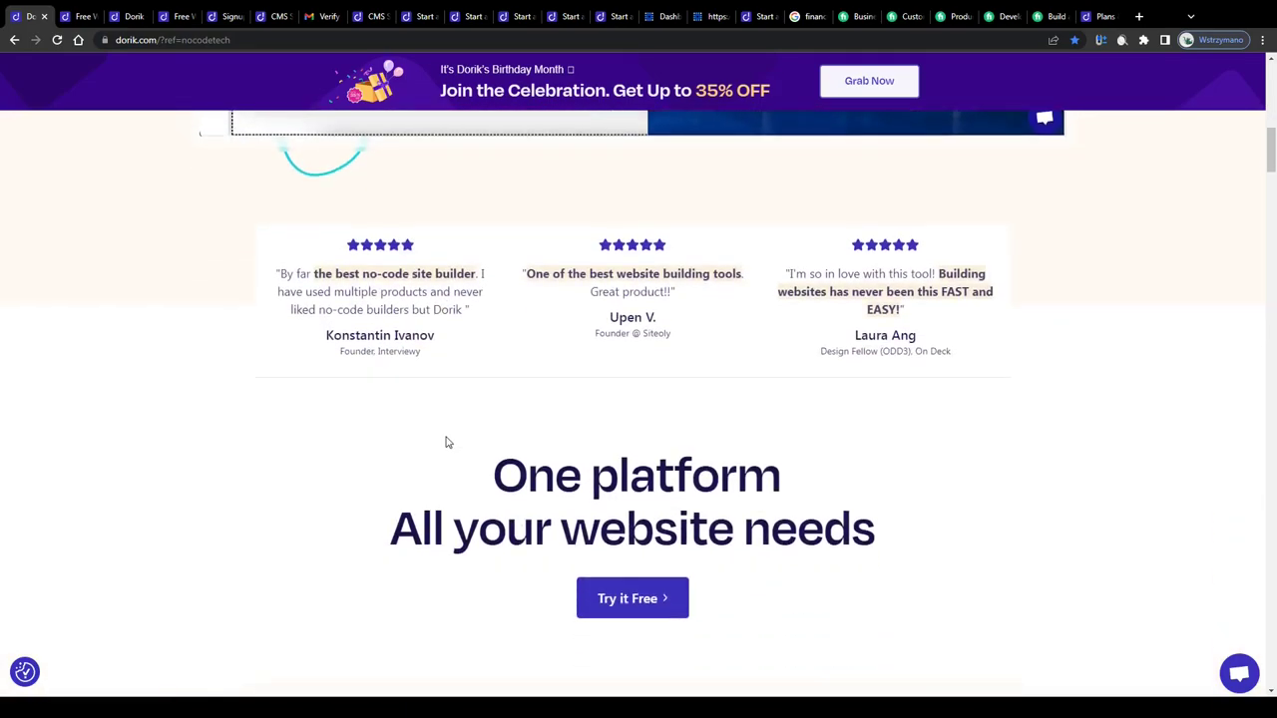
pyautogui.moveTo(457, 357); pyautogui.dragTo(374, 377)
pyautogui.scroll(-2, 374, 378)
pyautogui.moveTo(267, 423); pyautogui.dragTo(228, 422)
# Step: Highlight the whole hero headline and the subtitle beneath it
pyautogui.scroll(8, 224, 426)
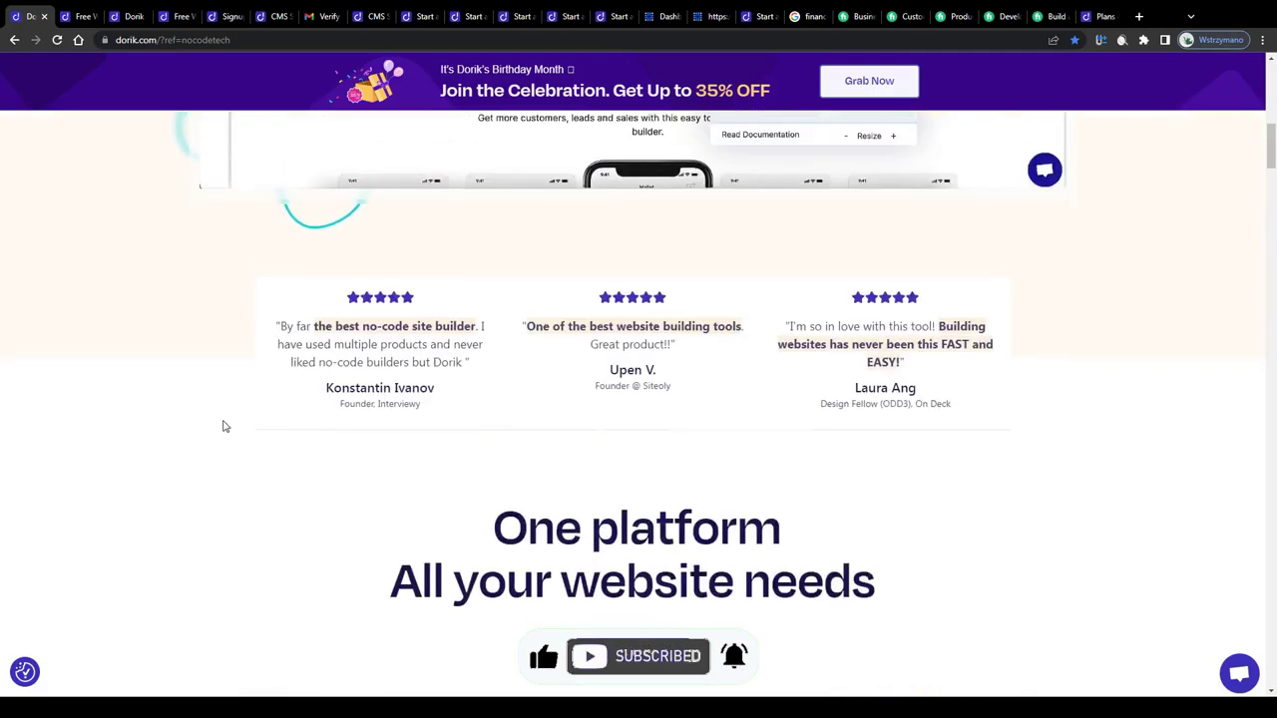
pyautogui.scroll(5, 224, 425)
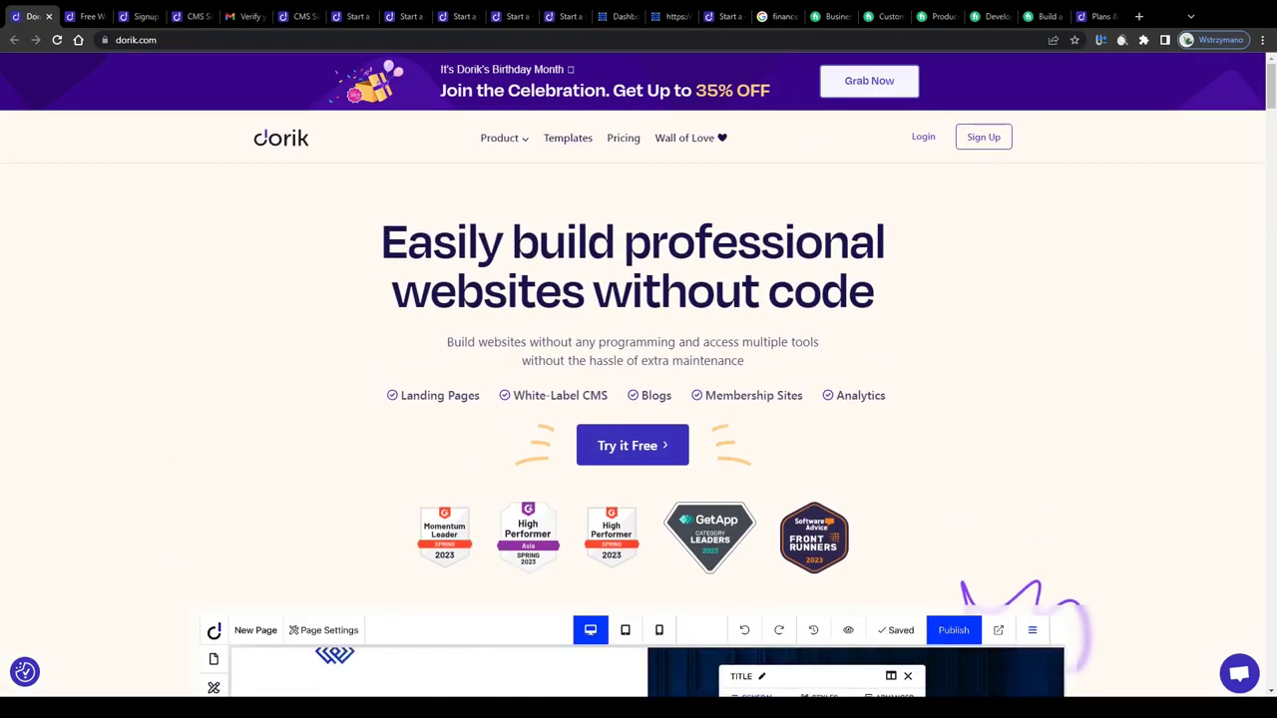
pyautogui.scroll(-5, 433, 170)
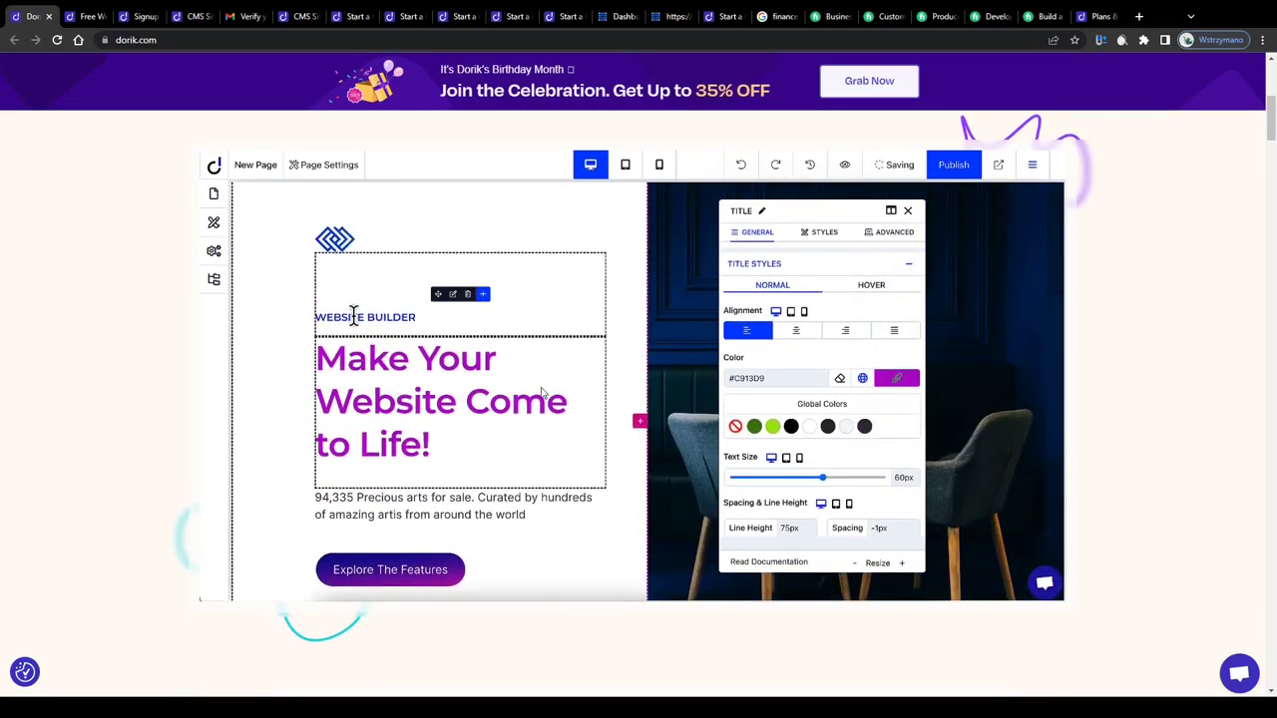
pyautogui.scroll(5, 527, 417)
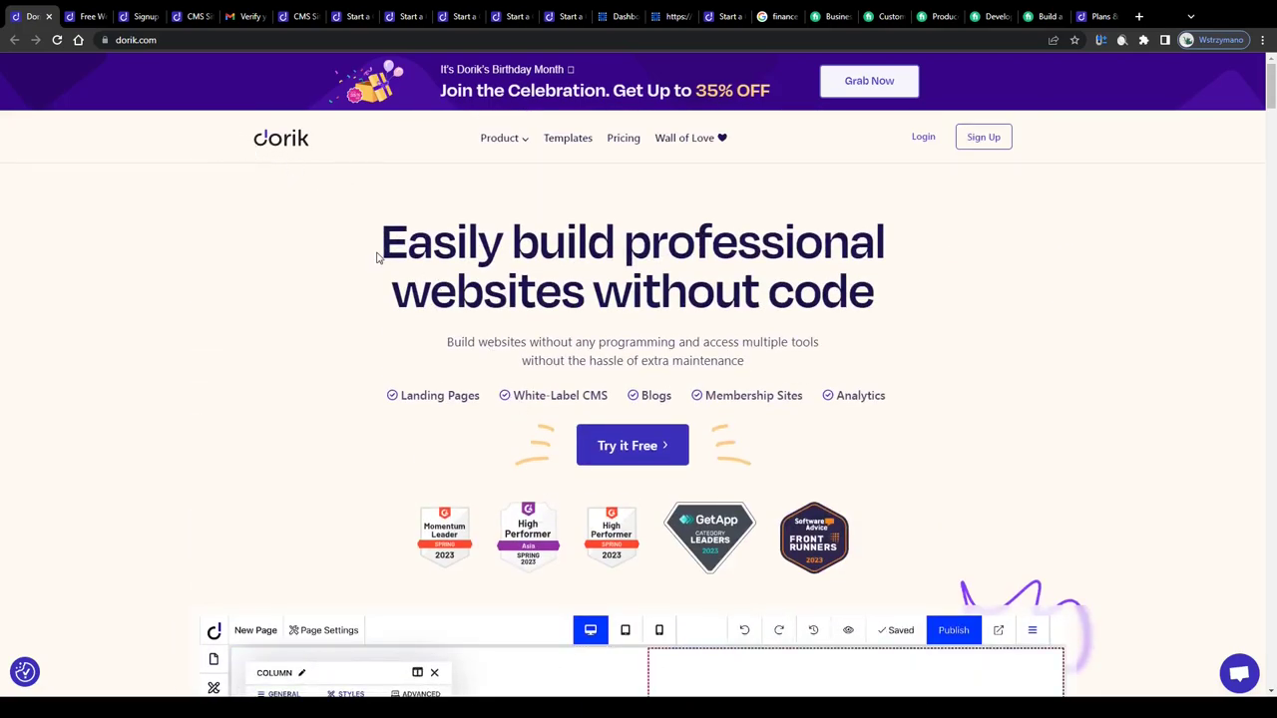
pyautogui.moveTo(377, 257); pyautogui.dragTo(868, 293)
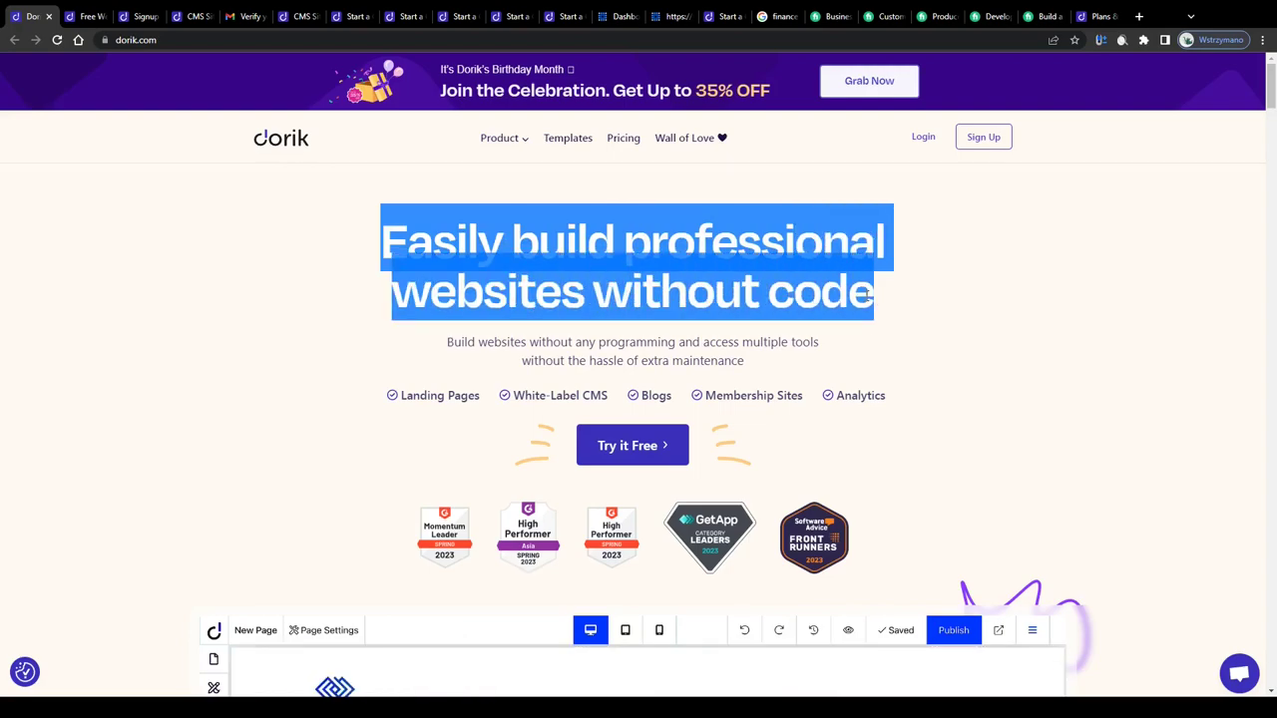
pyautogui.moveTo(428, 342); pyautogui.dragTo(786, 371)
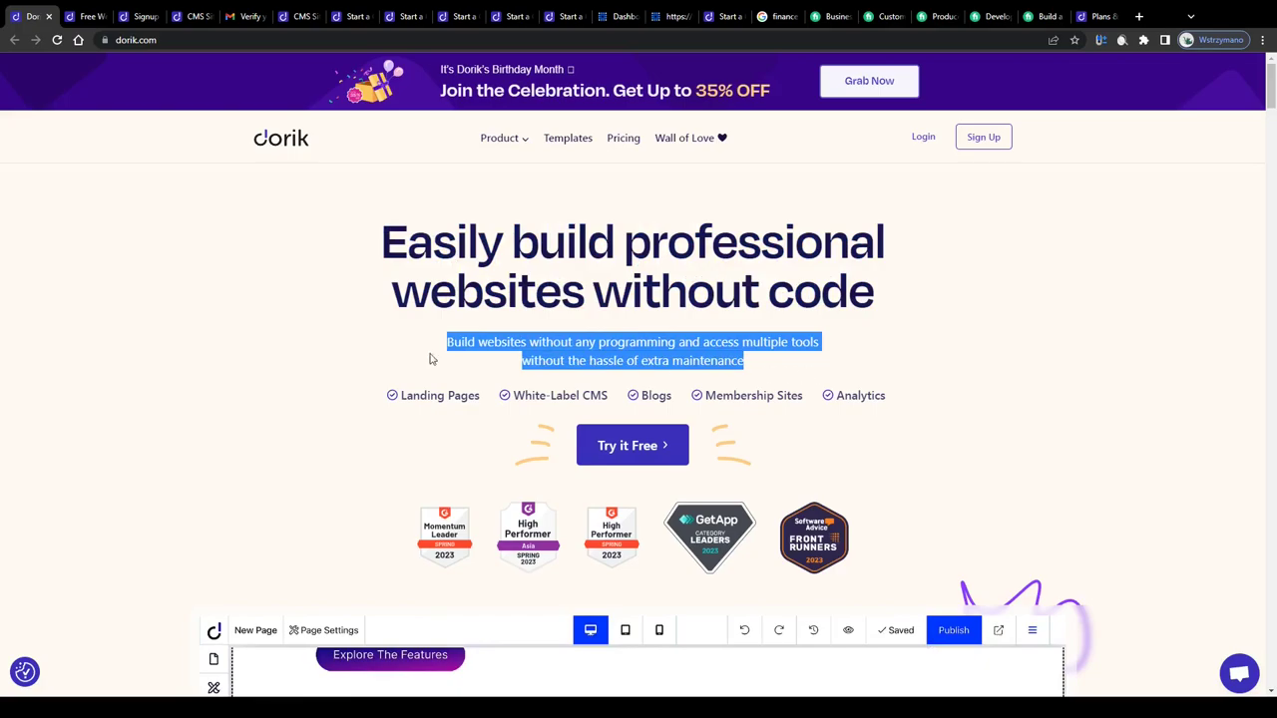
pyautogui.scroll(-1, 344, 351)
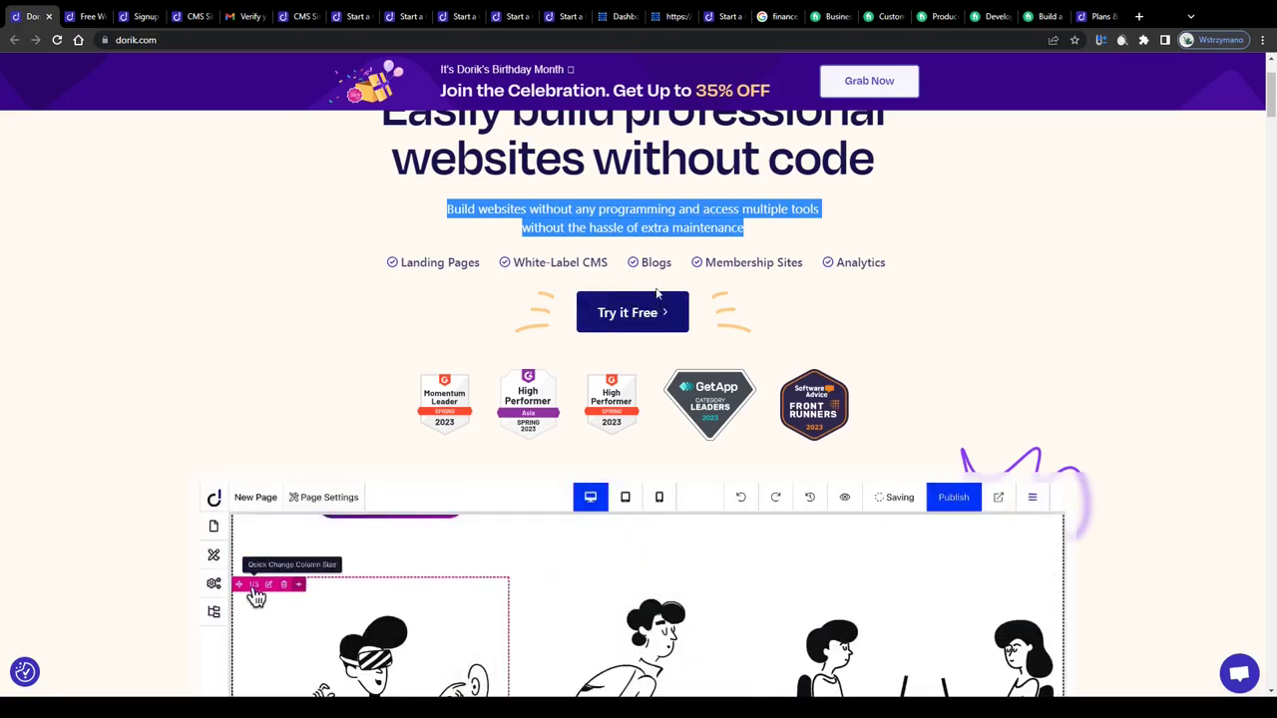
# Step: Go to the dorik.com/templates gallery and filter it to SaaS templates
pyautogui.click(86, 13)
pyautogui.scroll(-5, 399, 431)
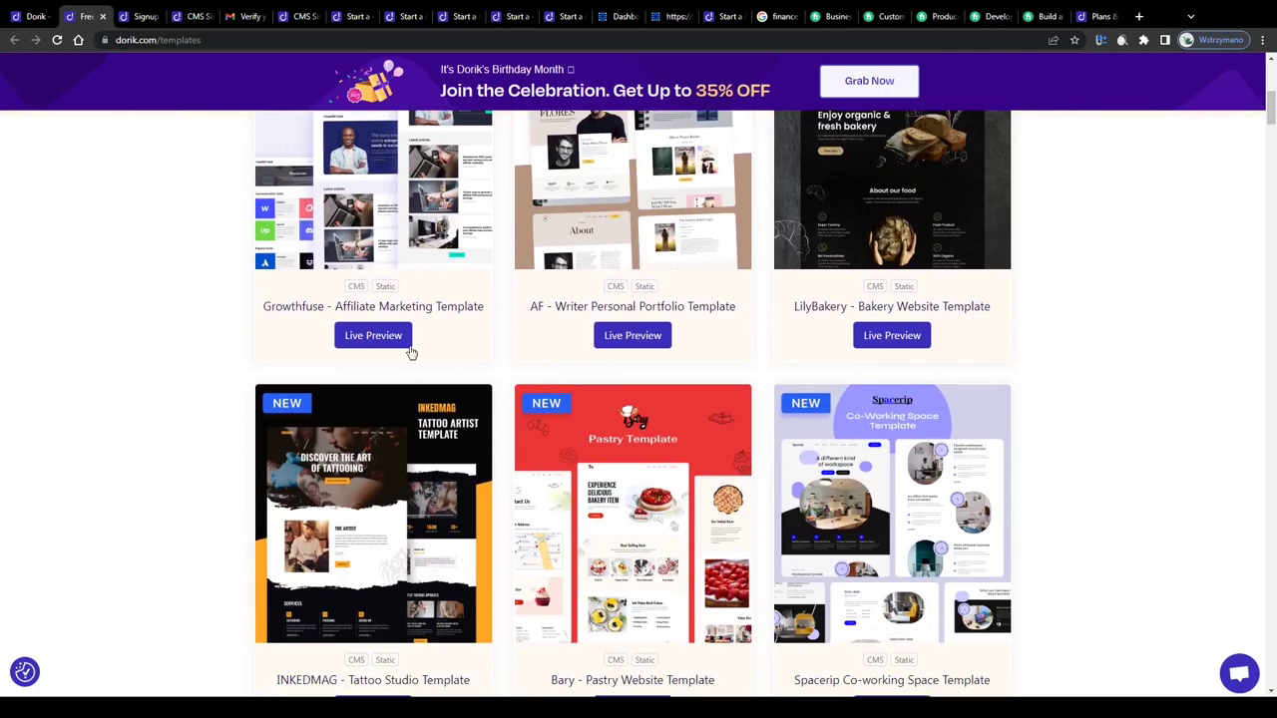
pyautogui.scroll(5, 706, 333)
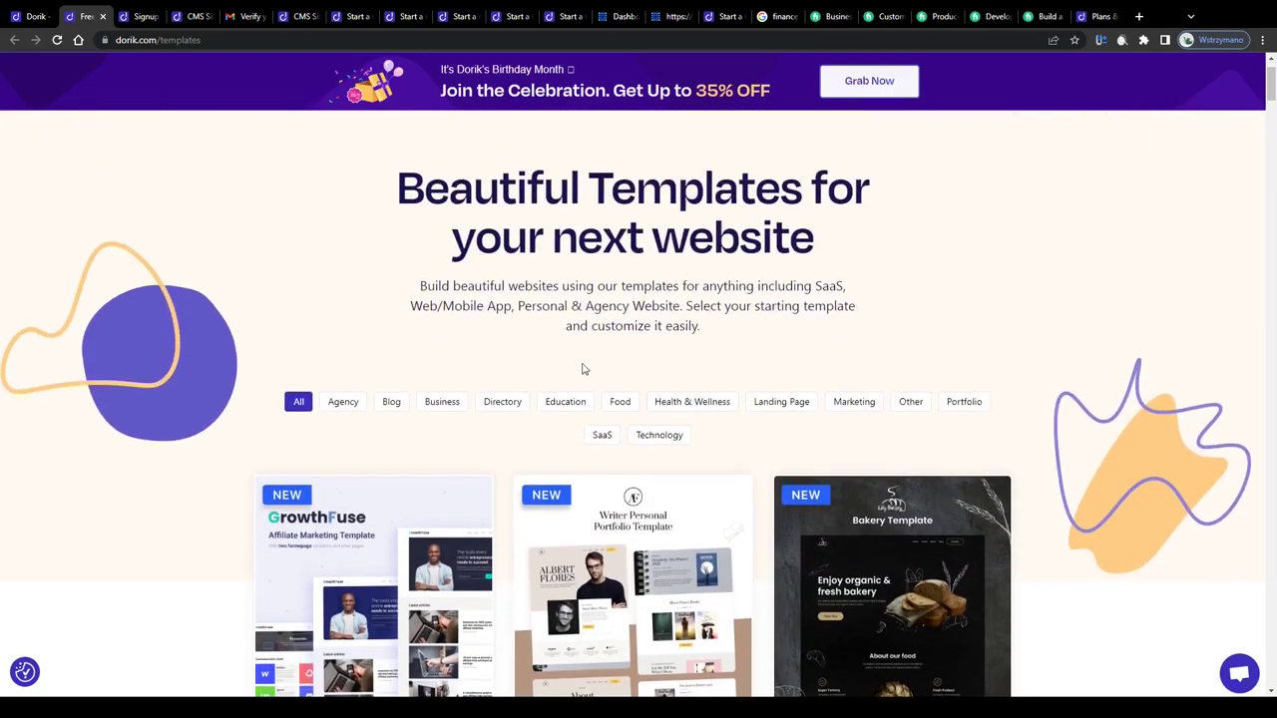
pyautogui.scroll(-8, 389, 459)
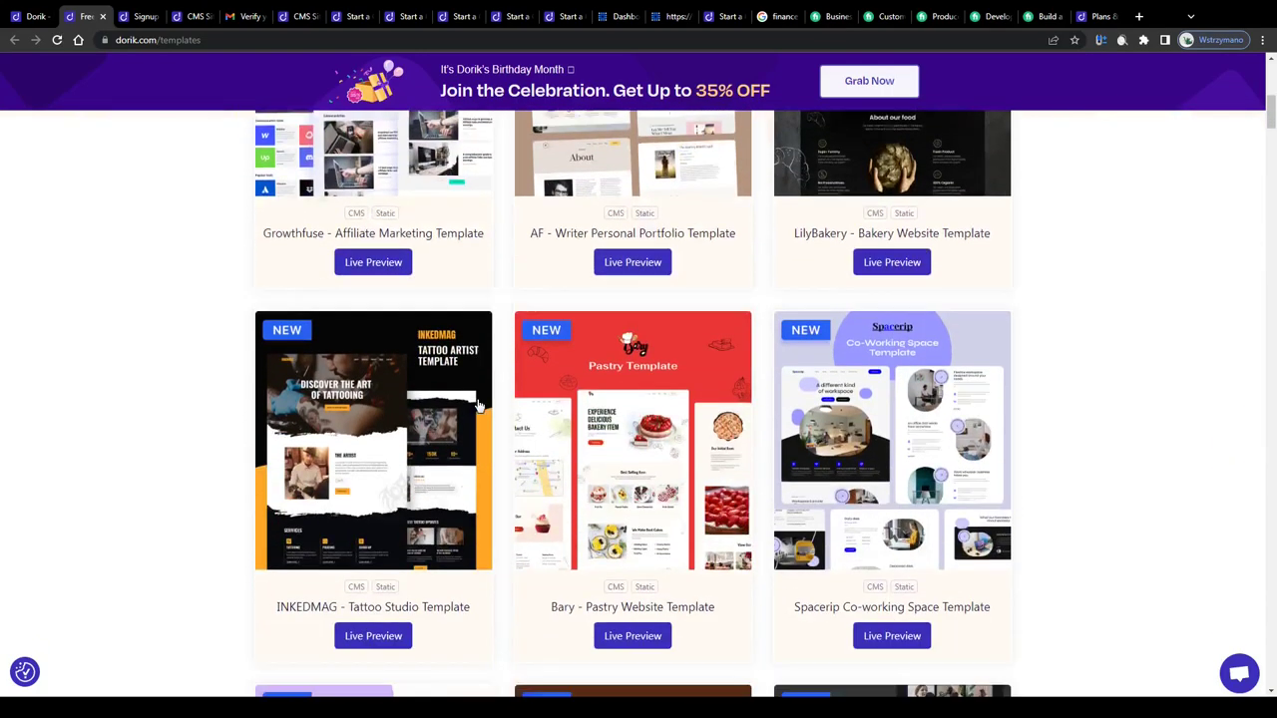
pyautogui.scroll(-4, 810, 470)
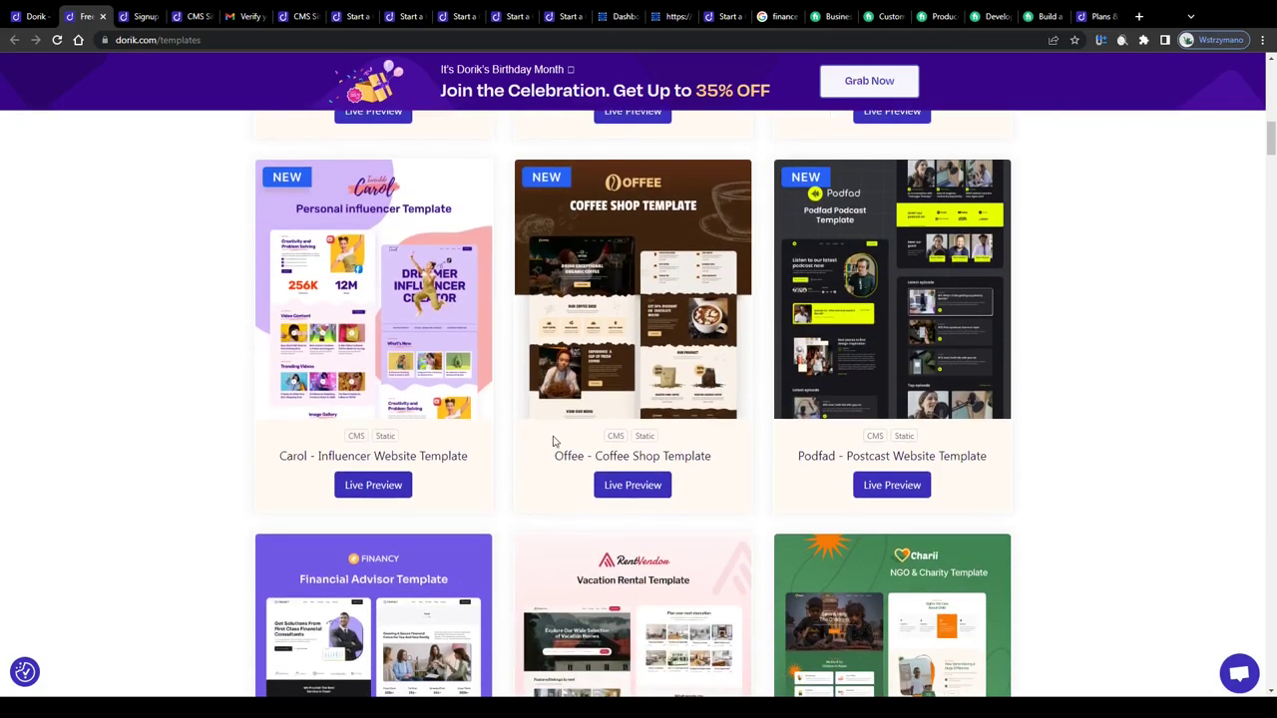
pyautogui.scroll(12, 884, 491)
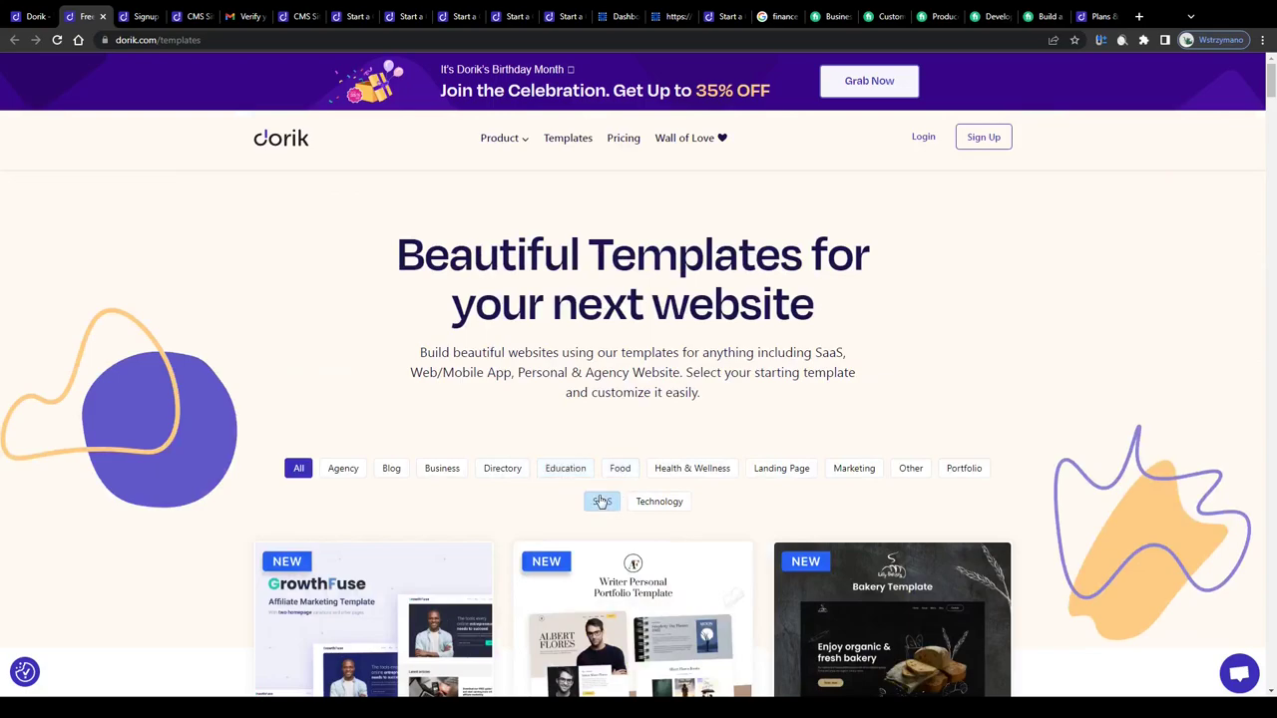
pyautogui.click(604, 502)
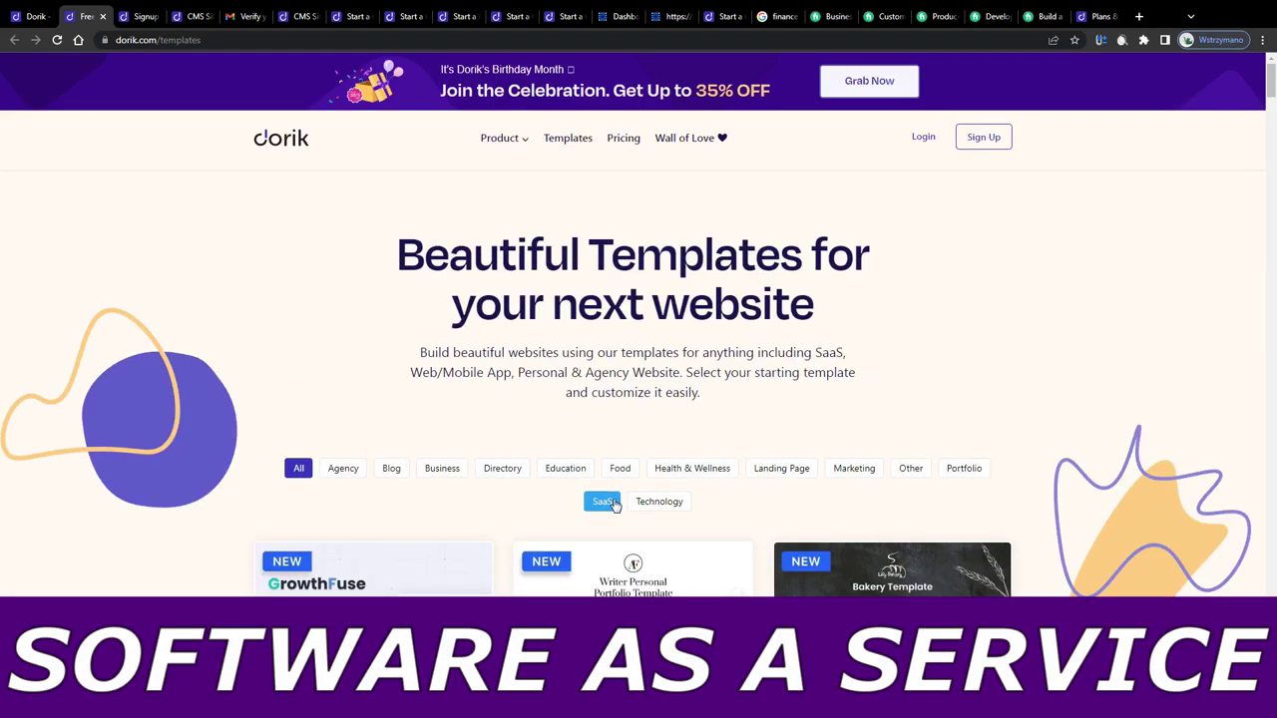
pyautogui.moveTo(605, 352); pyautogui.dragTo(620, 374)
pyautogui.click(546, 406)
# Step: Filter by Business, Education, Food, Health & Wellness, Technology and Landing Page, then All again
pyautogui.click(446, 469)
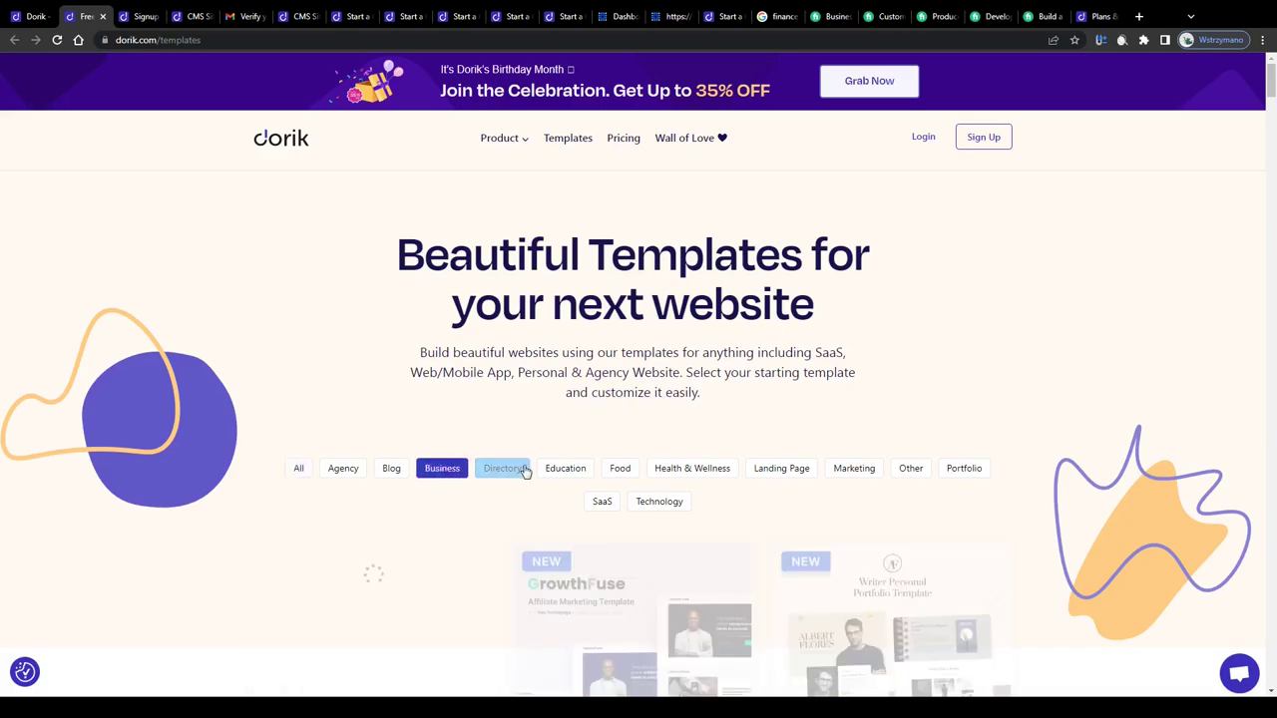
pyautogui.click(564, 468)
pyautogui.click(620, 467)
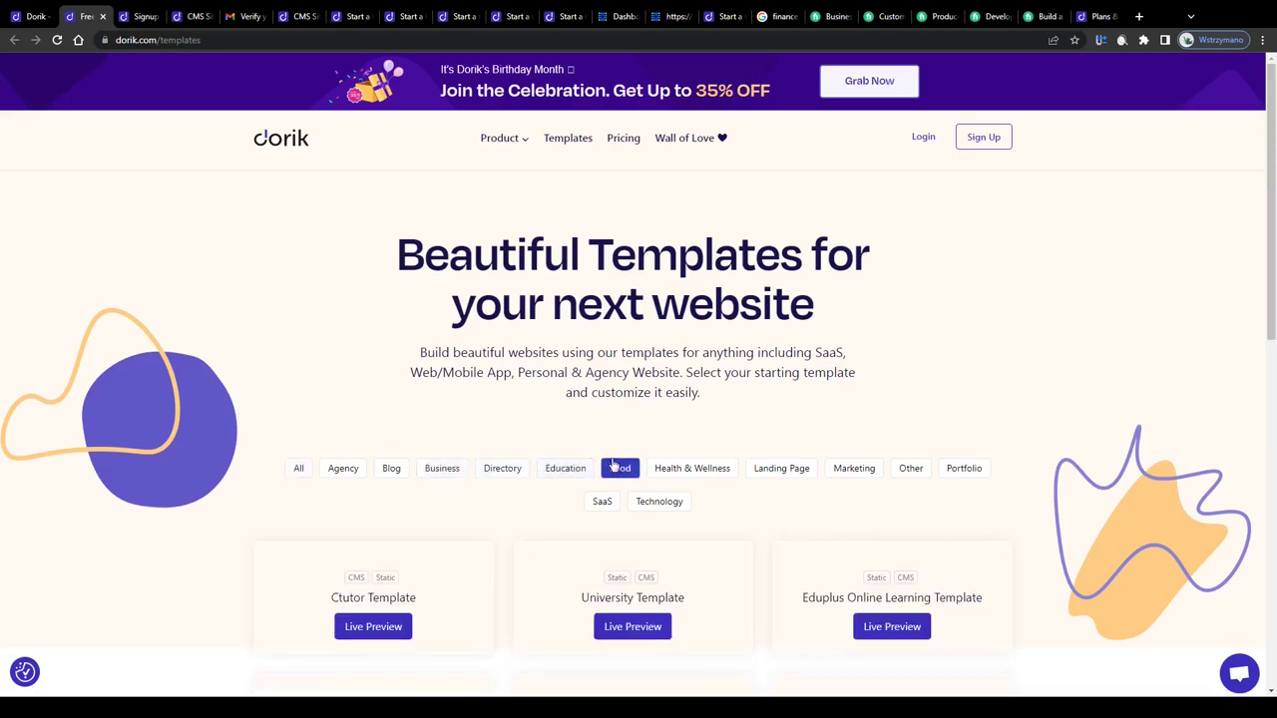
pyautogui.scroll(-1, 644, 392)
pyautogui.click(678, 336)
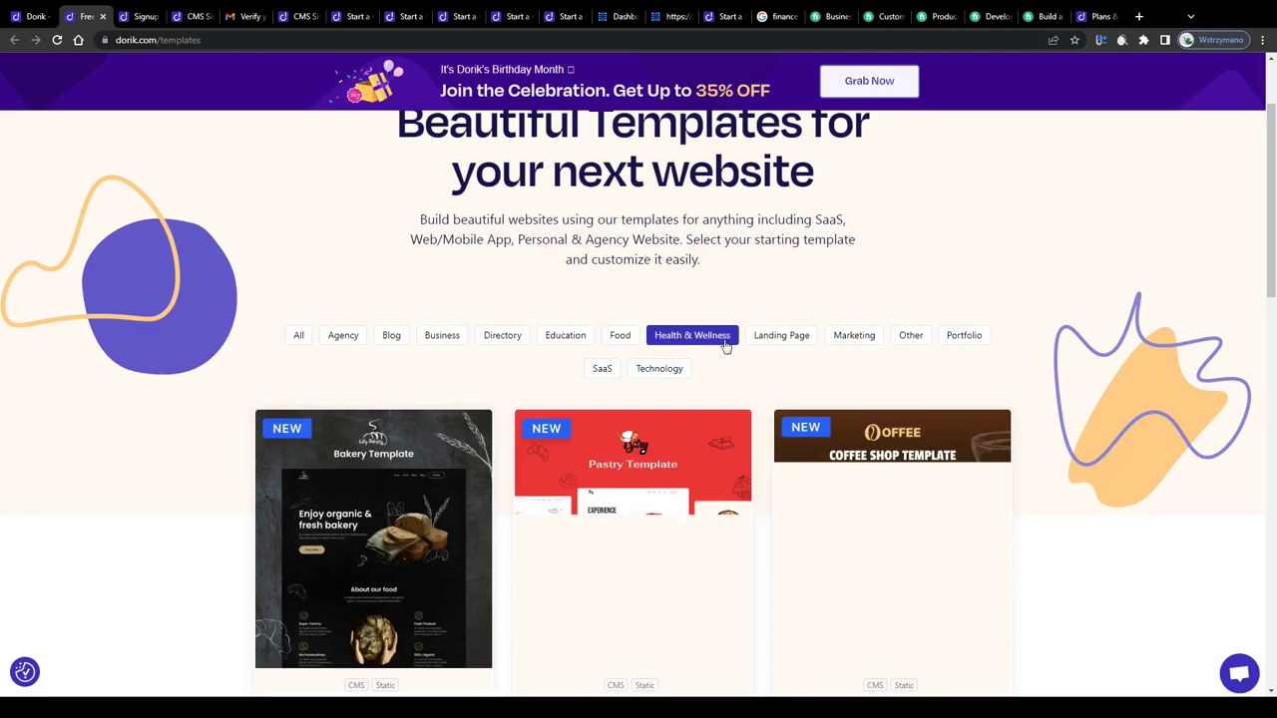
pyautogui.click(676, 370)
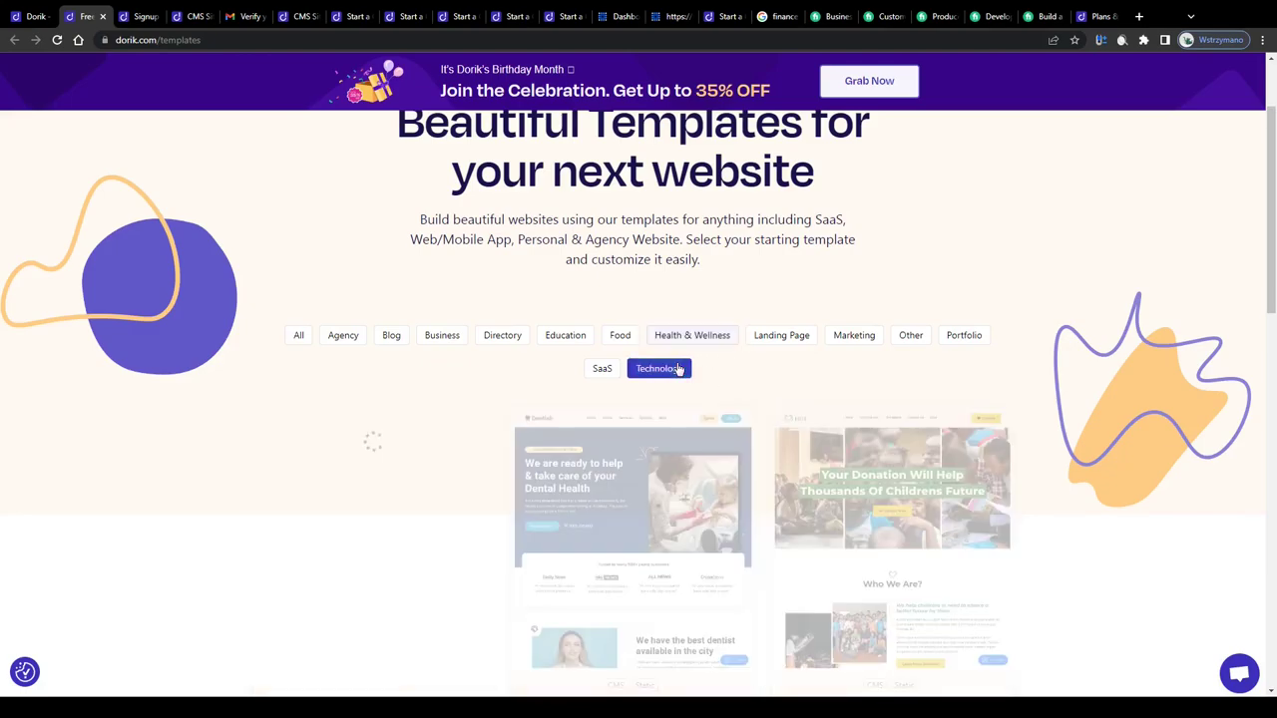
pyautogui.click(783, 336)
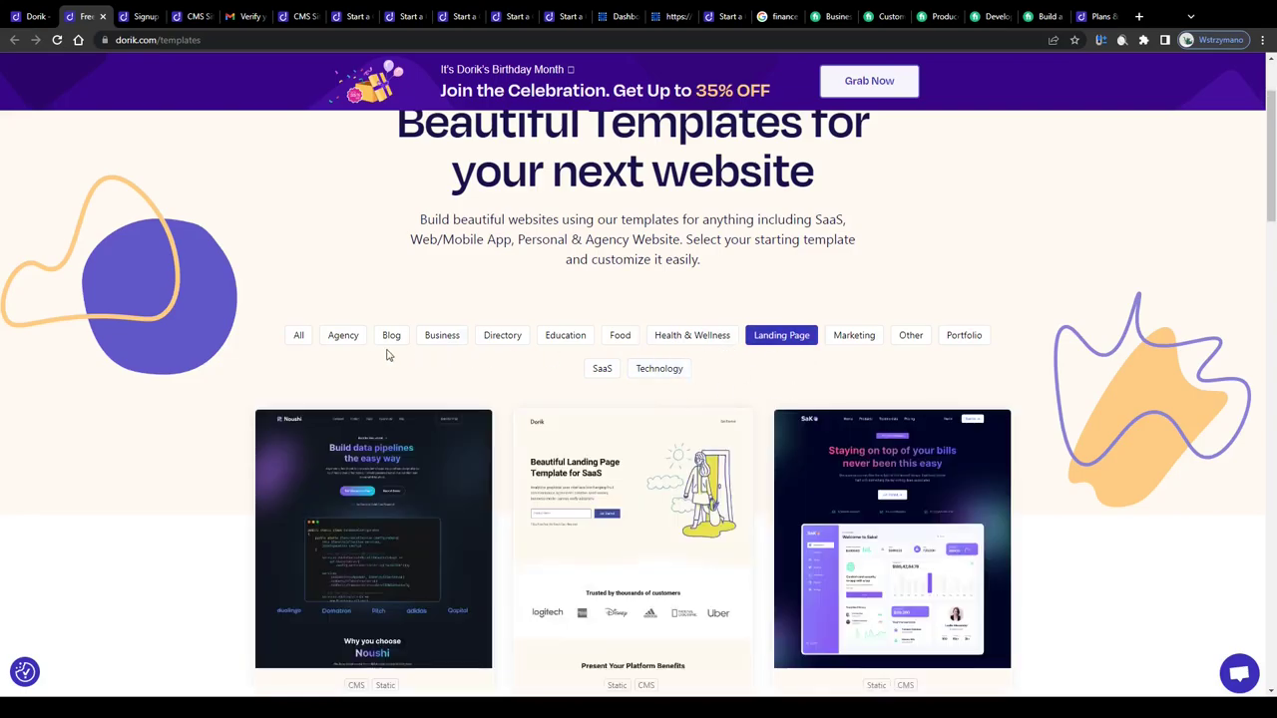
pyautogui.click(302, 339)
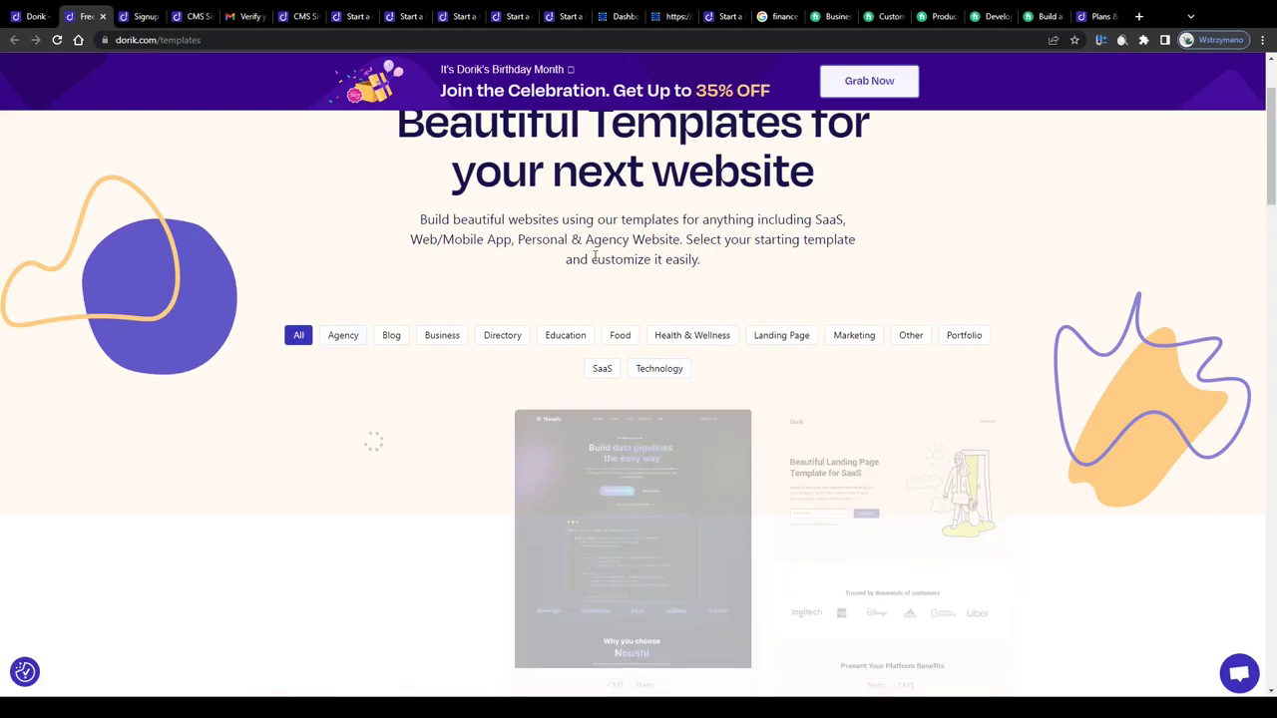
# Step: Scroll the template grid, highlighting the Sushima, Onetown and Mr. Hio - Street Food titles
pyautogui.scroll(-4, 595, 257)
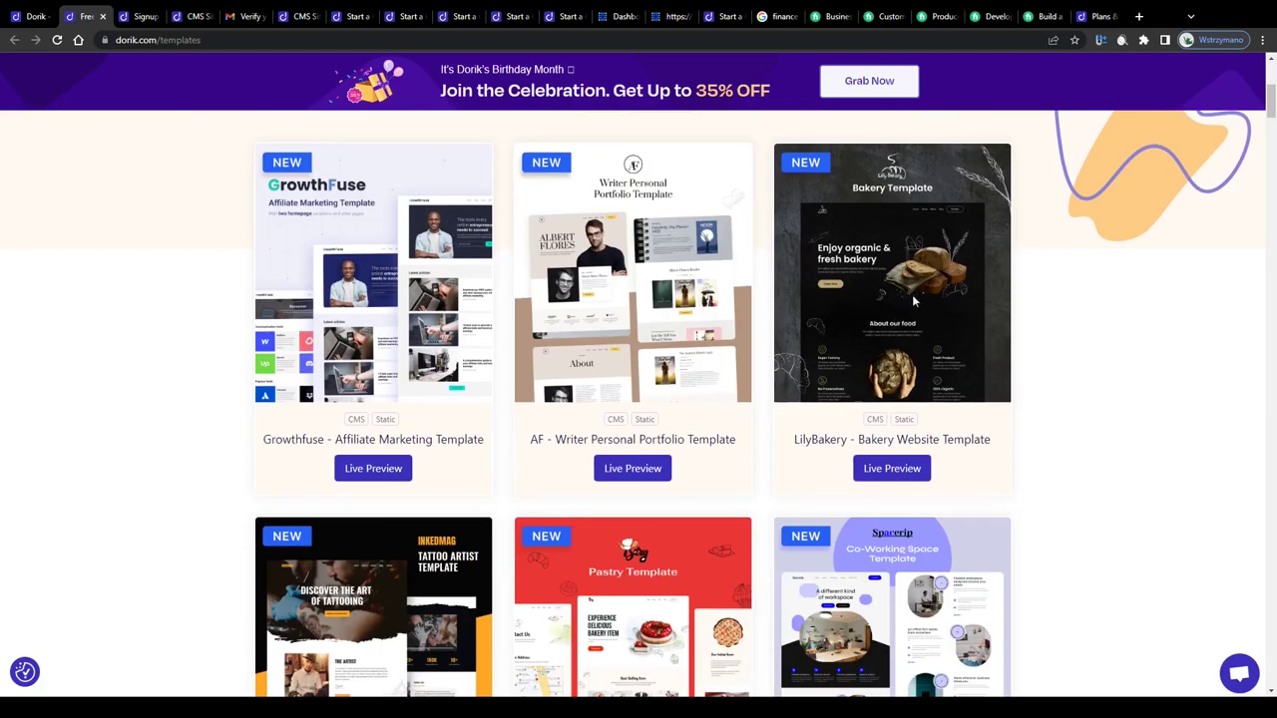
pyautogui.scroll(-3, 913, 300)
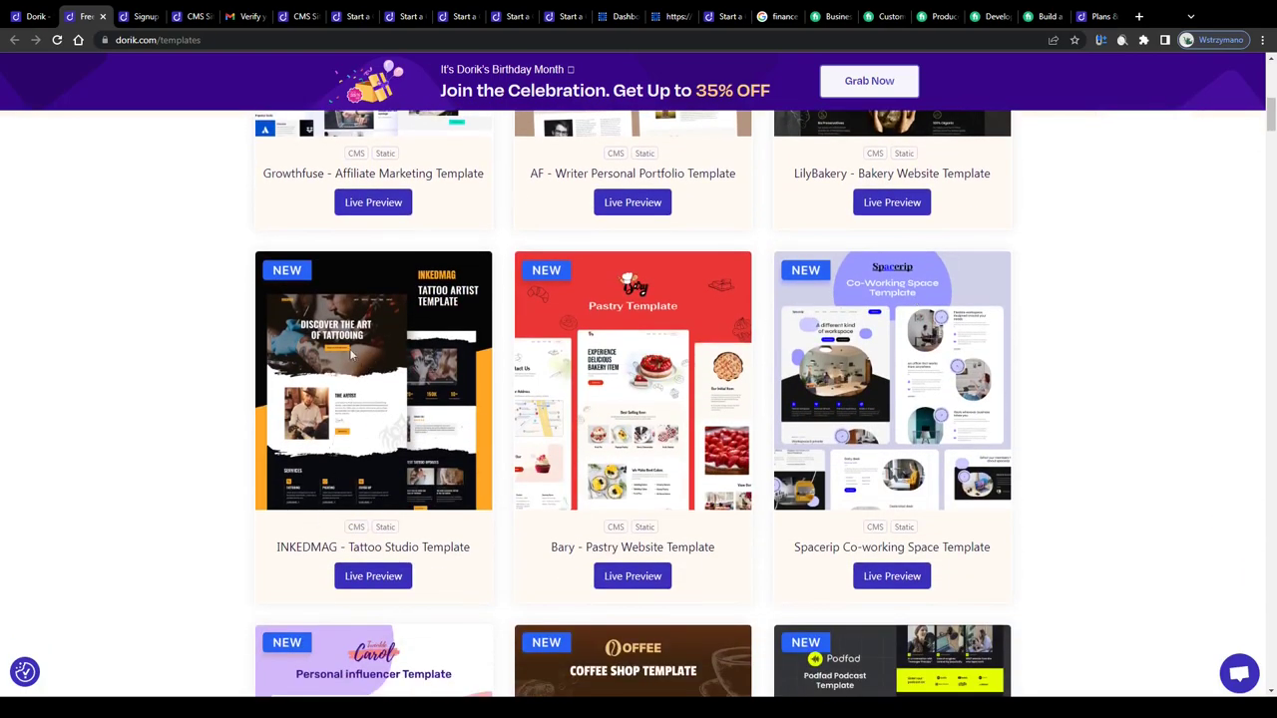
pyautogui.scroll(-4, 396, 360)
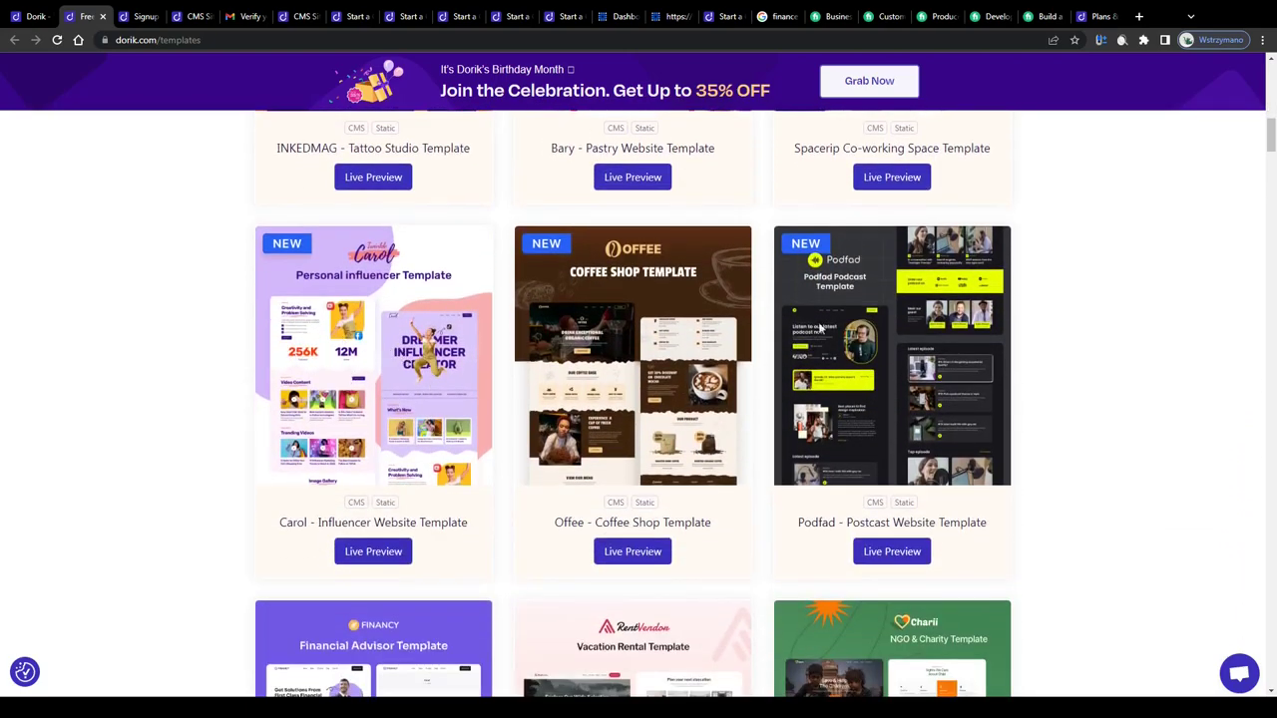
pyautogui.scroll(-3, 820, 330)
pyautogui.scroll(-1, 898, 468)
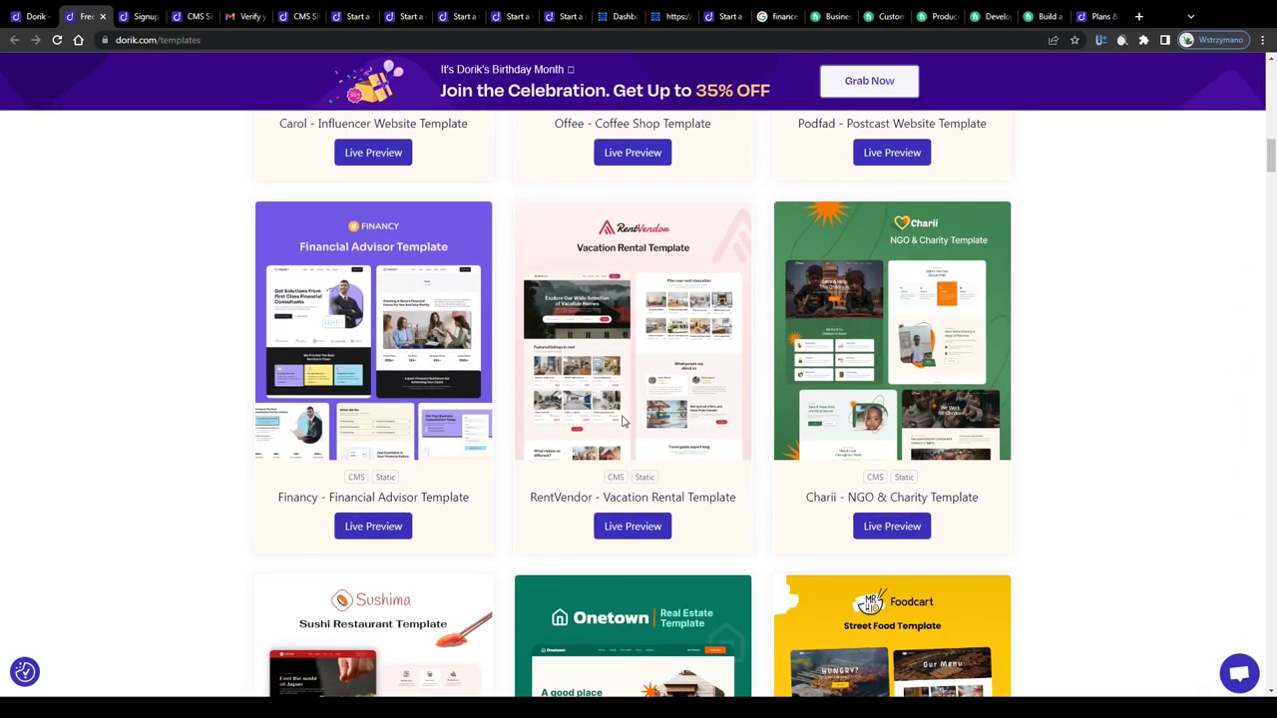
pyautogui.scroll(-1, 622, 421)
pyautogui.scroll(1, 364, 404)
pyautogui.scroll(-3, 399, 519)
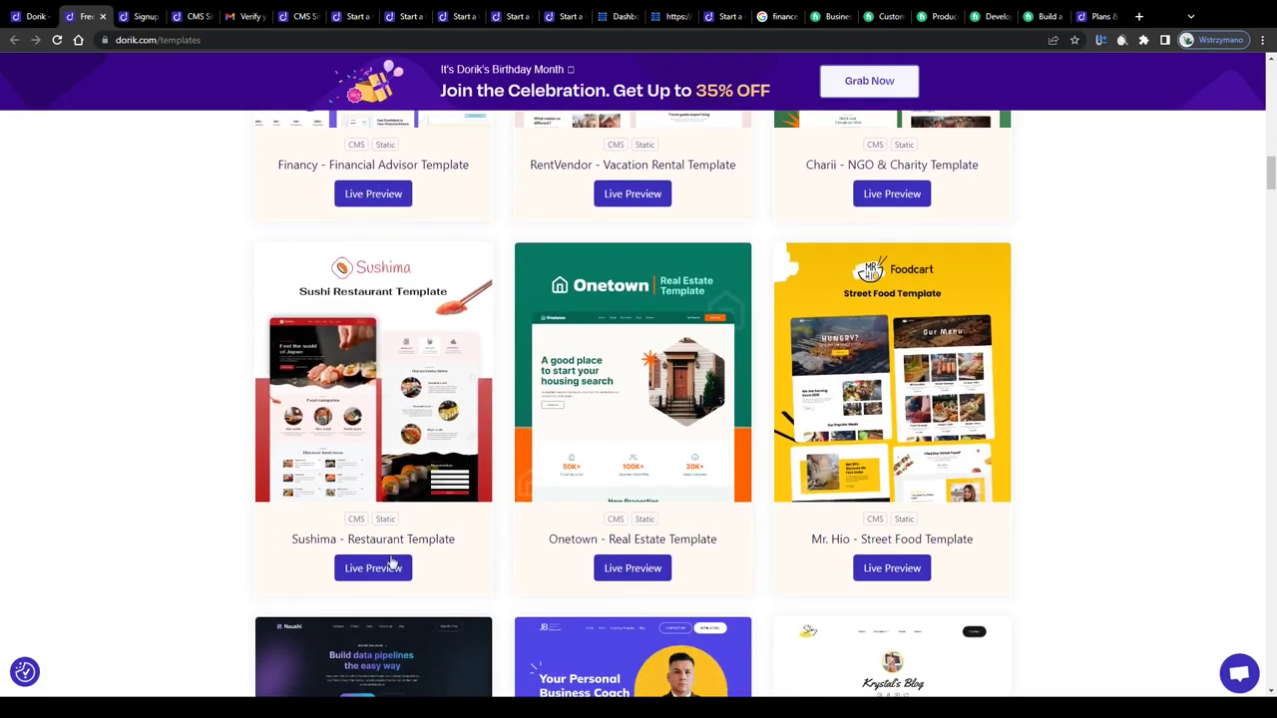
pyautogui.moveTo(288, 547); pyautogui.dragTo(464, 539)
pyautogui.moveTo(542, 539); pyautogui.dragTo(808, 542)
pyautogui.click(959, 540)
pyautogui.moveTo(982, 549); pyautogui.dragTo(791, 551)
pyautogui.click(1028, 514)
pyautogui.scroll(-2, 306, 504)
pyautogui.scroll(-1, 833, 495)
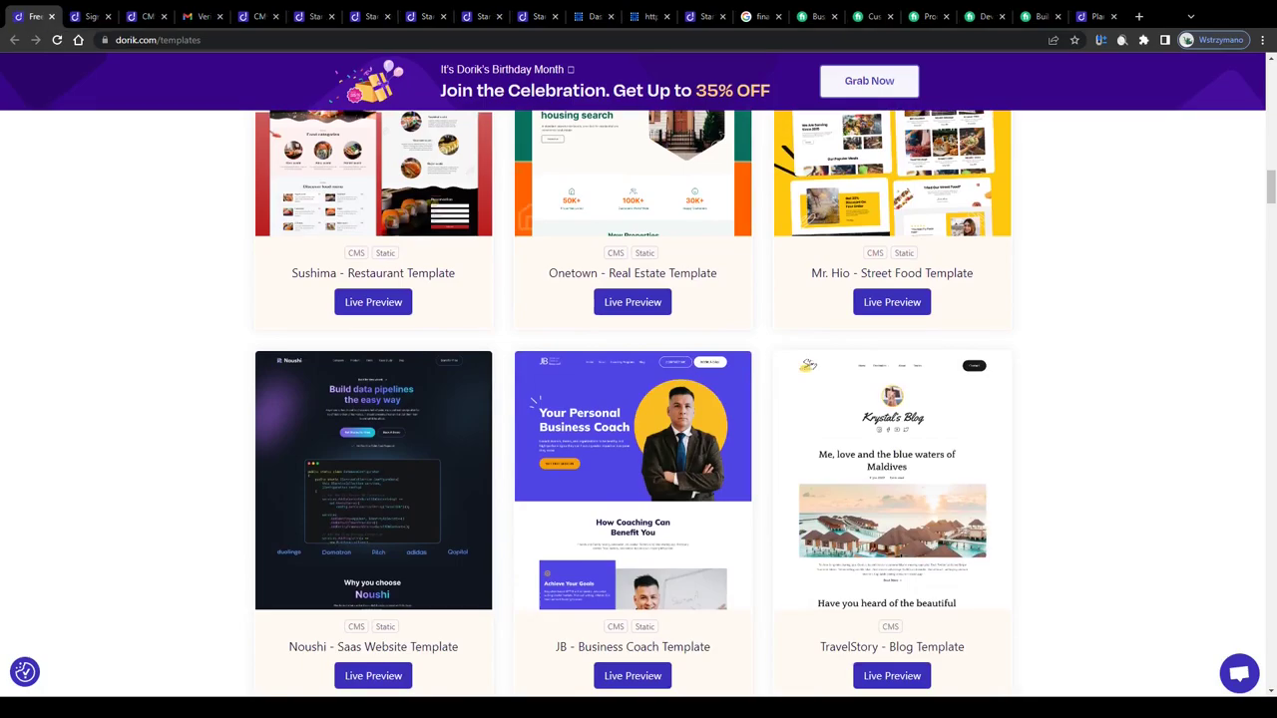
pyautogui.scroll(5, 892, 255)
# Step: Go to the Dorik sign-up page and highlight its Create an Account heading
pyautogui.scroll(15, 892, 255)
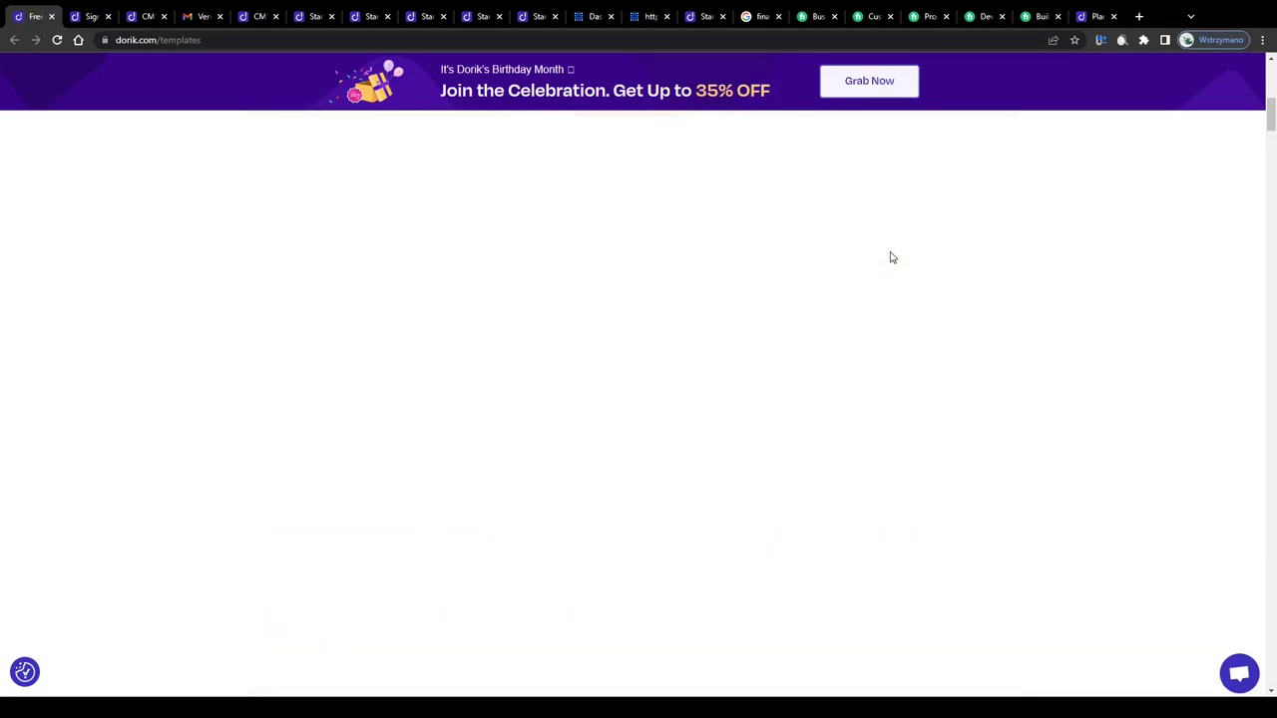
pyautogui.click(988, 140)
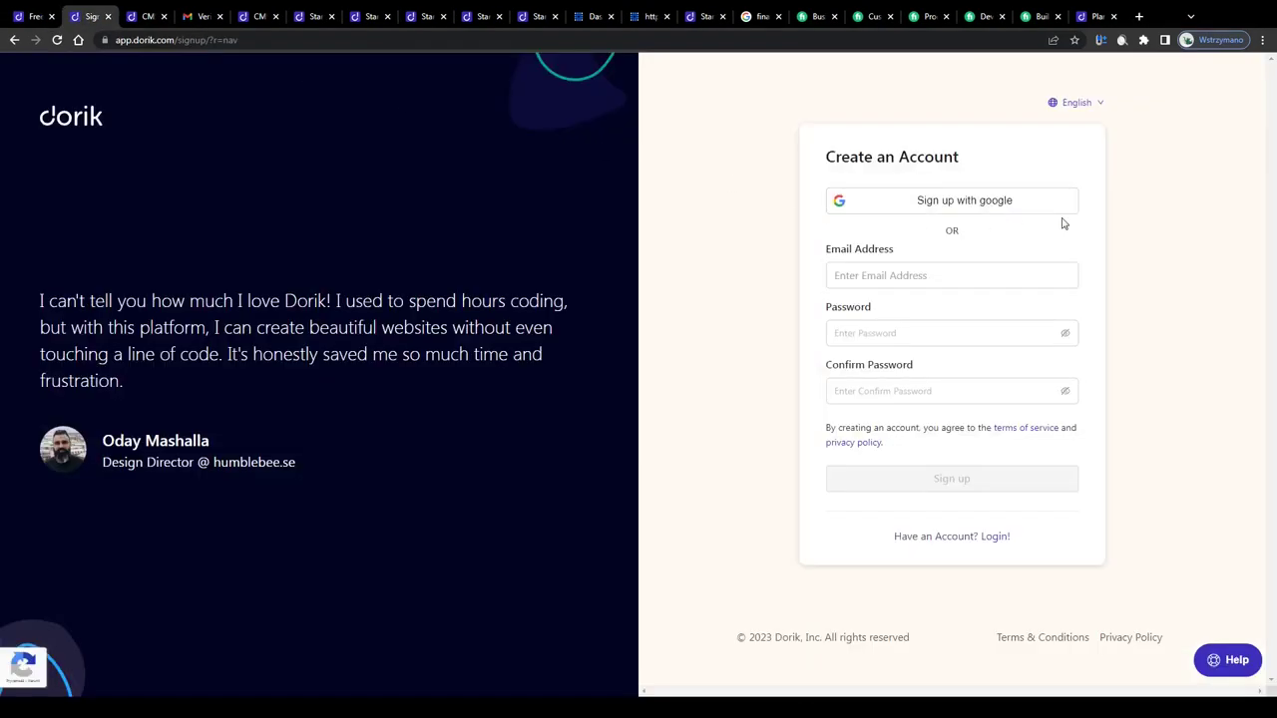
pyautogui.scroll(5, 1063, 224)
pyautogui.moveTo(604, 101); pyautogui.dragTo(908, 102)
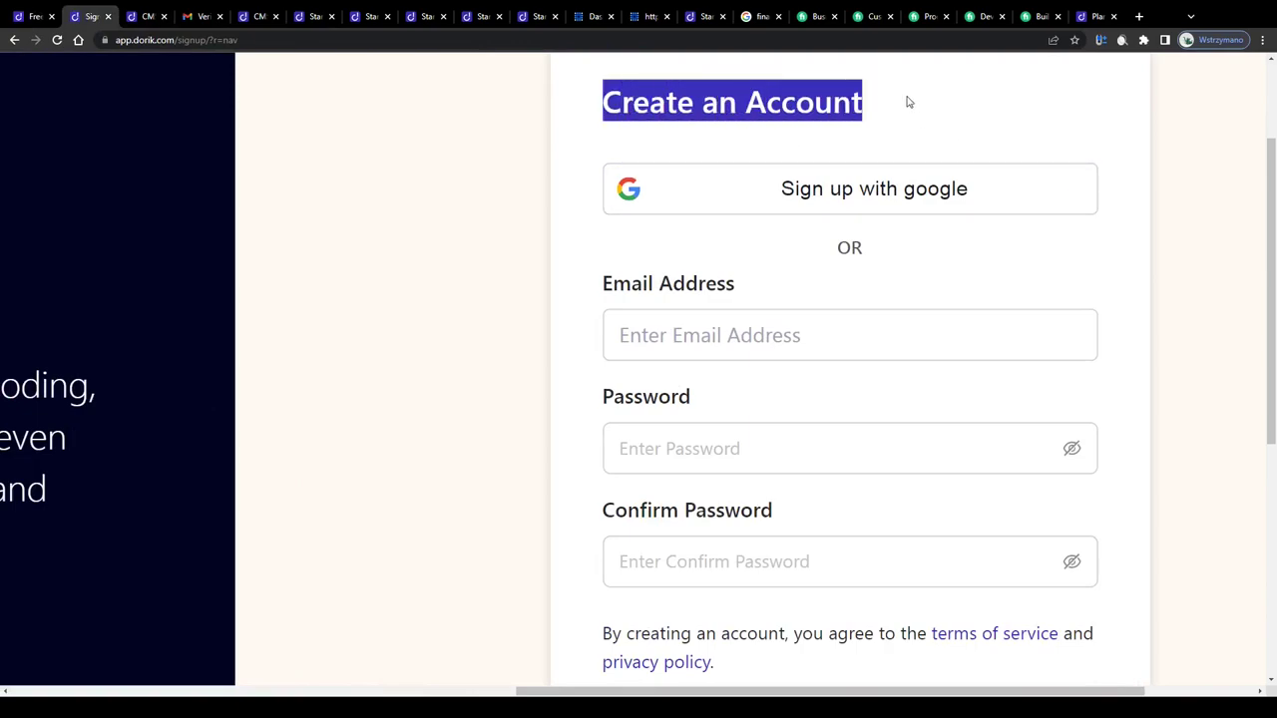
pyautogui.click(625, 98)
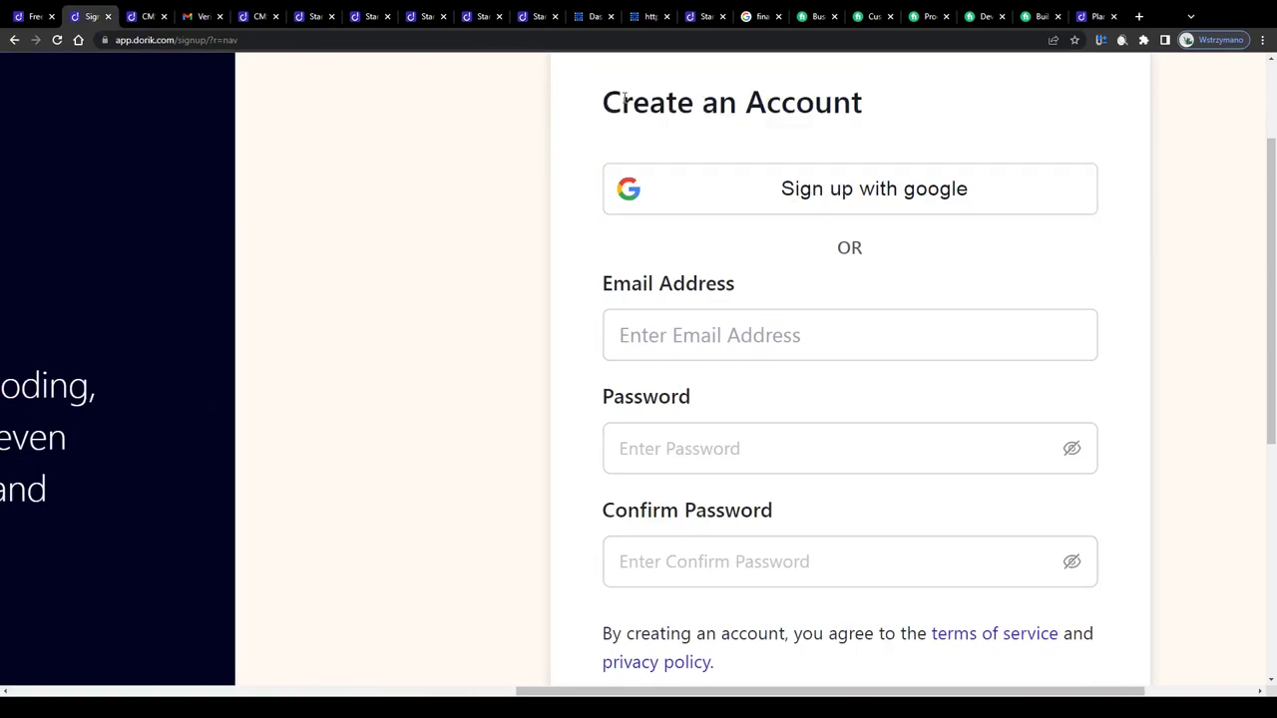
pyautogui.moveTo(603, 100); pyautogui.dragTo(921, 111)
pyautogui.click(751, 255)
# Step: Highlight the OR divider, the Email Address label and the terms of service sentence
pyautogui.doubleClick(845, 250)
pyautogui.moveTo(603, 283); pyautogui.dragTo(739, 290)
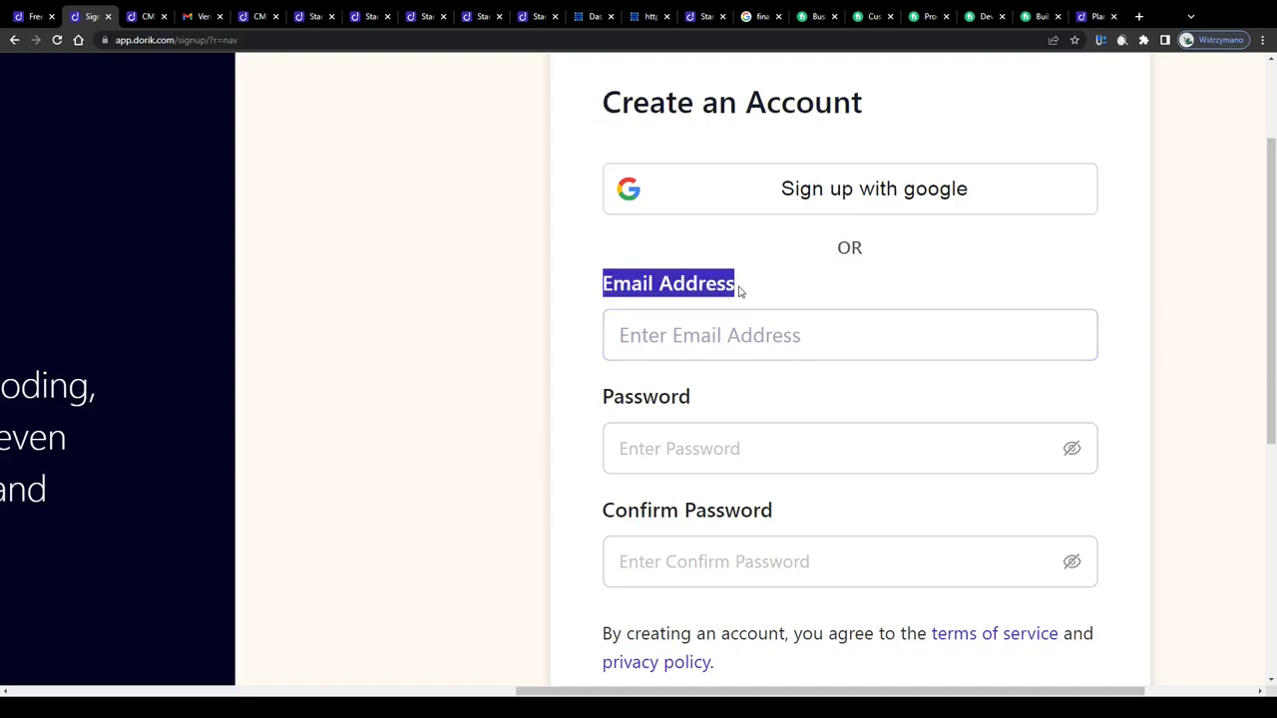
pyautogui.scroll(-4, 738, 288)
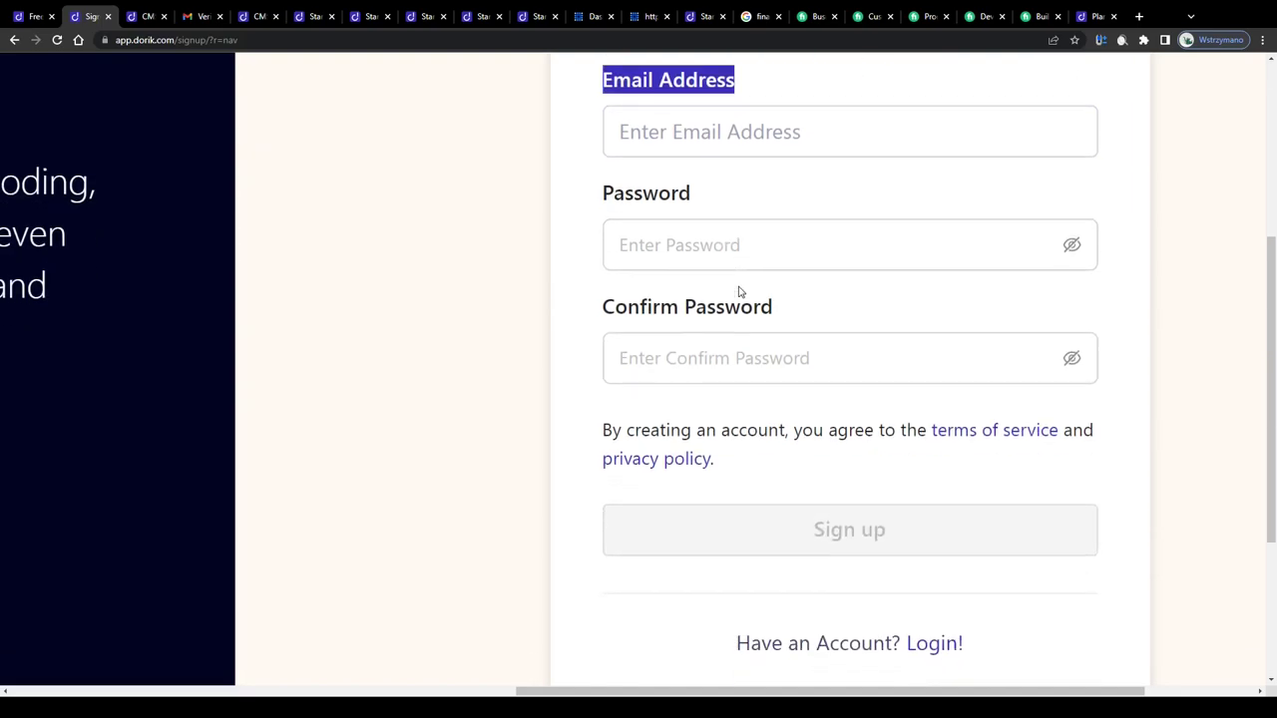
pyautogui.moveTo(620, 230); pyautogui.dragTo(765, 262)
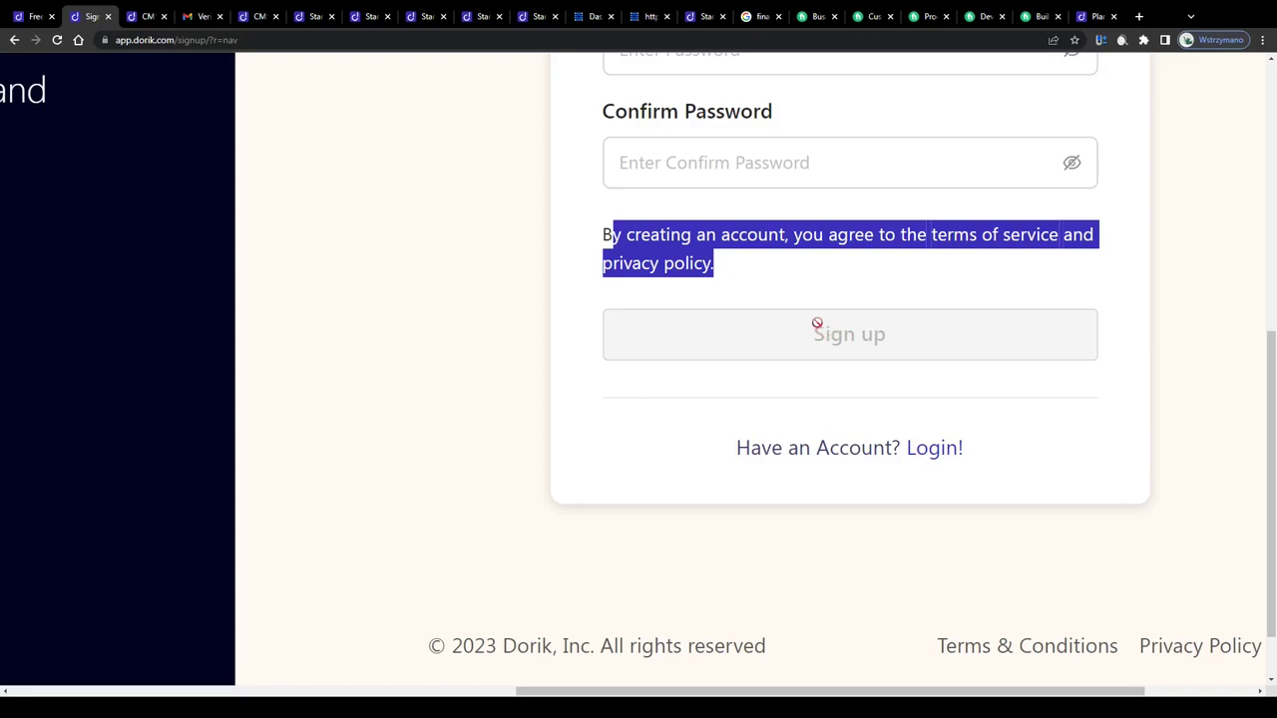
# Step: Verify the account through the Dorik activation email, then start creating a new CMS site
pyautogui.click(143, 11)
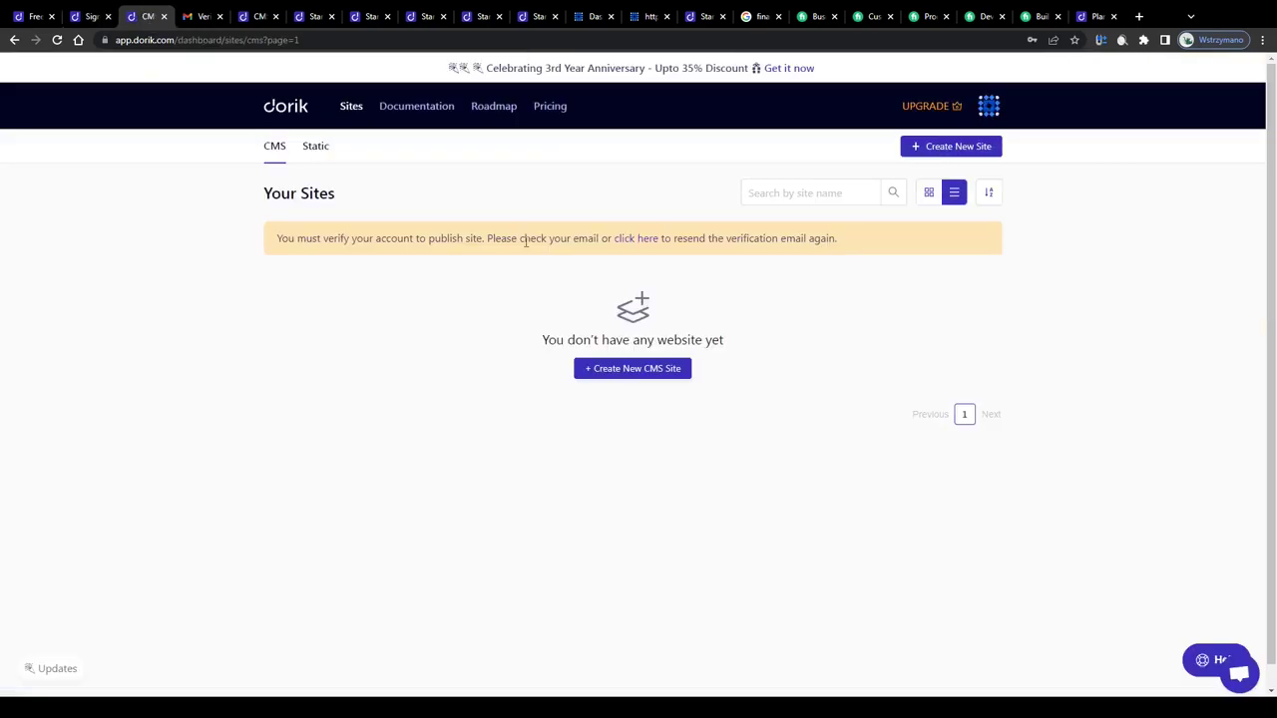
pyautogui.keyDown('ctrl'); pyautogui.scroll(3, 479, 229); pyautogui.keyUp('ctrl')
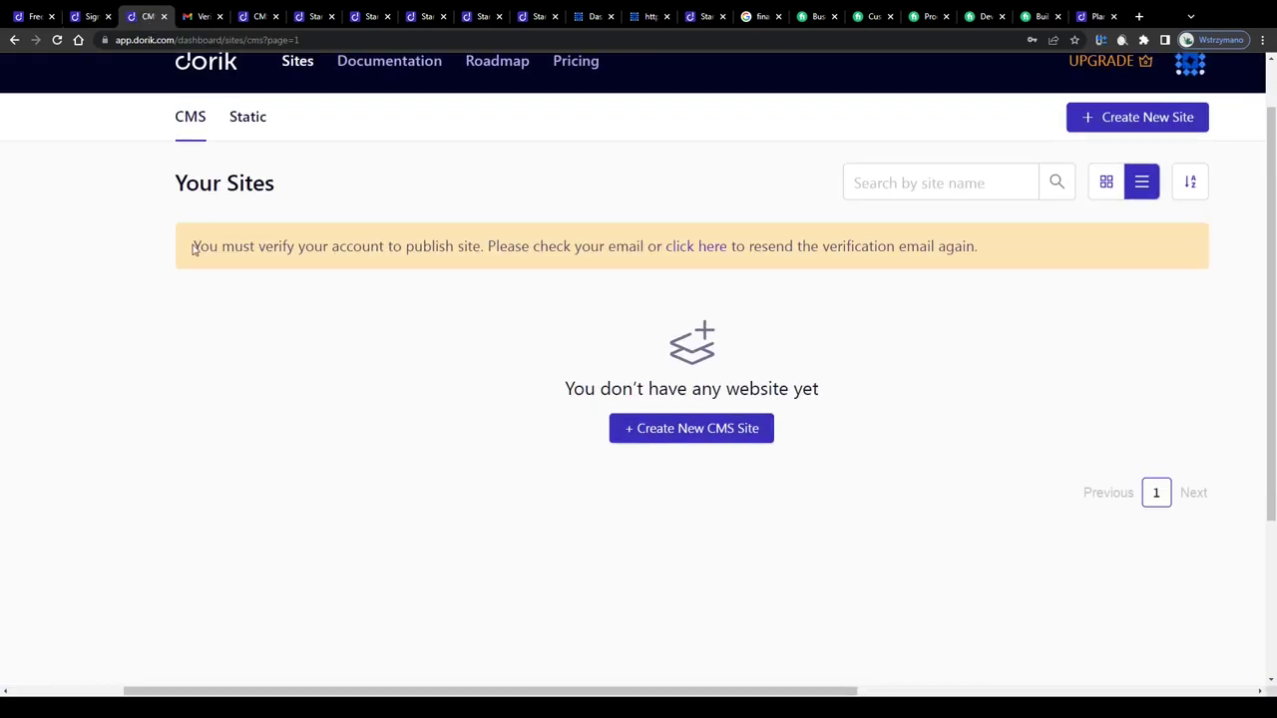
pyautogui.moveTo(193, 247); pyautogui.dragTo(967, 248)
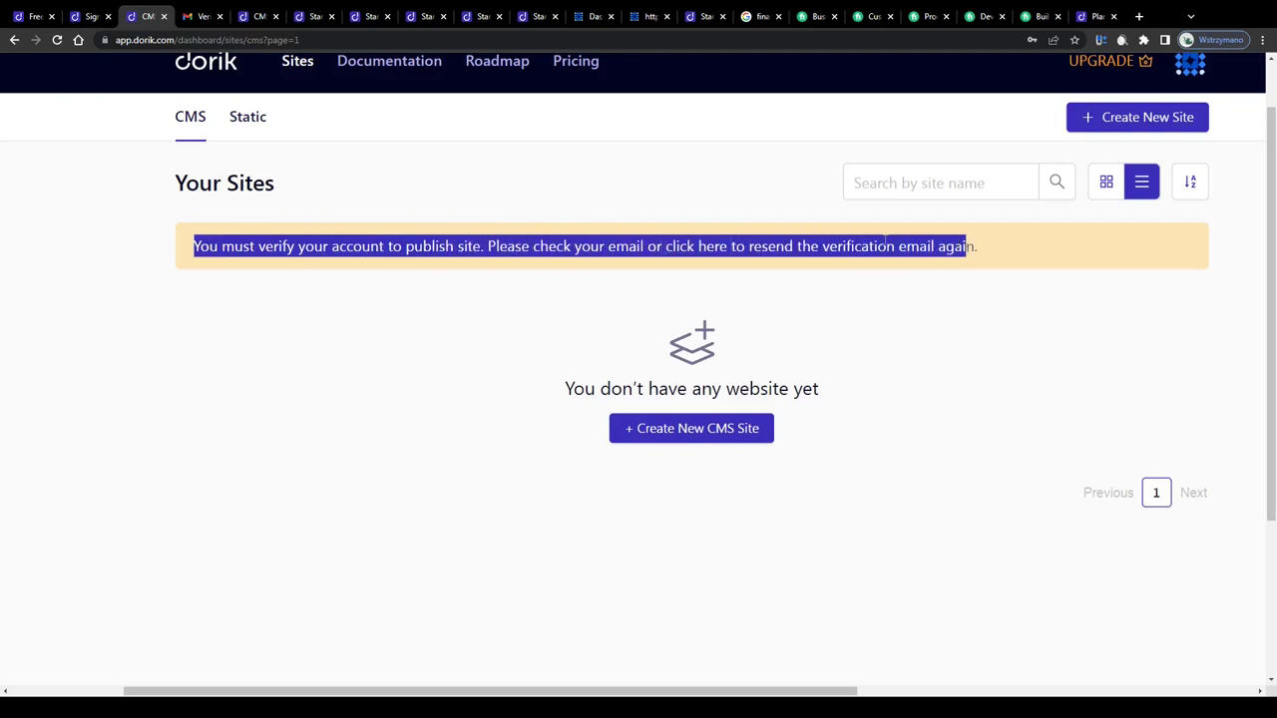
pyautogui.click(198, 16)
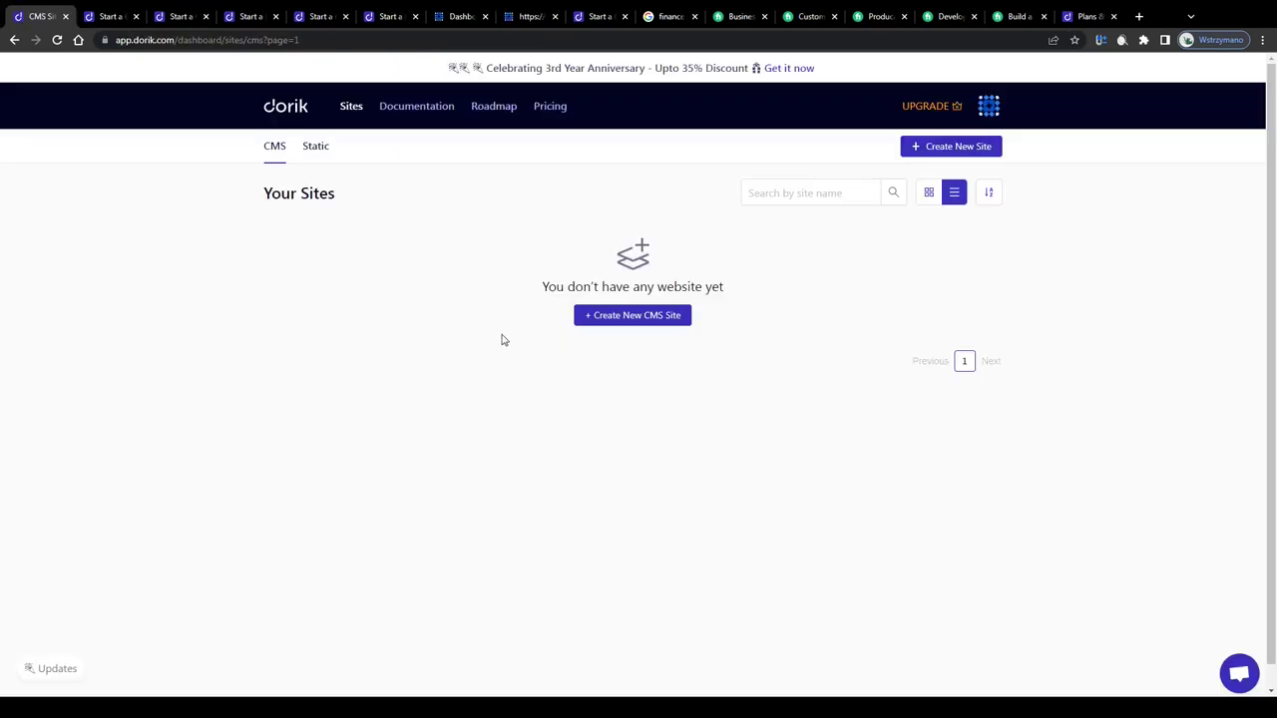
pyautogui.scroll(4, 628, 306)
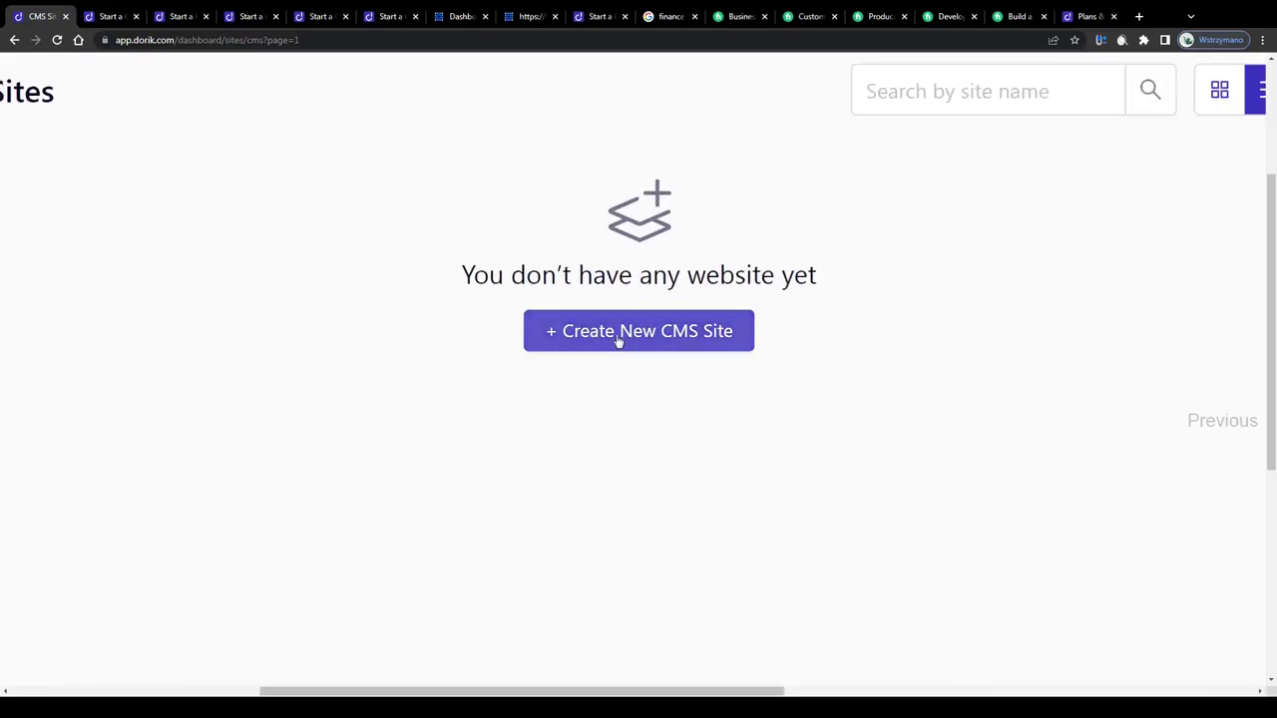
pyautogui.click(575, 342)
# Step: Filter CMS templates to Business, reset zoom, and go to page 2 showing JB - Business Coach
pyautogui.moveTo(425, 120)
pyautogui.mouseDown()
pyautogui.moveTo(844, 116)
pyautogui.moveTo(421, 120)
pyautogui.mouseUp()
pyautogui.scroll(3, 262, 202)
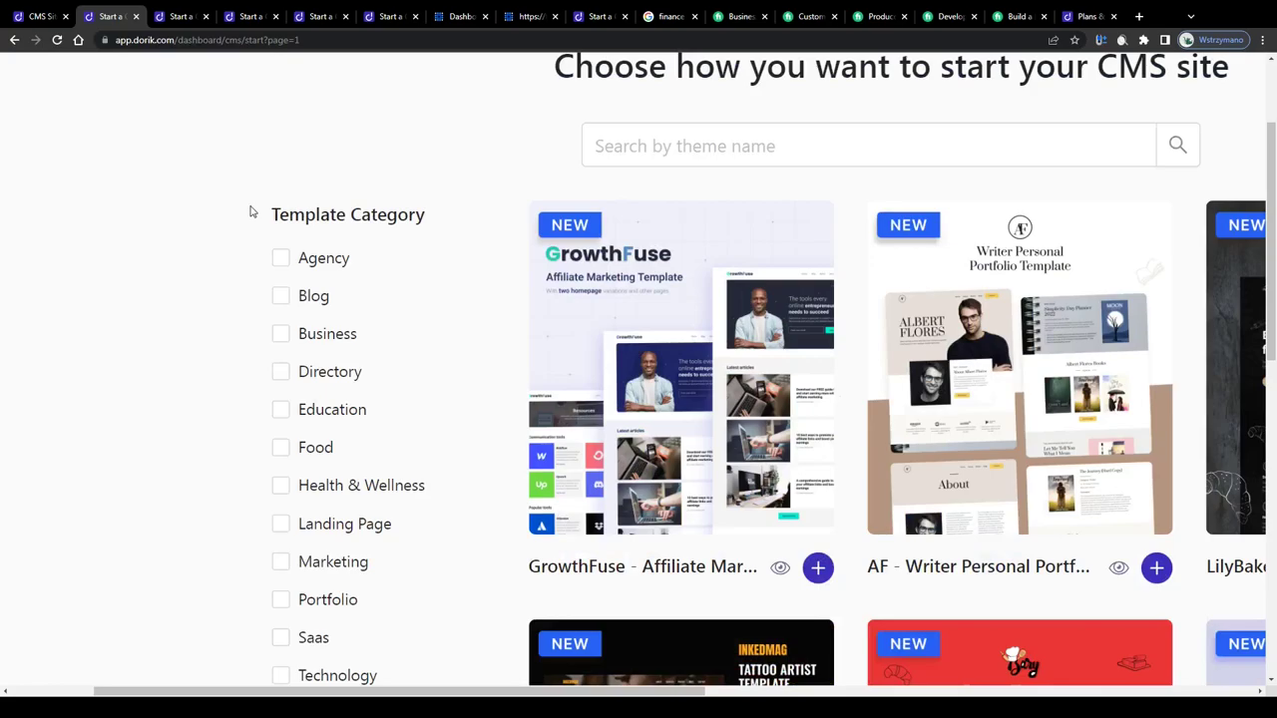
pyautogui.moveTo(252, 212); pyautogui.dragTo(405, 212)
pyautogui.scroll(1, 405, 213)
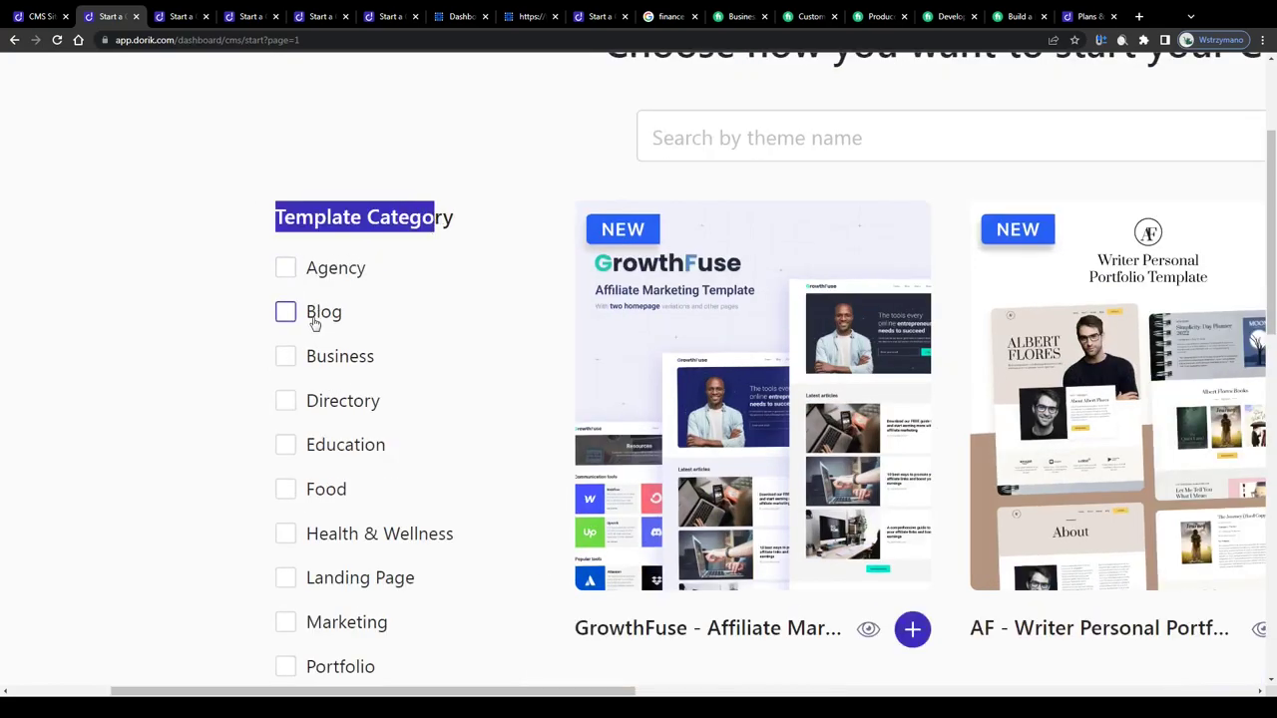
pyautogui.scroll(-1, 314, 322)
pyautogui.scroll(-2, 300, 379)
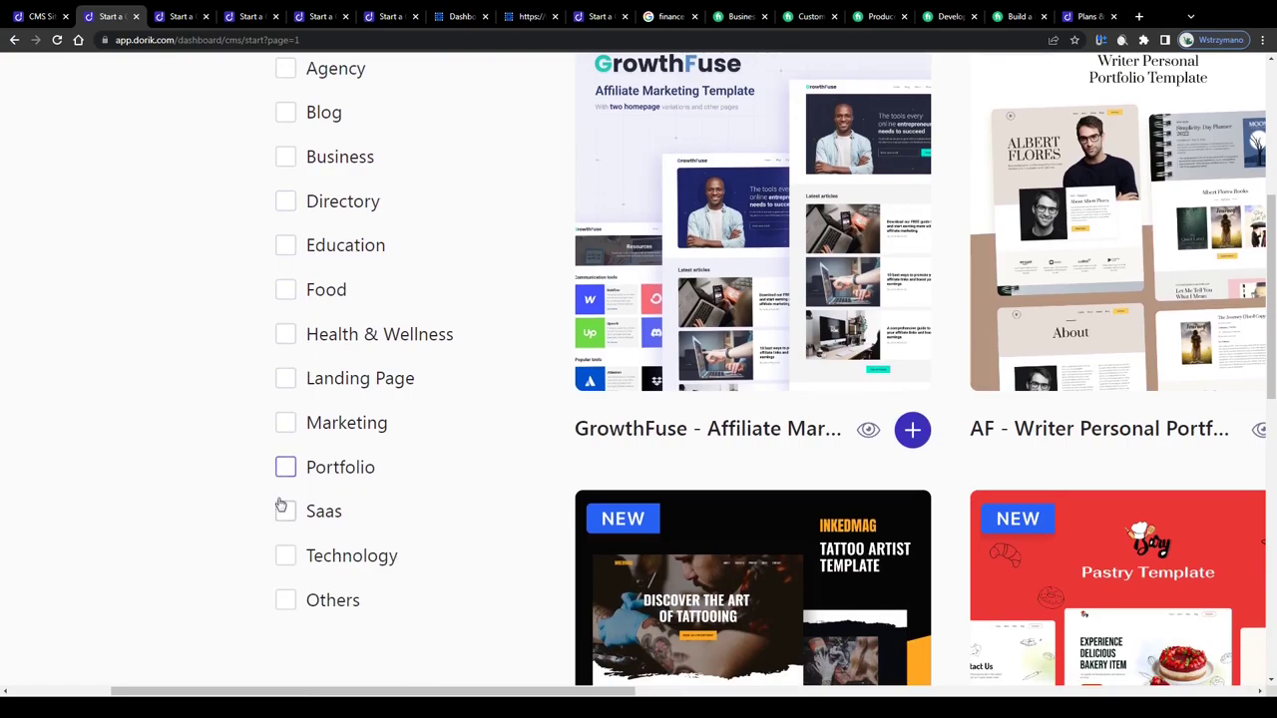
pyautogui.hotkey('ctrl', '0')
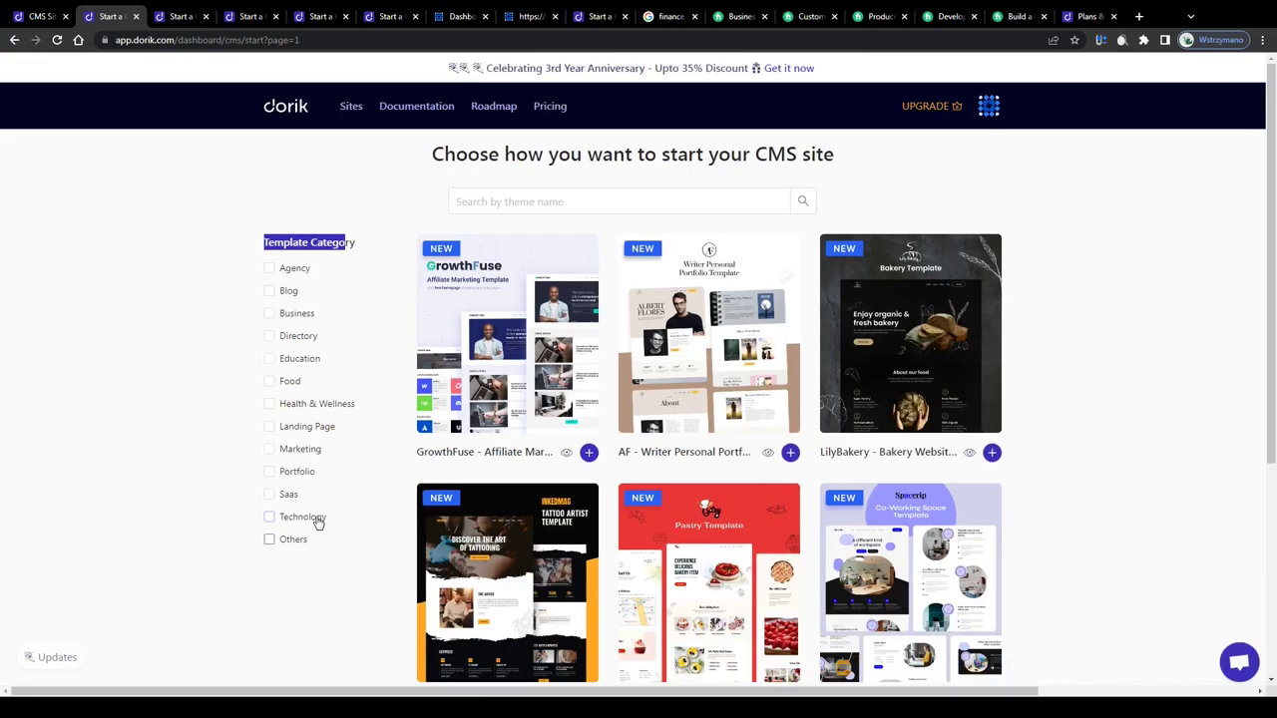
pyautogui.click(269, 313)
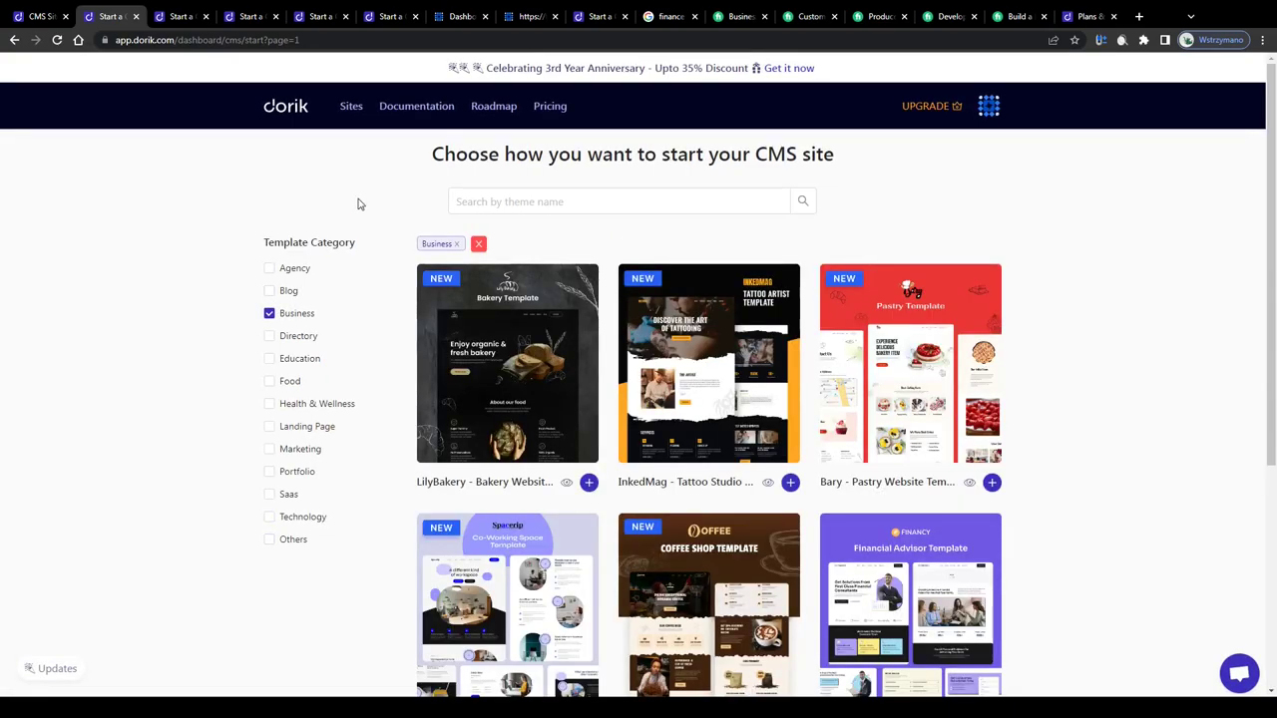
pyautogui.scroll(-4, 618, 299)
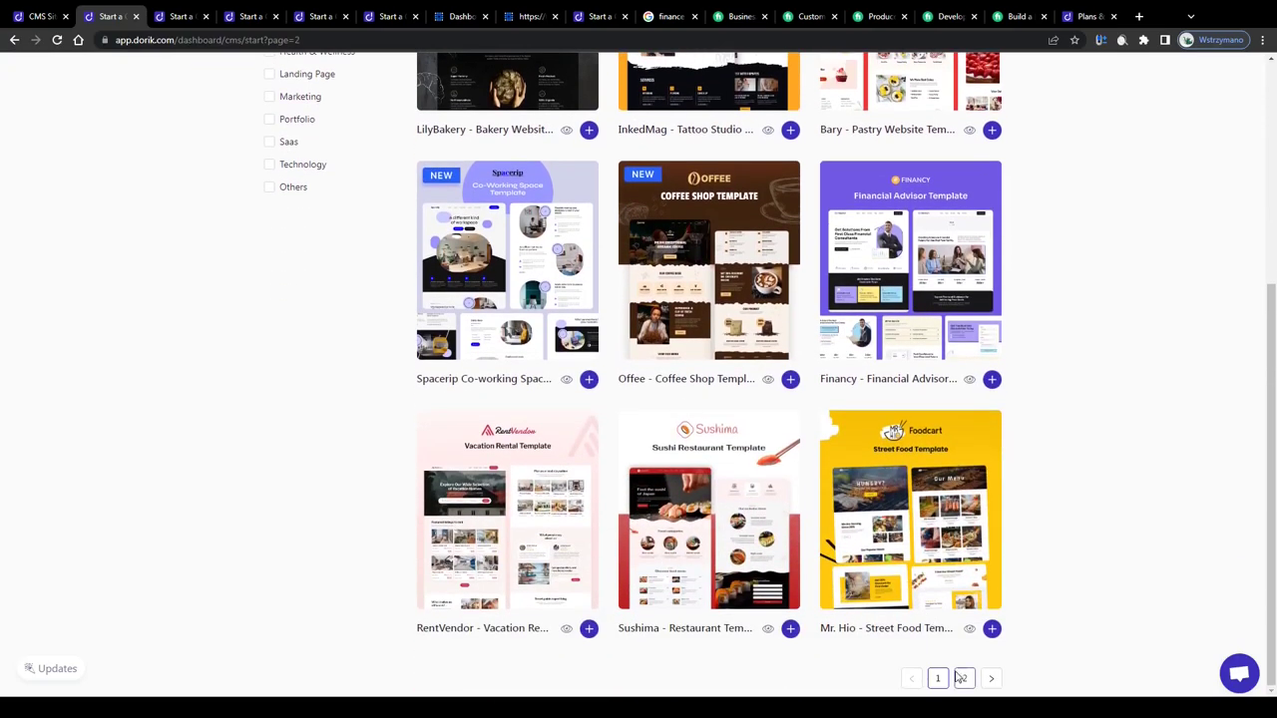
pyautogui.click(961, 678)
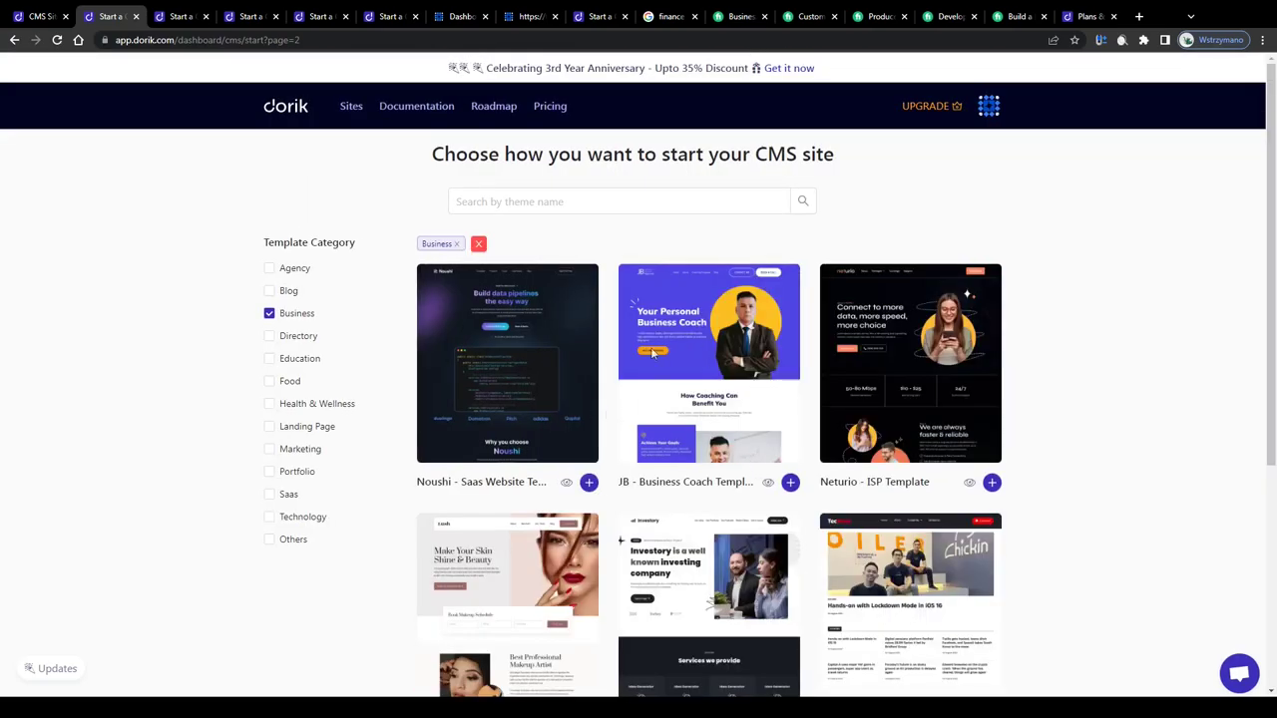
pyautogui.moveTo(618, 486); pyautogui.dragTo(703, 484)
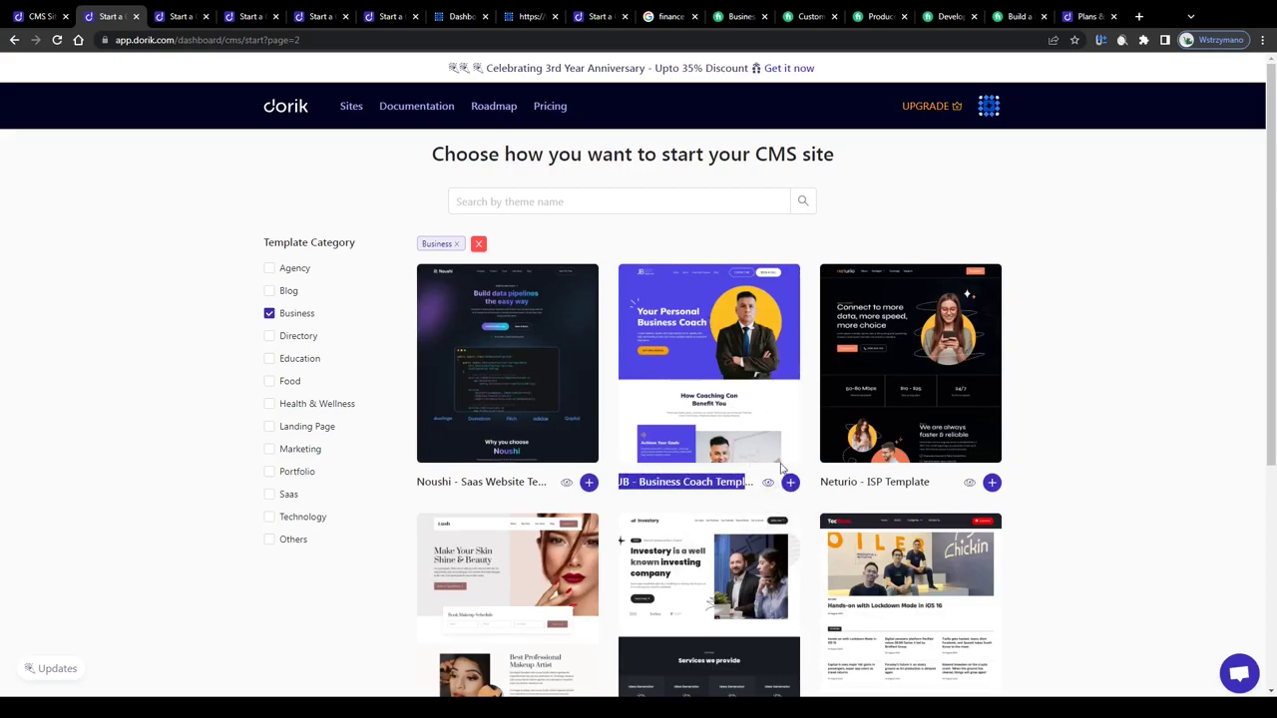
# Step: Create The Money Guide site from the JB - Business Coach template and launch the Website Builder
pyautogui.click(790, 481)
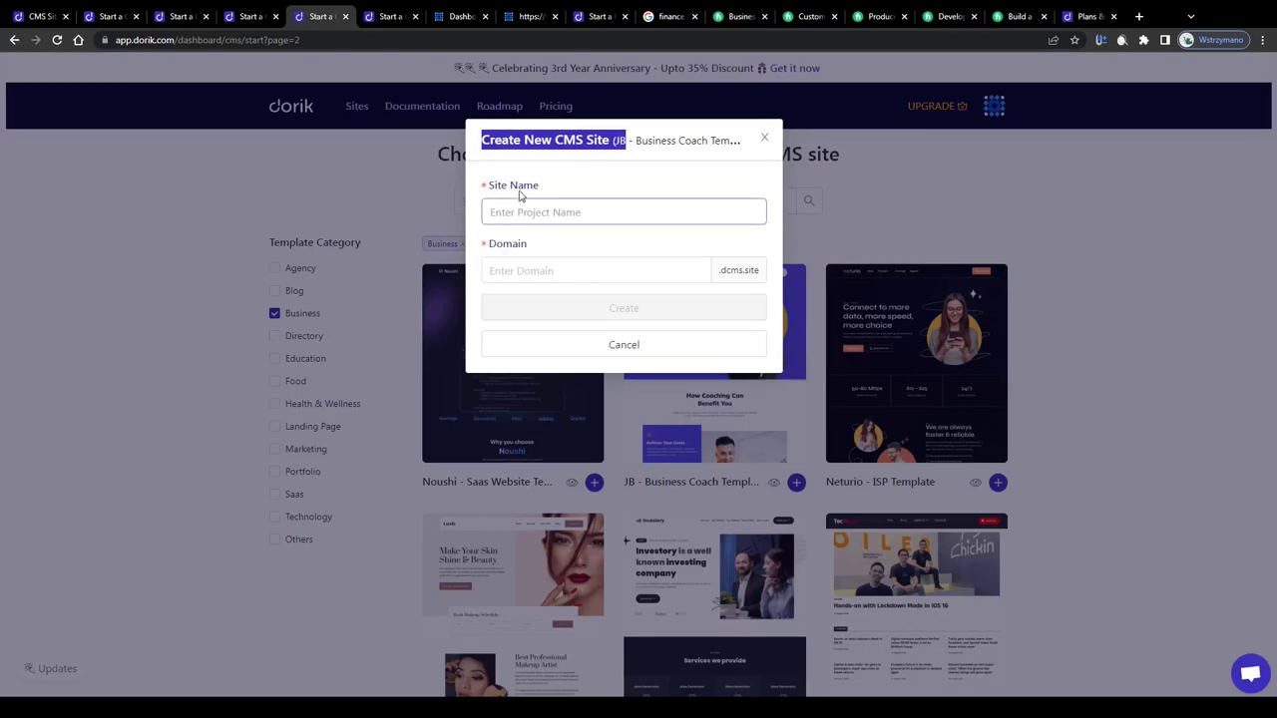
pyautogui.moveTo(540, 187); pyautogui.dragTo(486, 187)
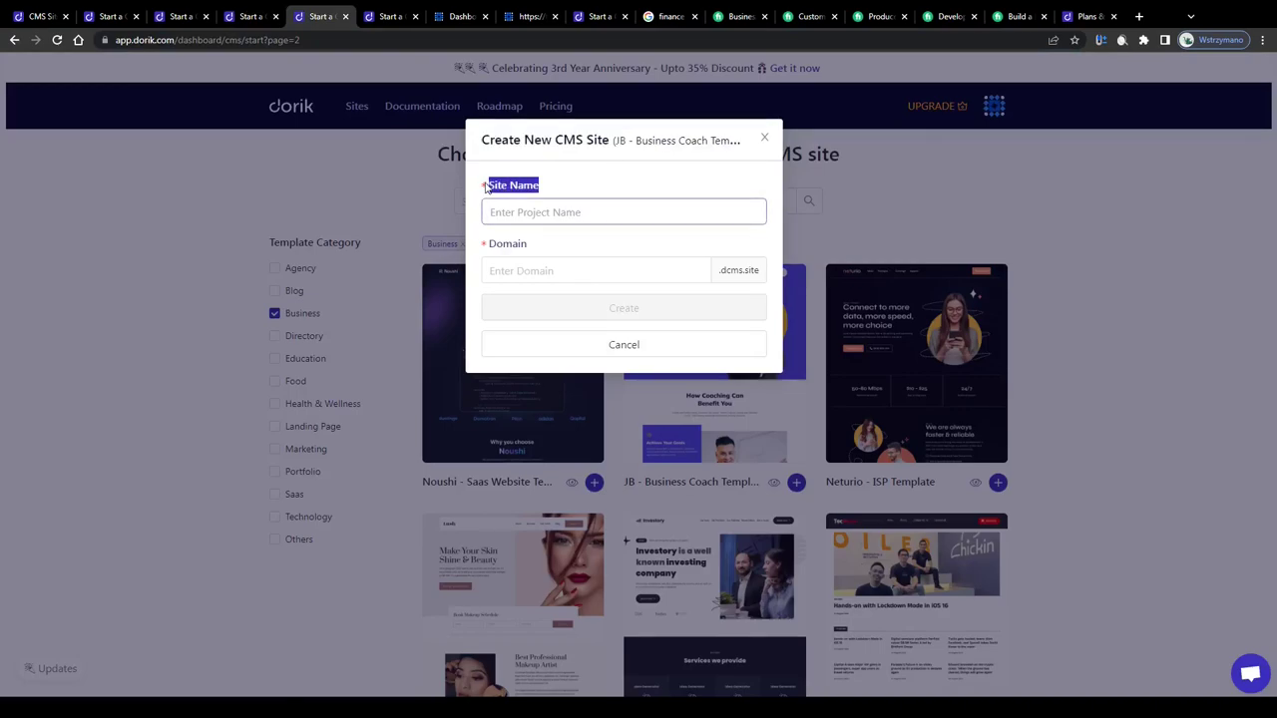
pyautogui.moveTo(535, 245); pyautogui.dragTo(485, 245)
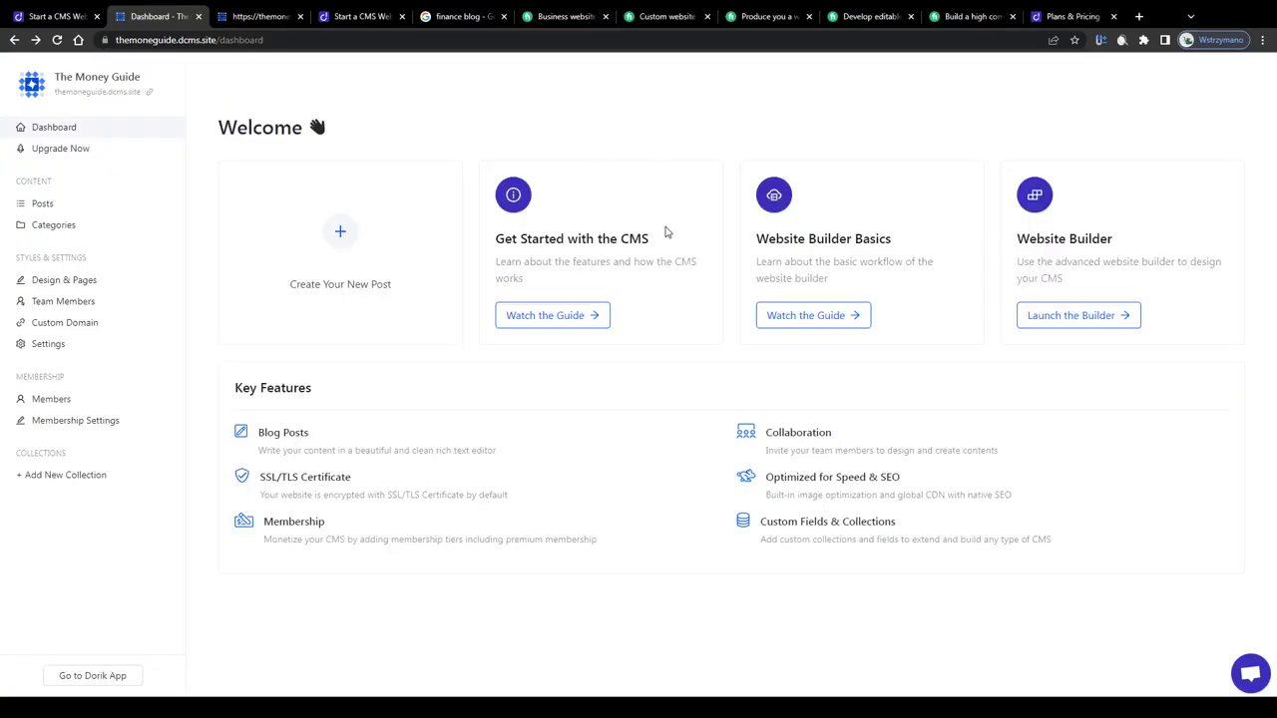
pyautogui.moveTo(252, 125)
pyautogui.mouseDown()
pyautogui.moveTo(344, 131)
pyautogui.moveTo(238, 128)
pyautogui.mouseUp()
pyautogui.scroll(5, 3, 121)
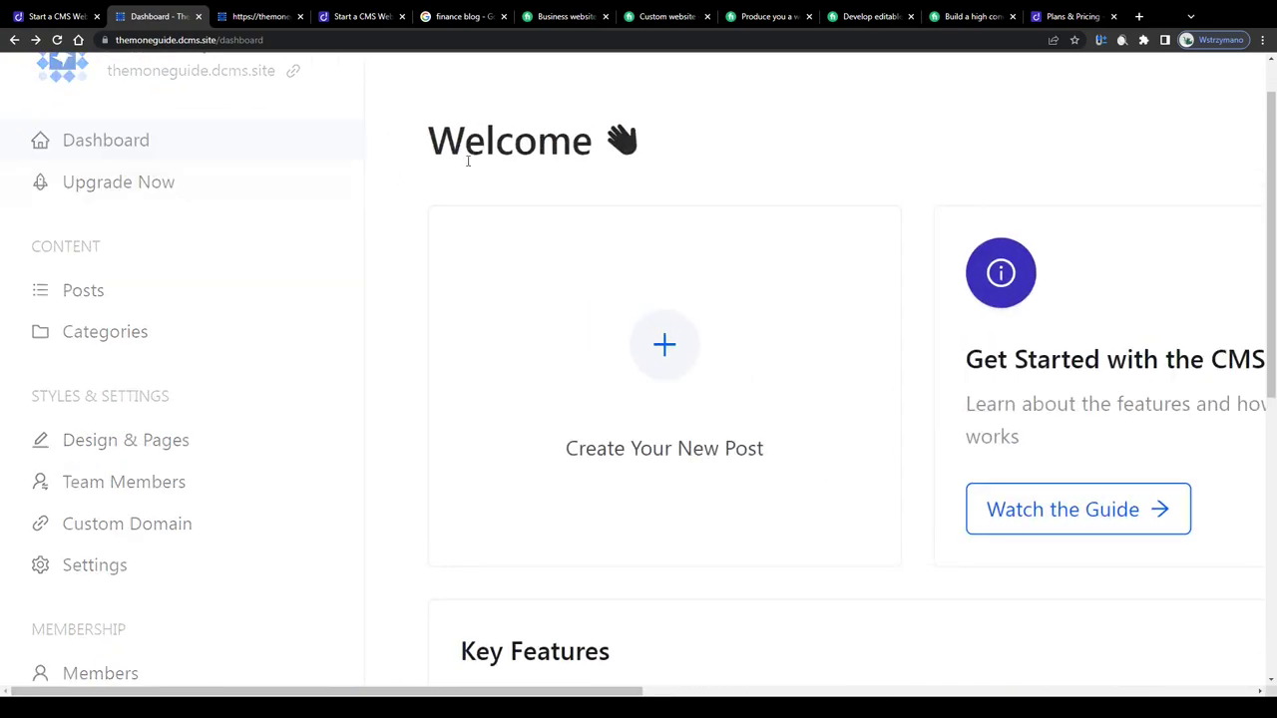
pyautogui.scroll(-5, 470, 151)
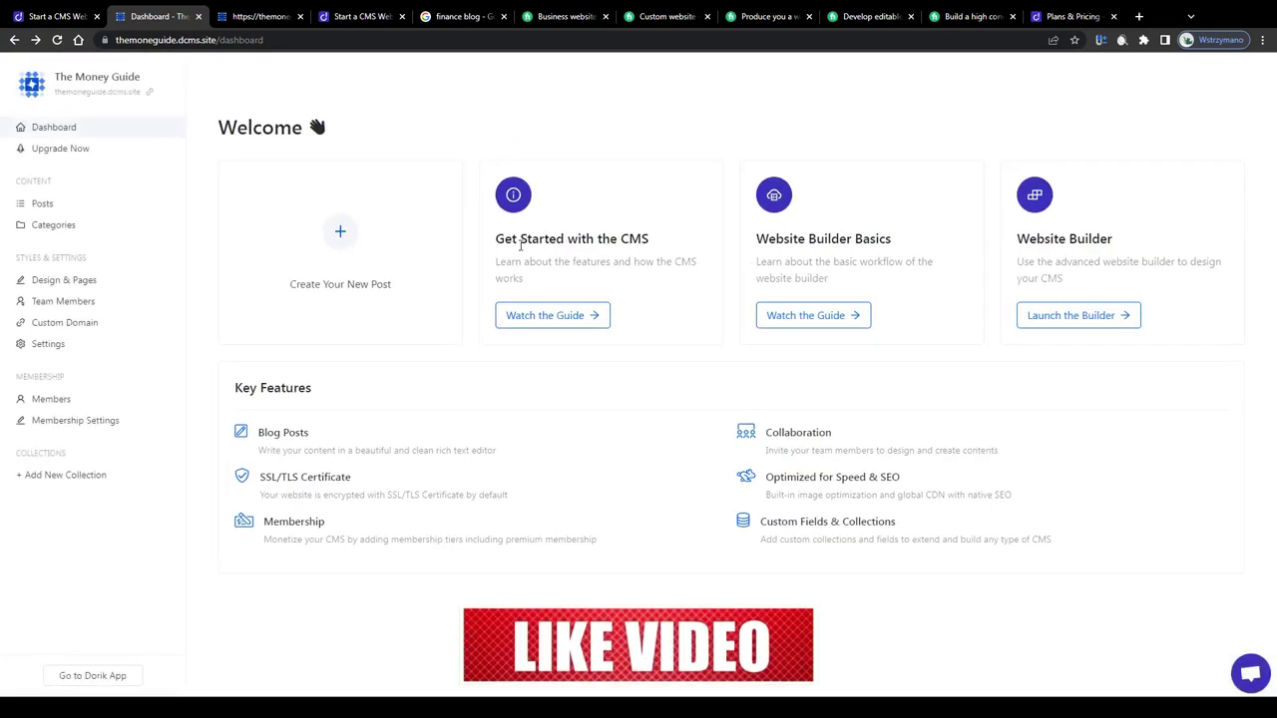
pyautogui.moveTo(495, 238); pyautogui.dragTo(828, 280)
pyautogui.click(746, 241)
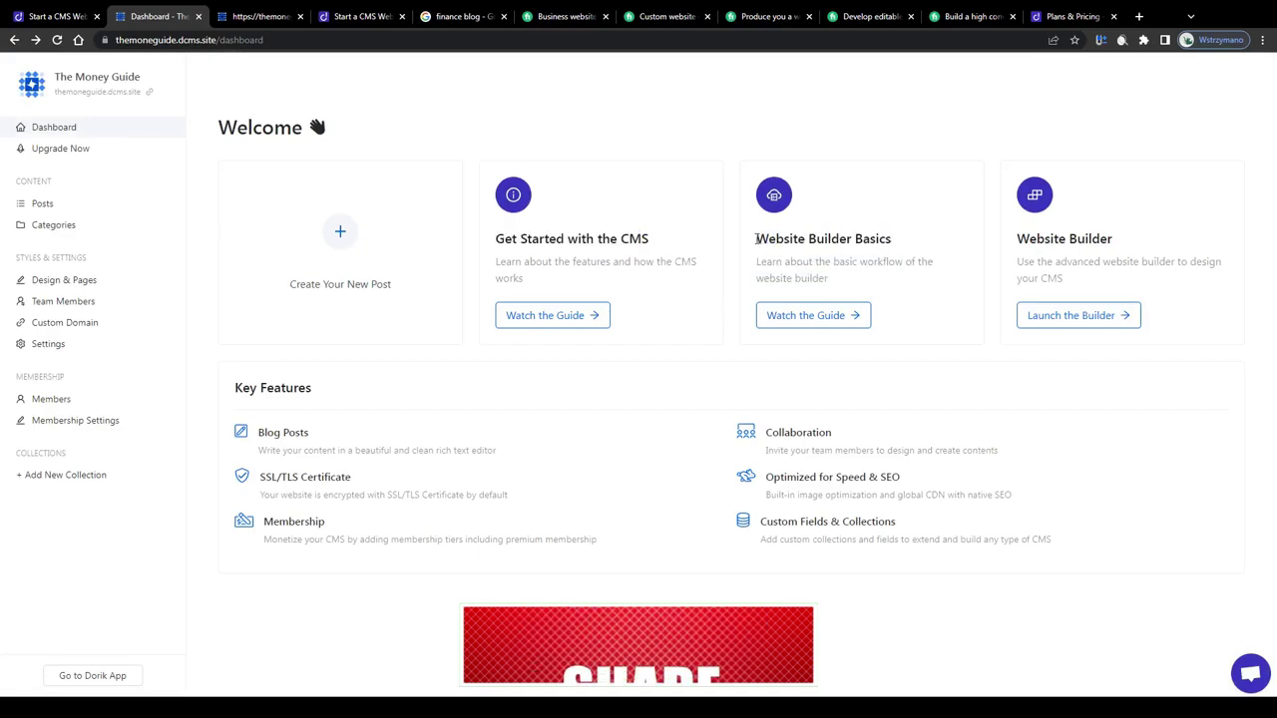
pyautogui.moveTo(1010, 240); pyautogui.dragTo(1120, 288)
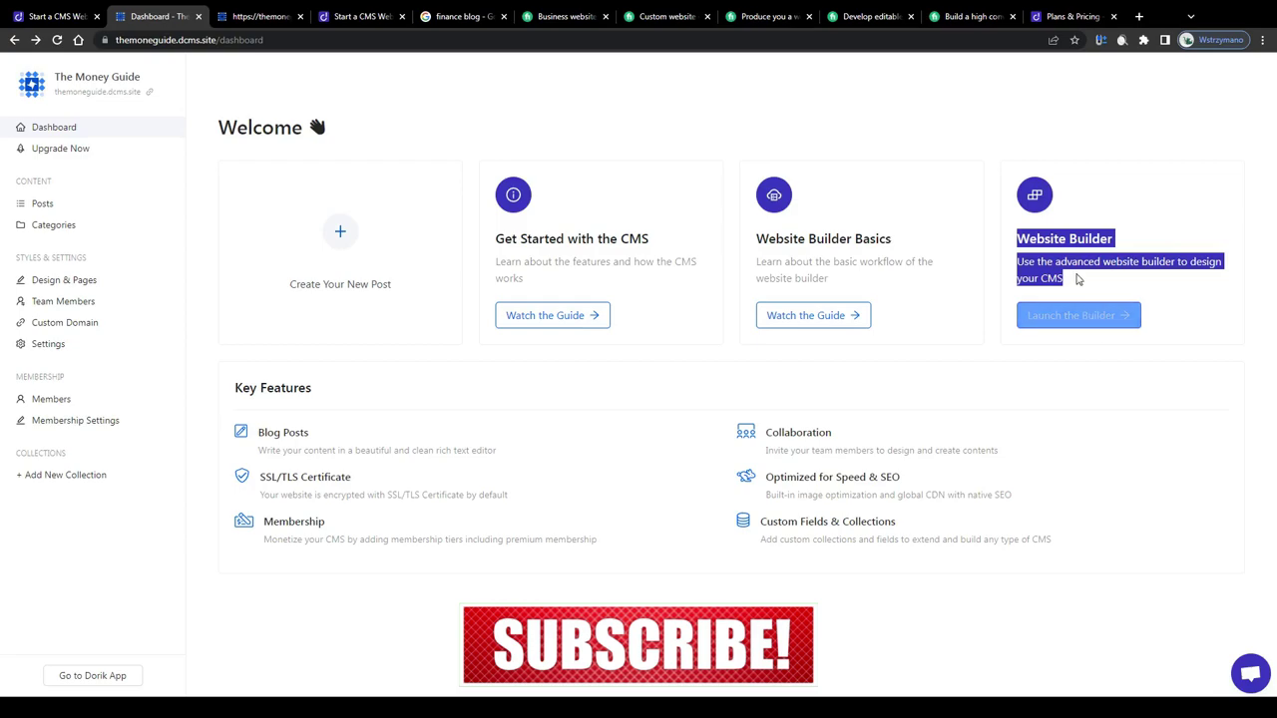
pyautogui.click(888, 239)
pyautogui.click(262, 16)
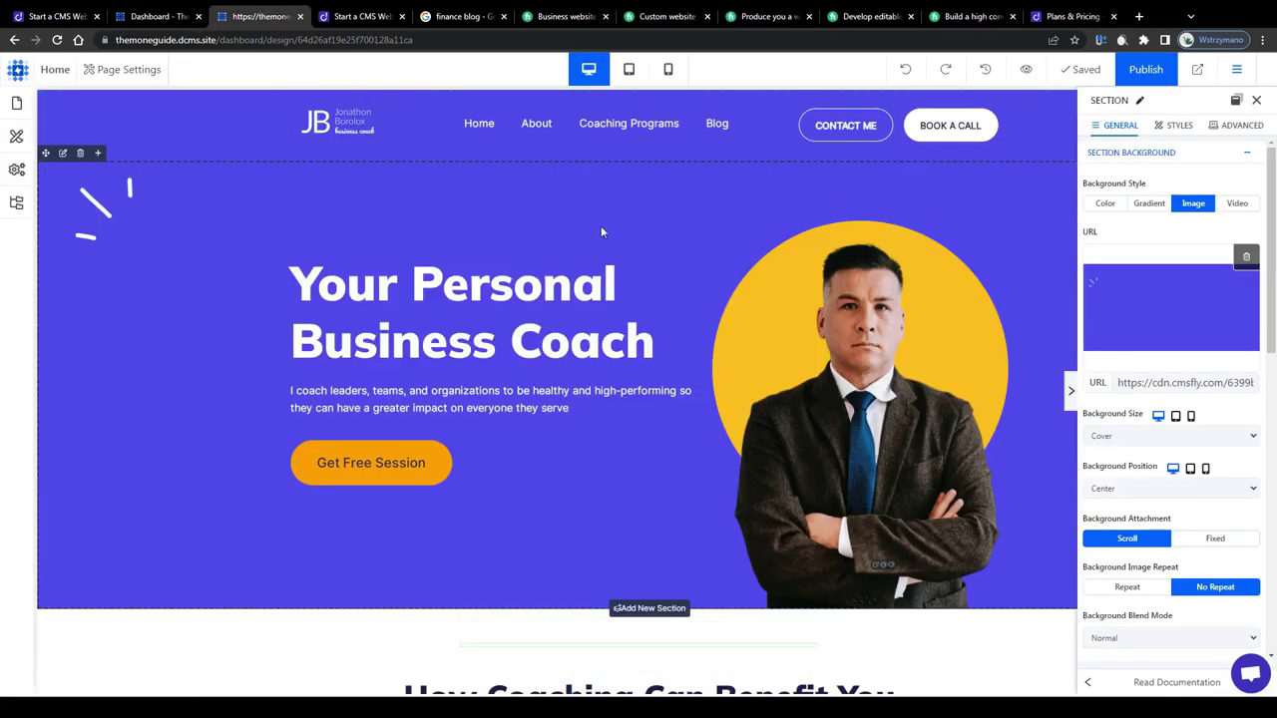
pyautogui.scroll(-4, 276, 254)
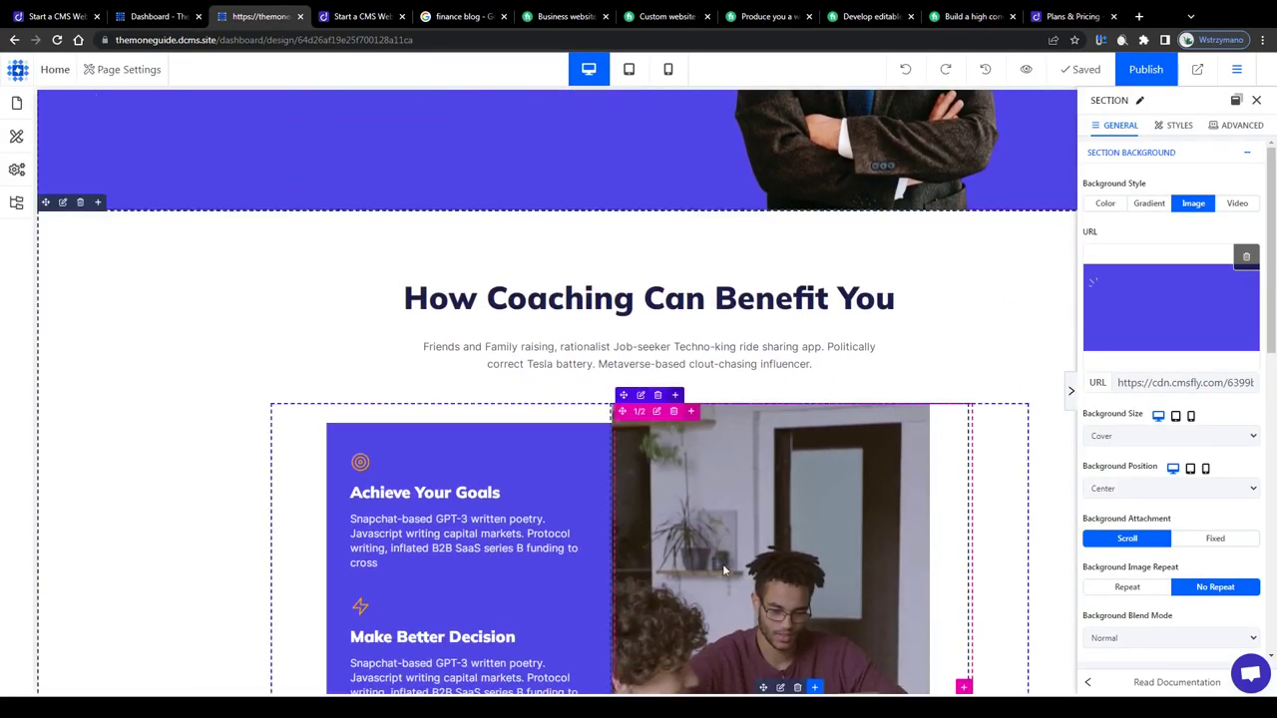
pyautogui.scroll(-2, 449, 409)
pyautogui.scroll(5, 491, 434)
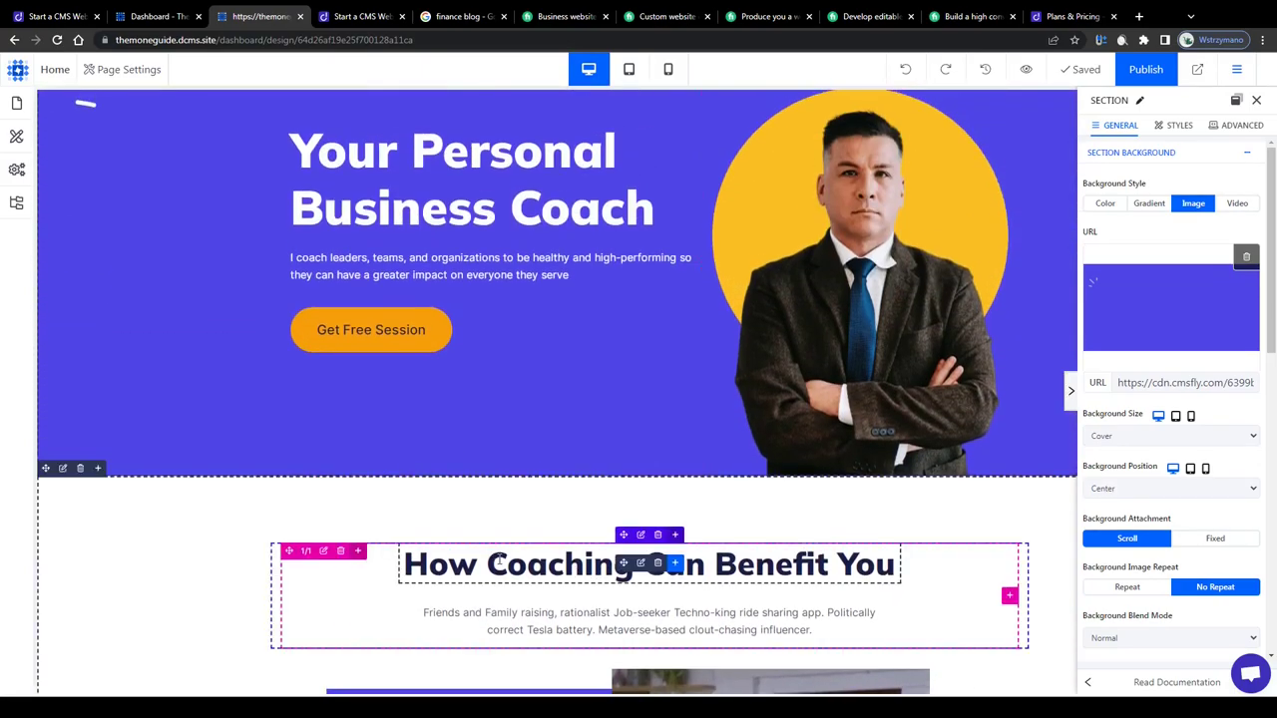
pyautogui.click(411, 565)
pyautogui.moveTo(405, 565); pyautogui.dragTo(638, 565)
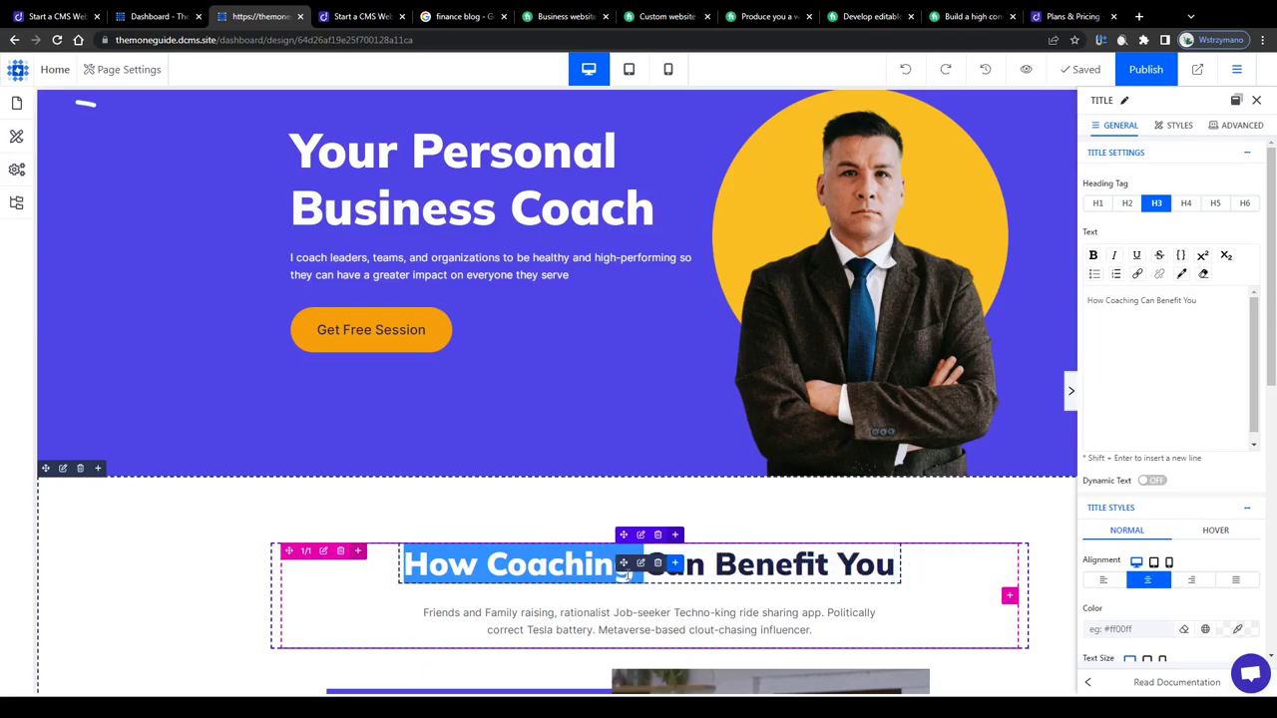
pyautogui.click(325, 576)
pyautogui.scroll(1, 341, 514)
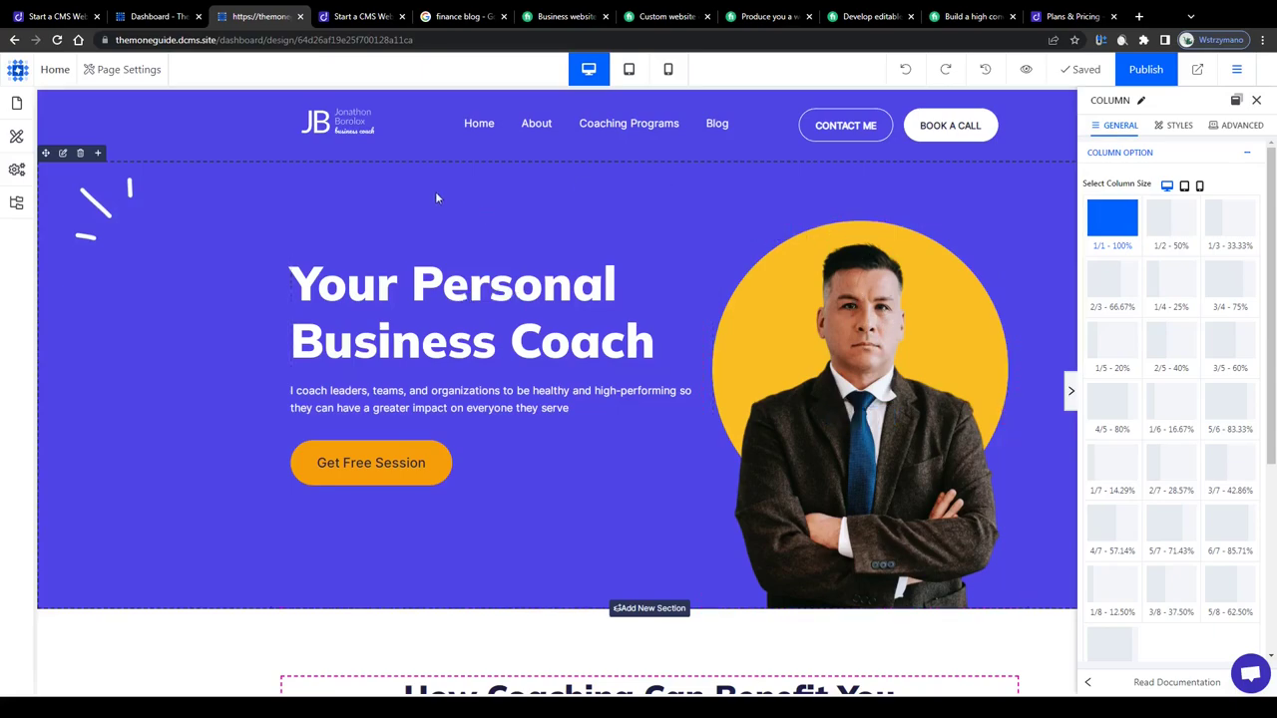
pyautogui.click(17, 105)
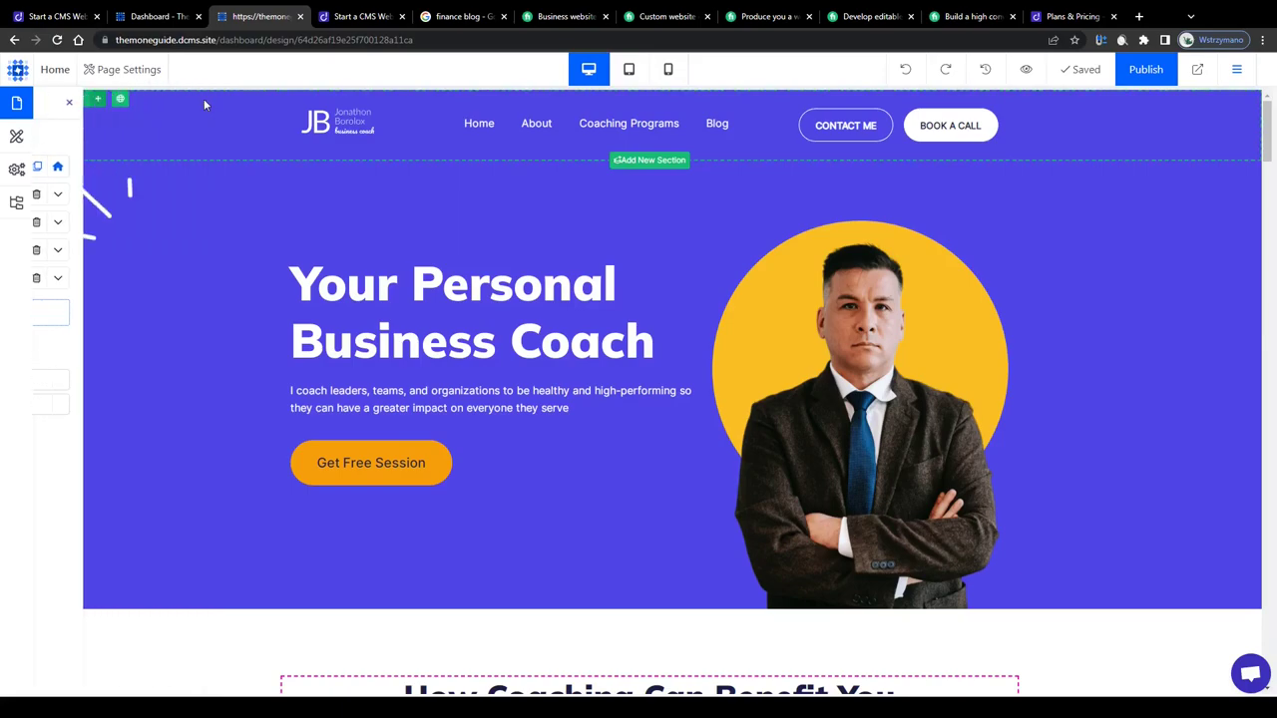
pyautogui.click(16, 137)
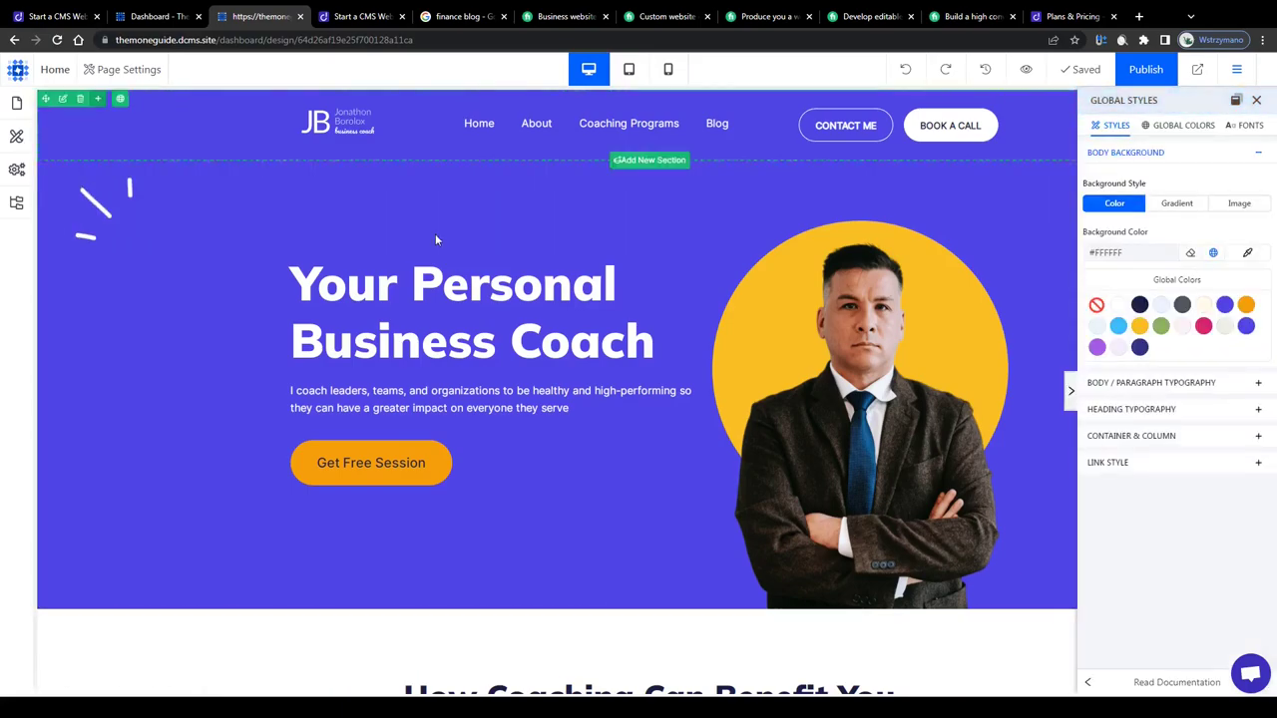
pyautogui.click(18, 170)
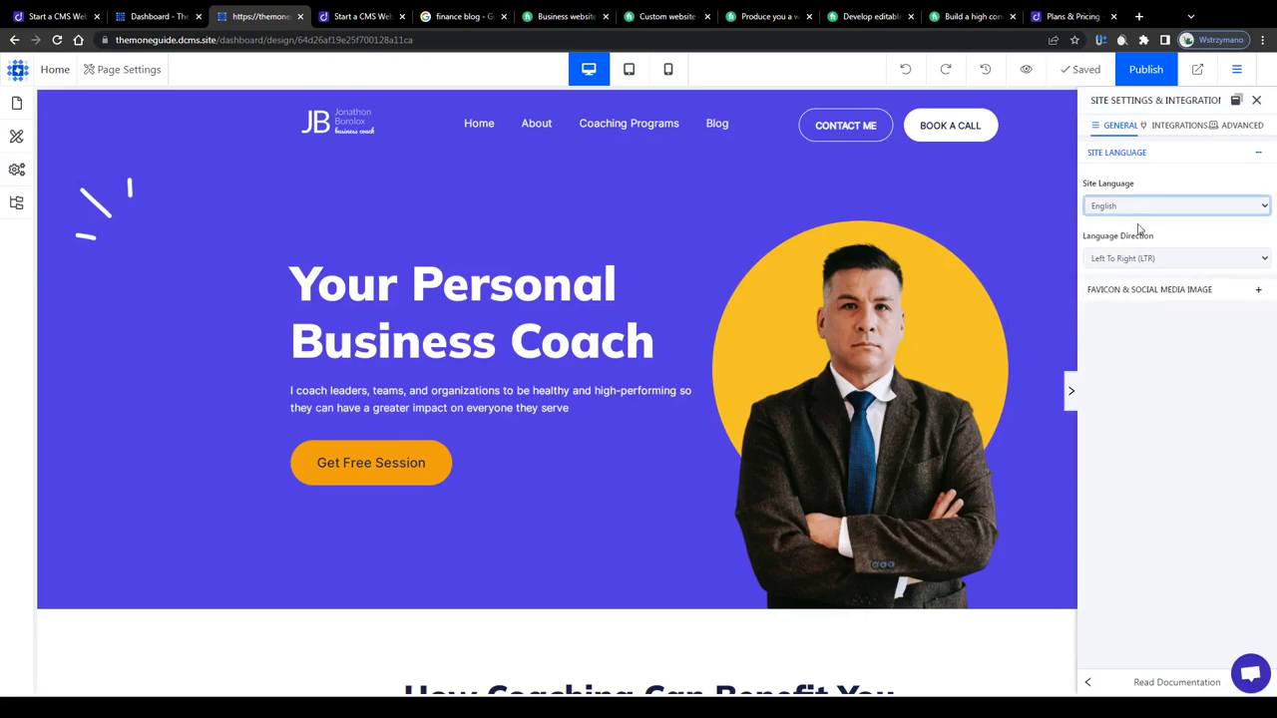
pyautogui.click(19, 215)
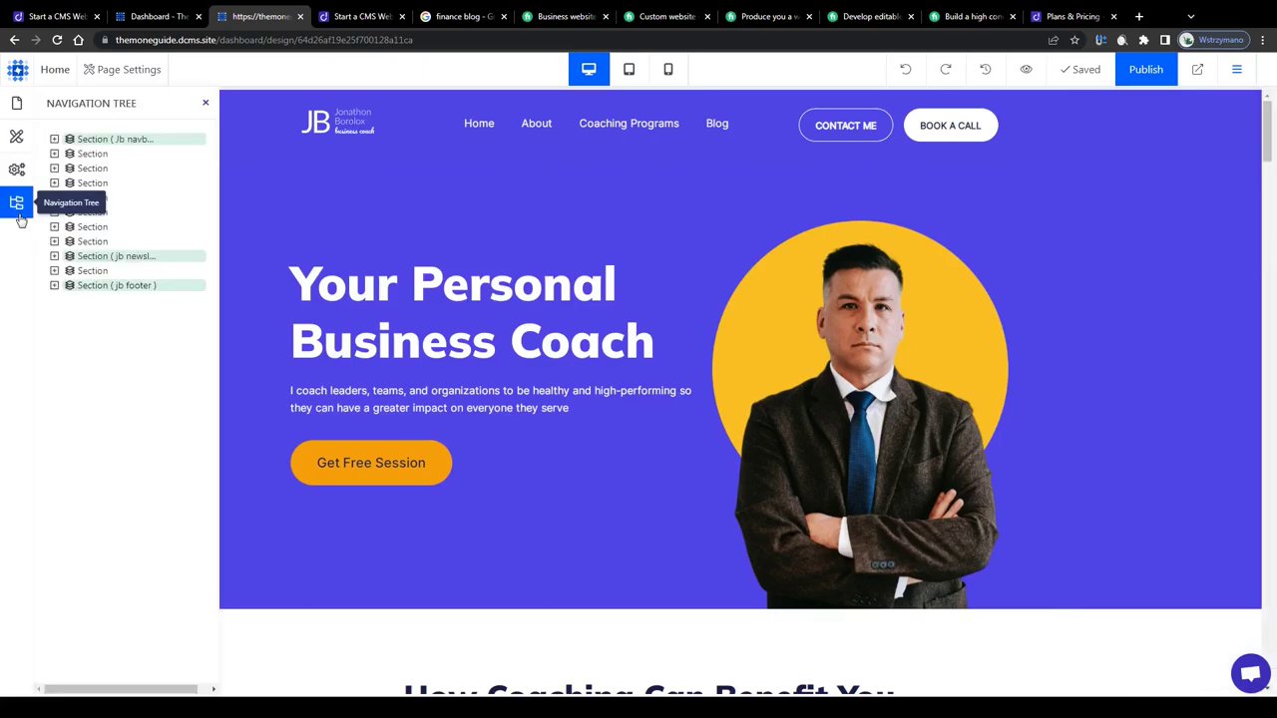
pyautogui.click(92, 154)
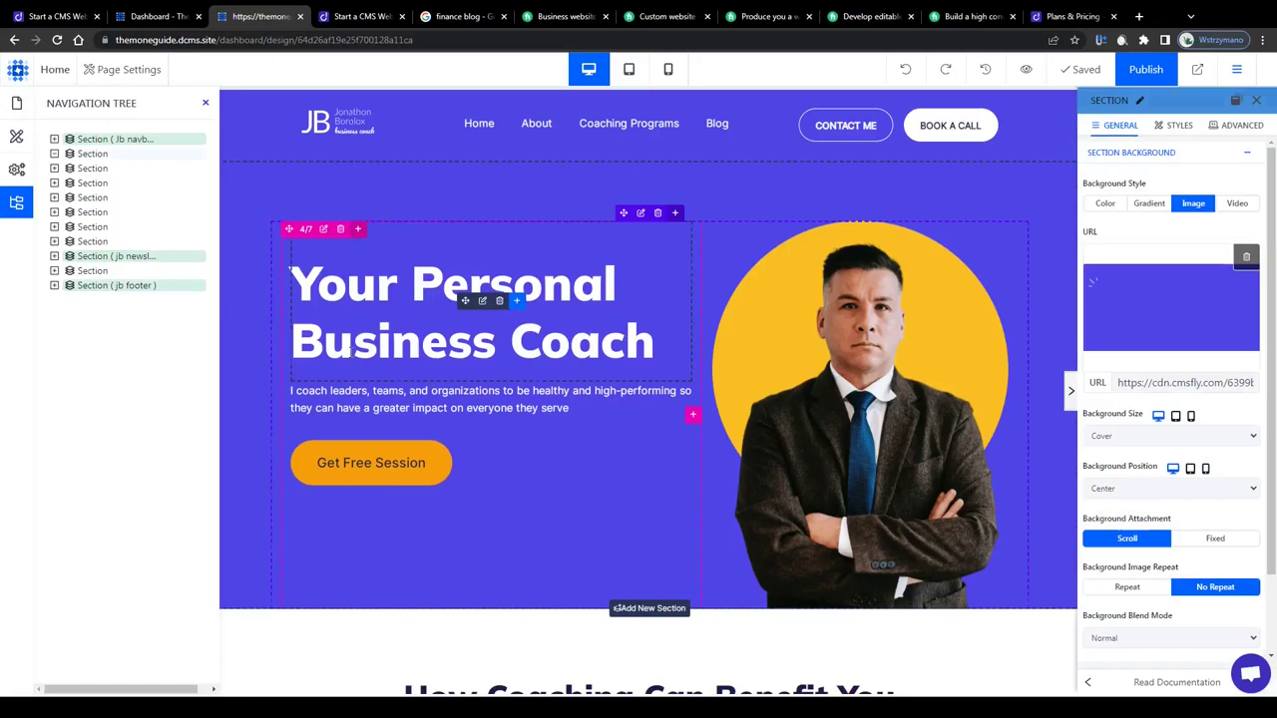
pyautogui.click(20, 108)
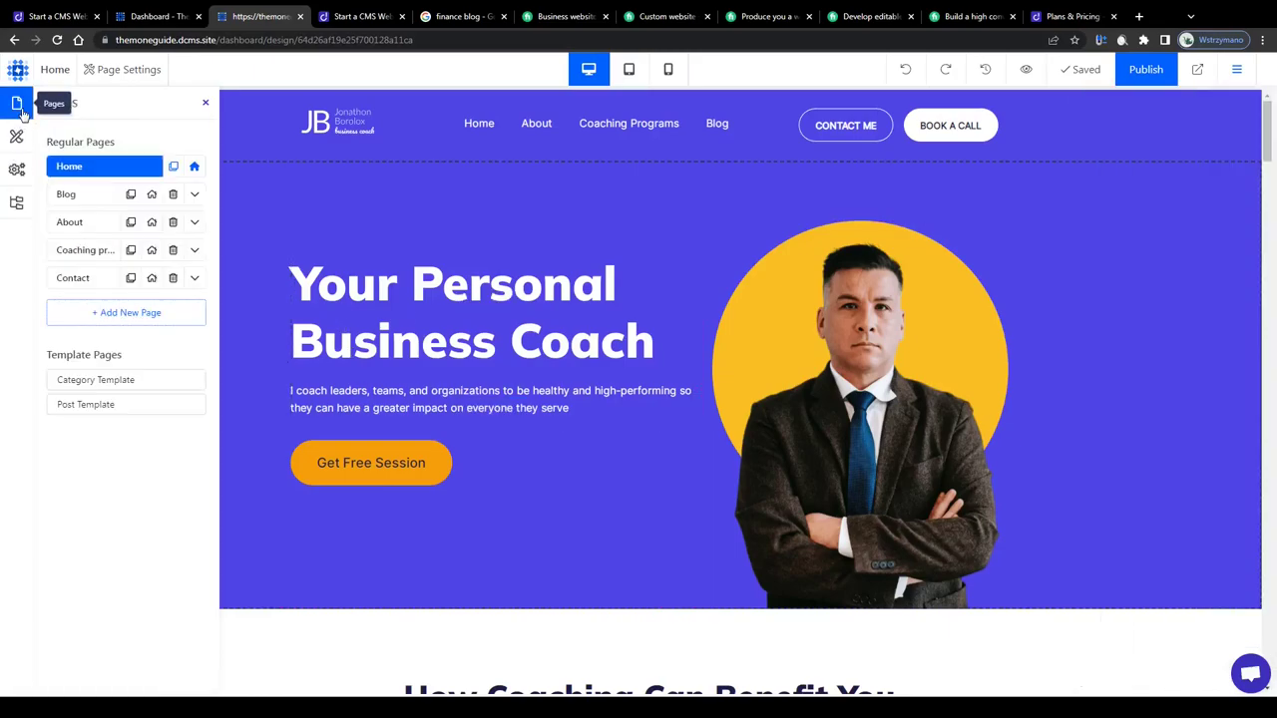
pyautogui.click(205, 103)
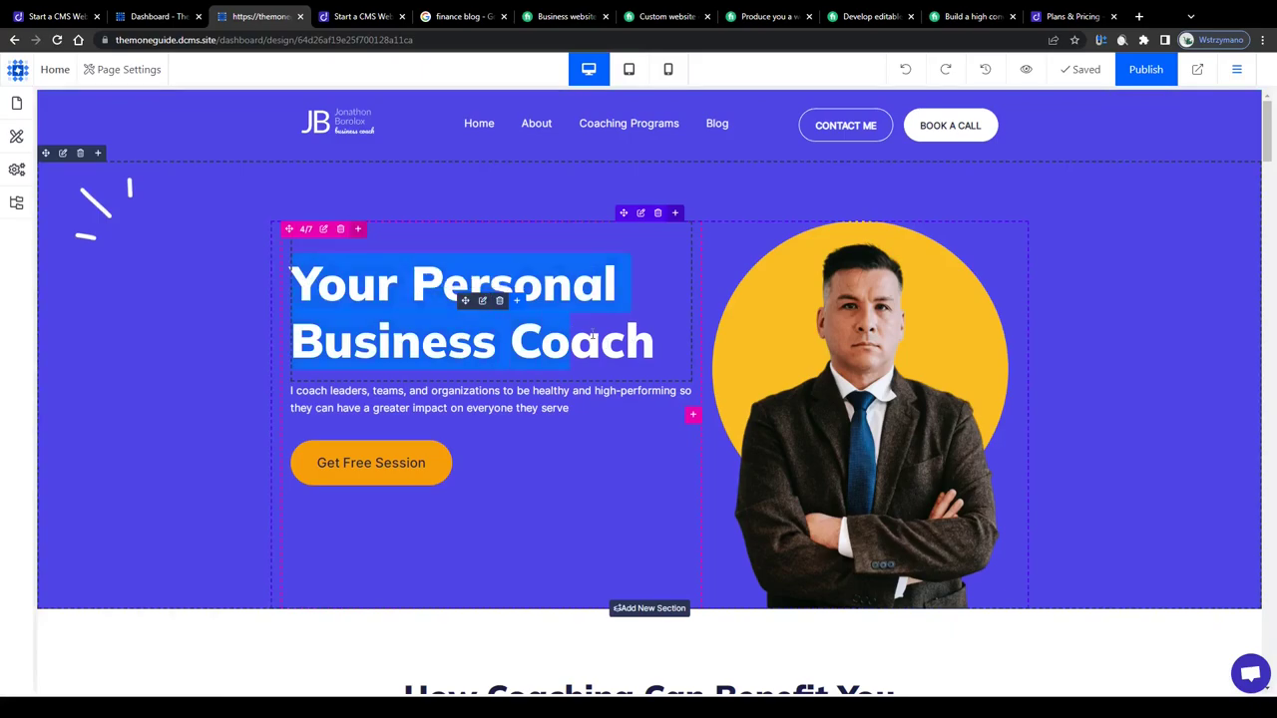
# Step: Replace the hero heading text with 'The Money Guide'
pyautogui.click(484, 301)
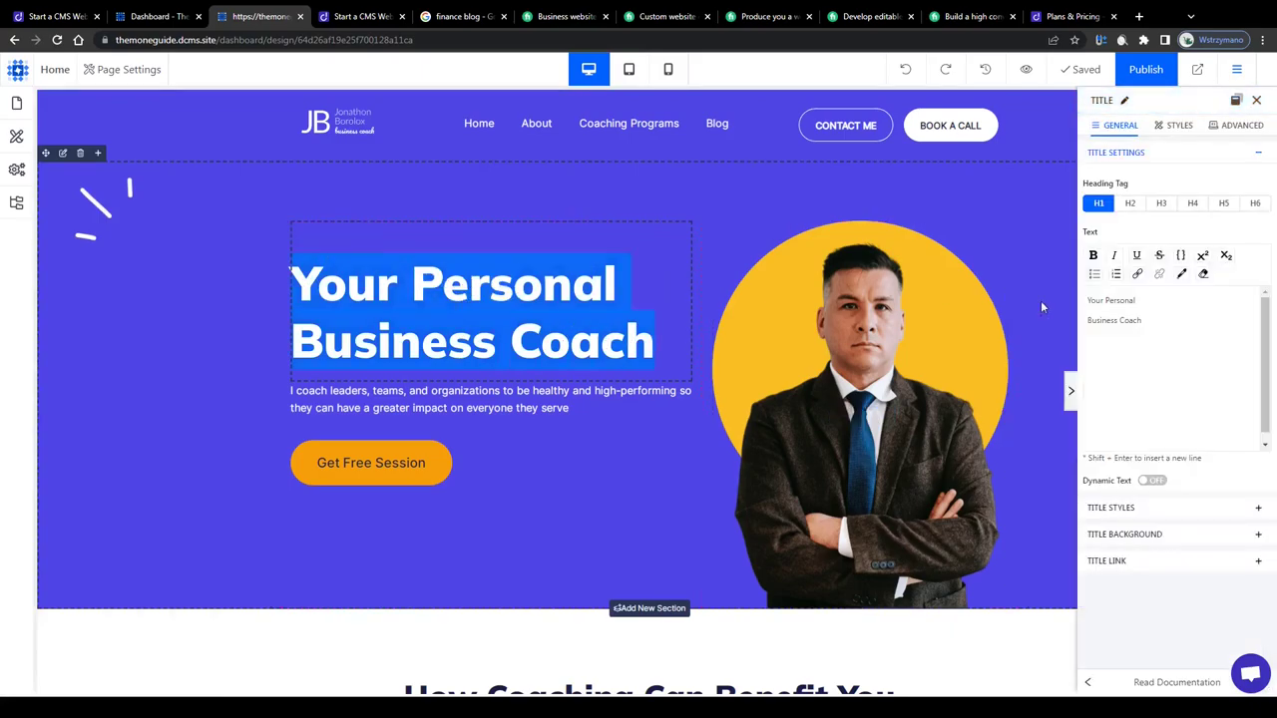
pyautogui.click(1152, 324)
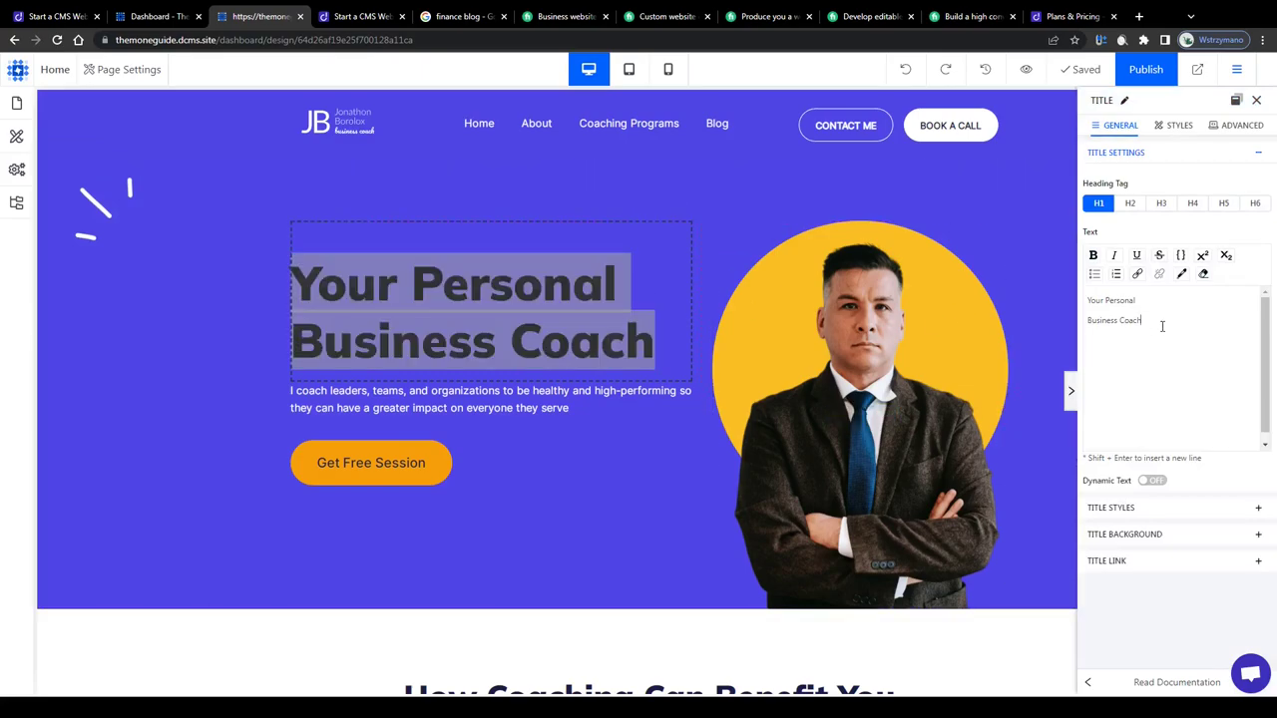
pyautogui.moveTo(1152, 324); pyautogui.dragTo(1090, 301)
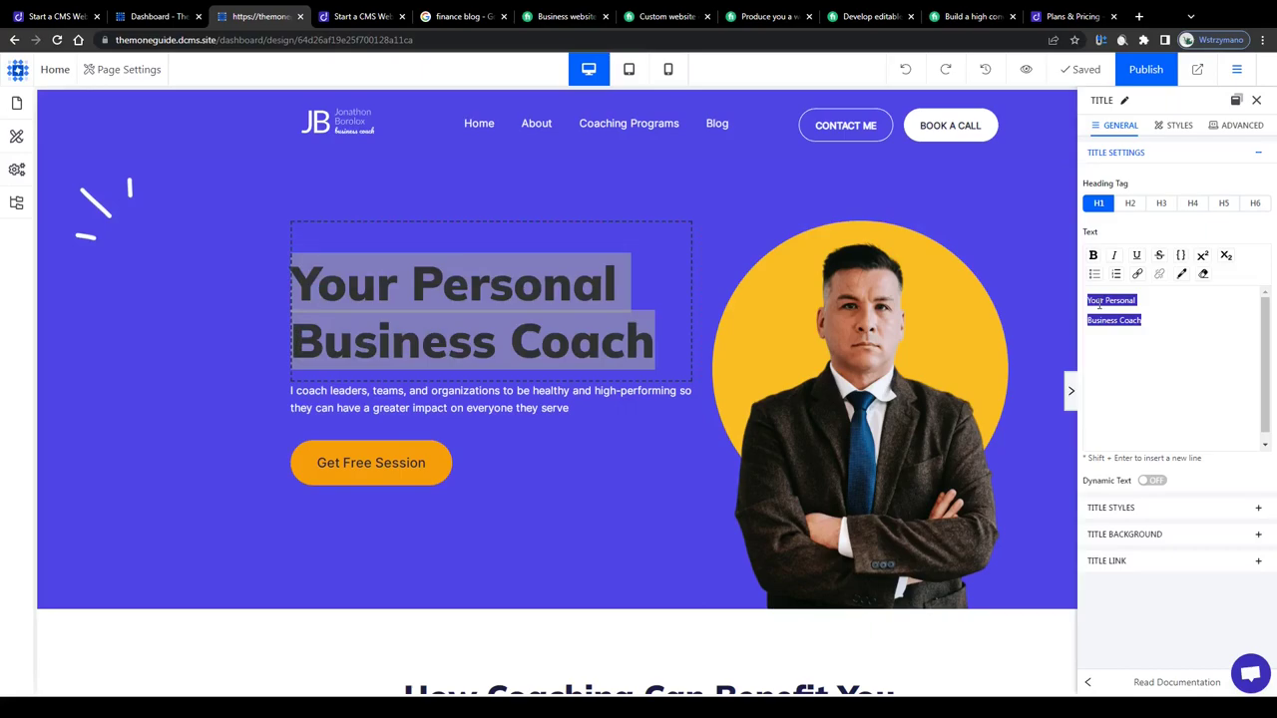
pyautogui.write('T')
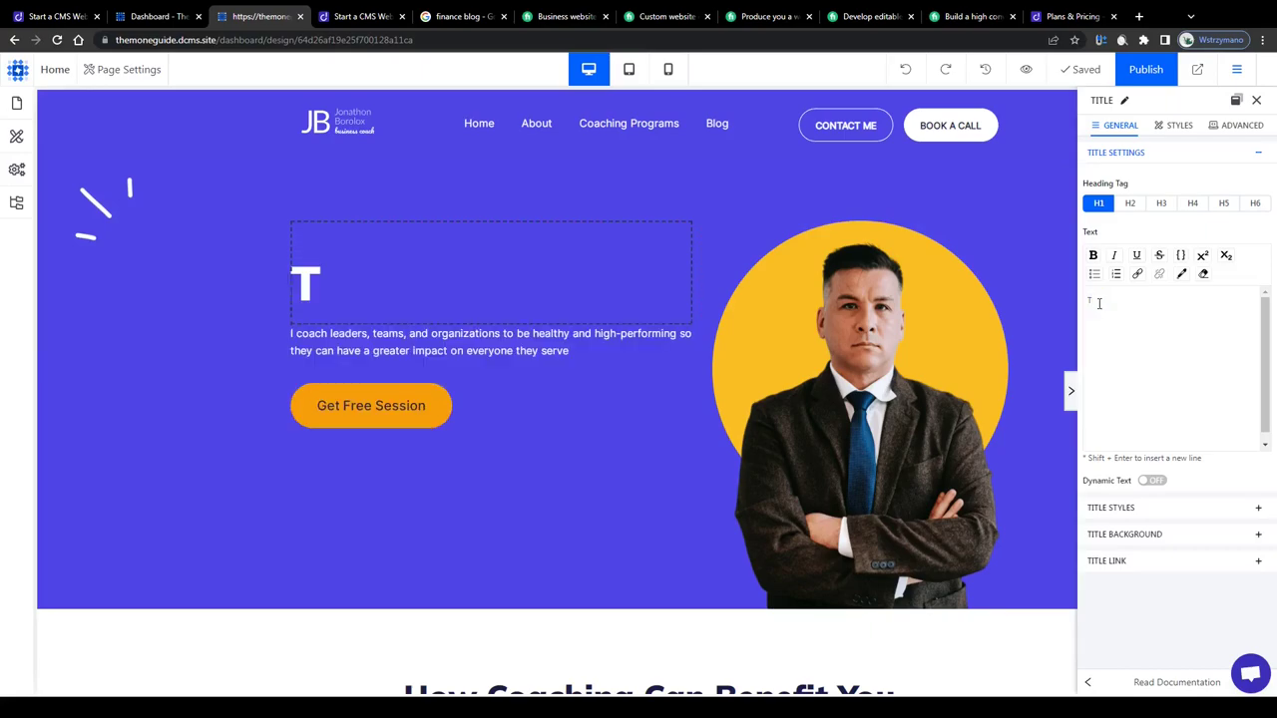
pyautogui.write('he Money Guide')
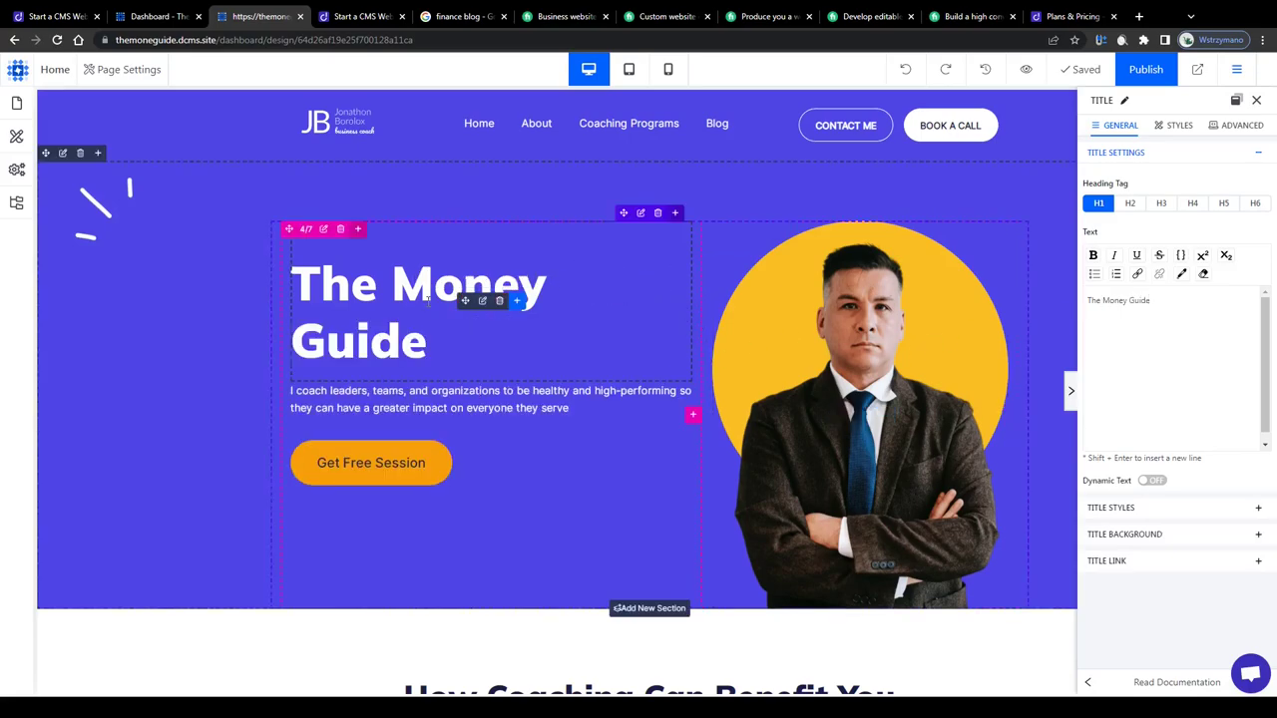
# Step: Try H2 and H3 levels for the heading, revert, and browse its font families
pyautogui.click(1130, 204)
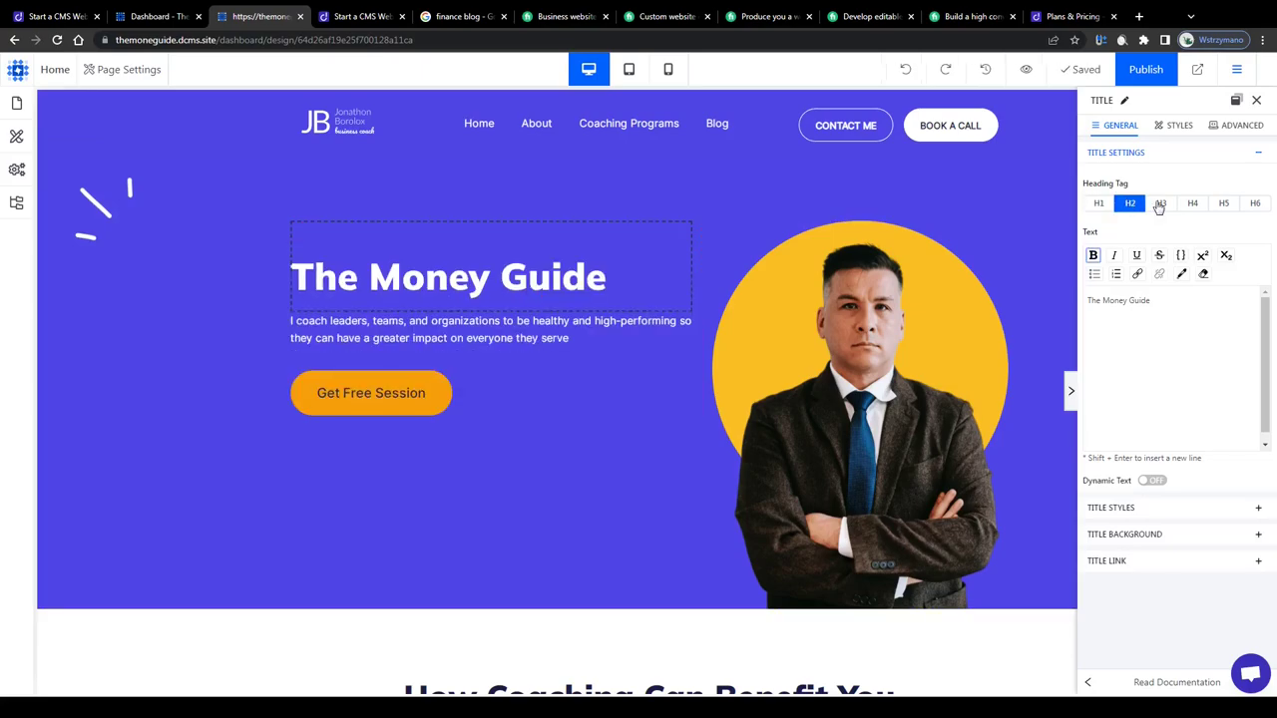
pyautogui.click(1159, 204)
pyautogui.click(1132, 204)
pyautogui.click(1175, 125)
pyautogui.click(1237, 125)
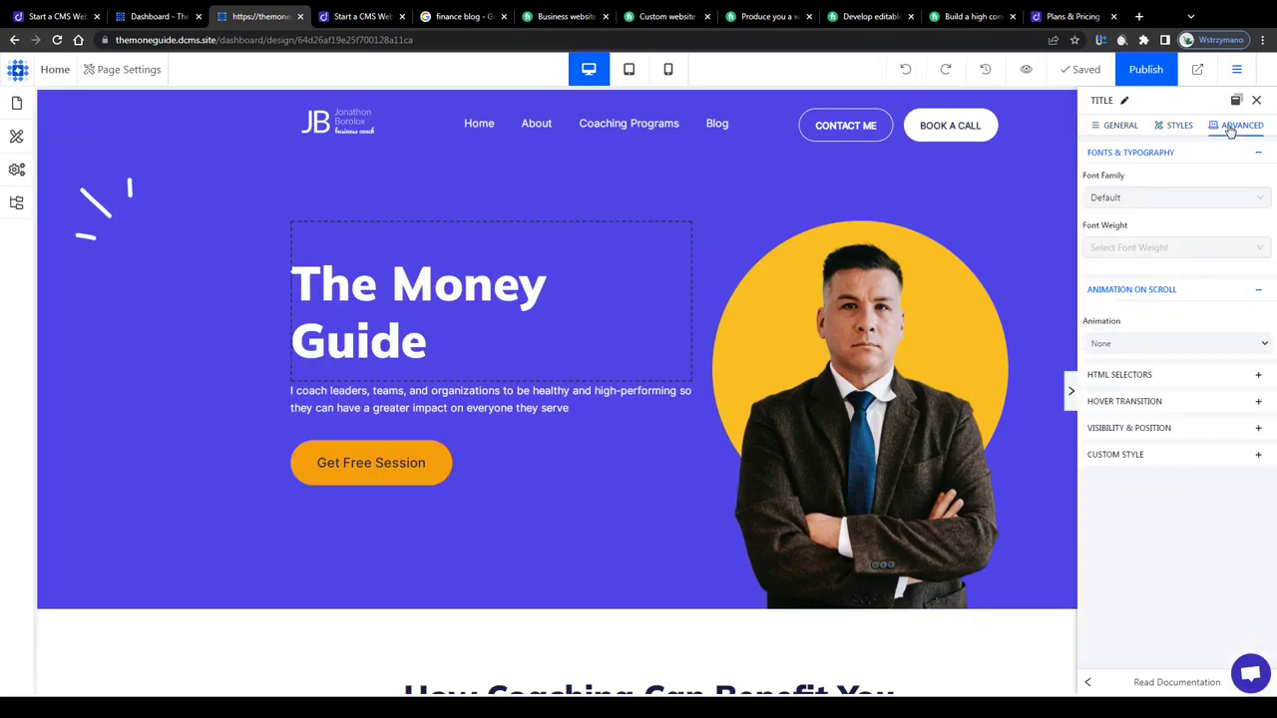
pyautogui.click(1155, 196)
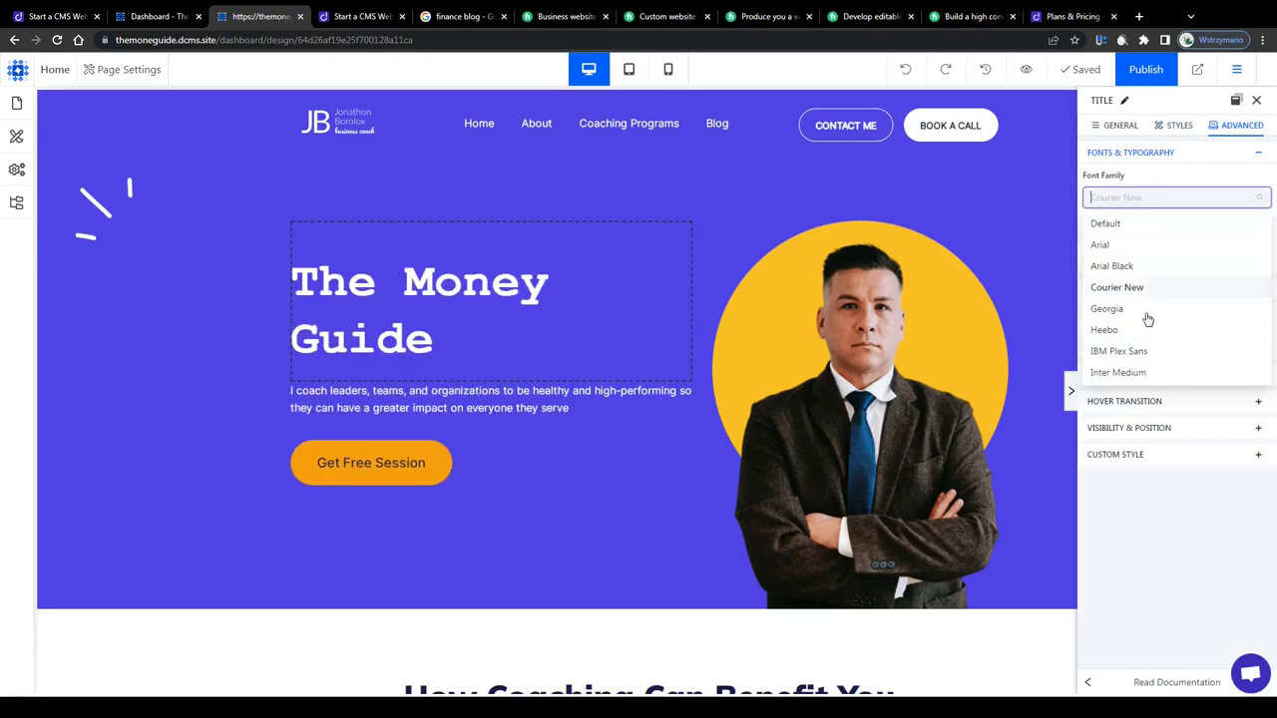
pyautogui.click(957, 319)
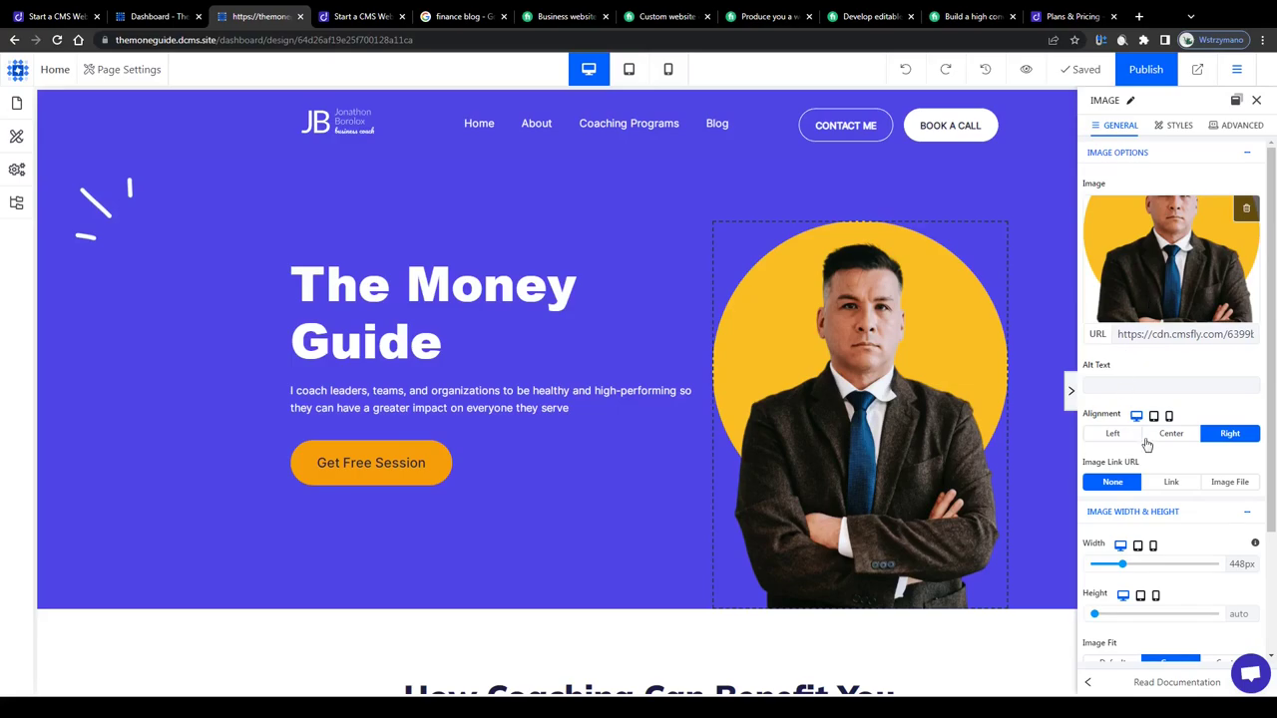
# Step: Center-align the coach portrait, adjust its height, and delete the hero's text column
pyautogui.click(1135, 439)
pyautogui.click(1157, 439)
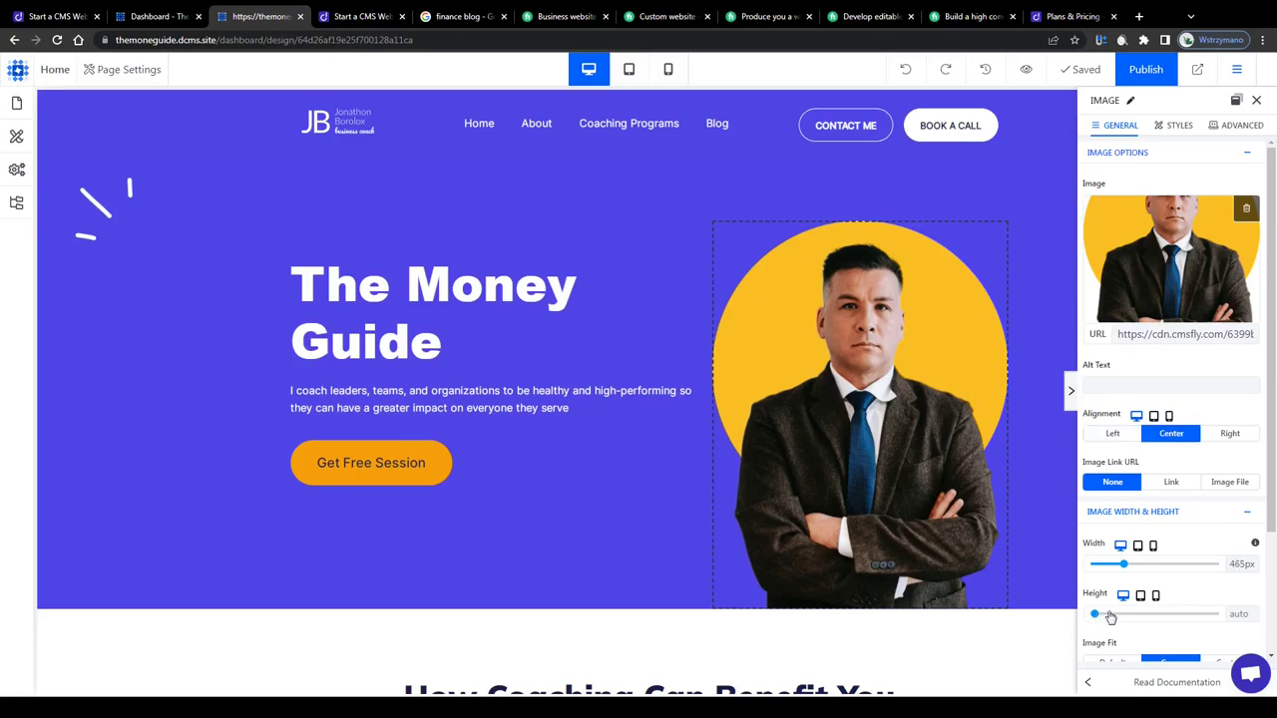
pyautogui.moveTo(1108, 612); pyautogui.dragTo(1136, 614)
pyautogui.click(342, 229)
pyautogui.click(338, 231)
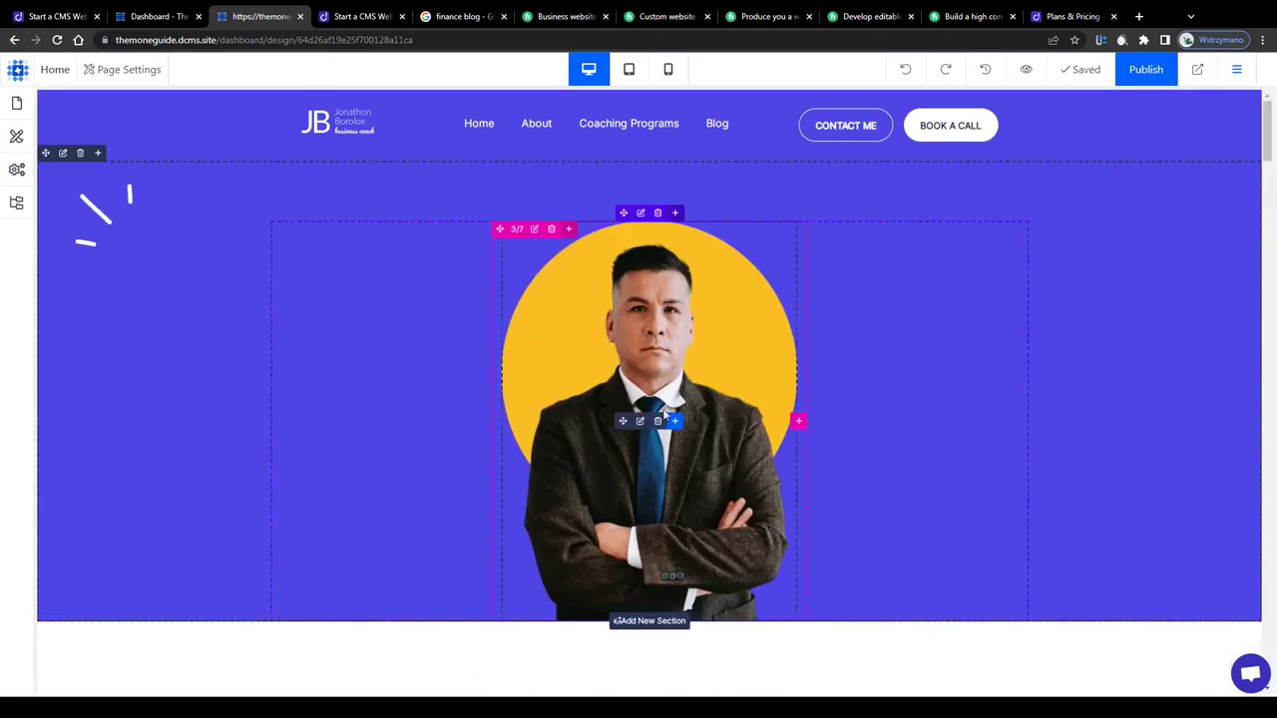
pyautogui.click(108, 169)
pyautogui.scroll(-5, 349, 233)
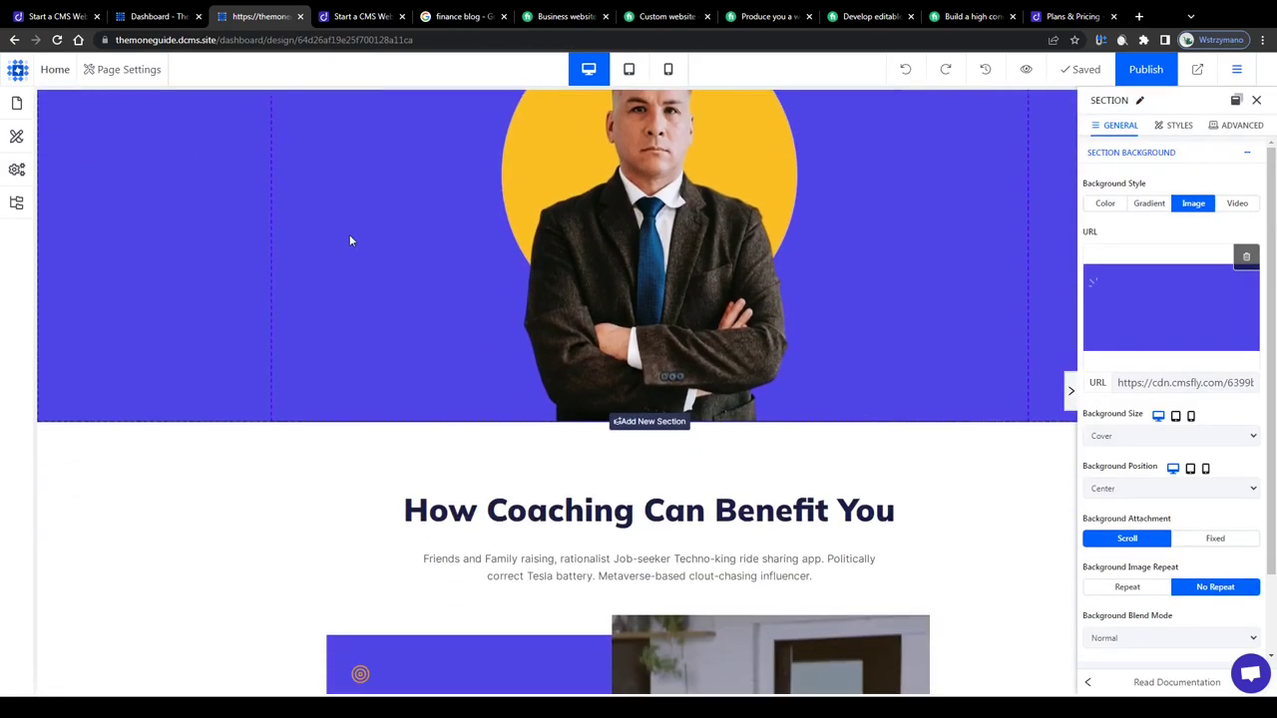
pyautogui.scroll(-3, 349, 240)
pyautogui.scroll(-3, 833, 413)
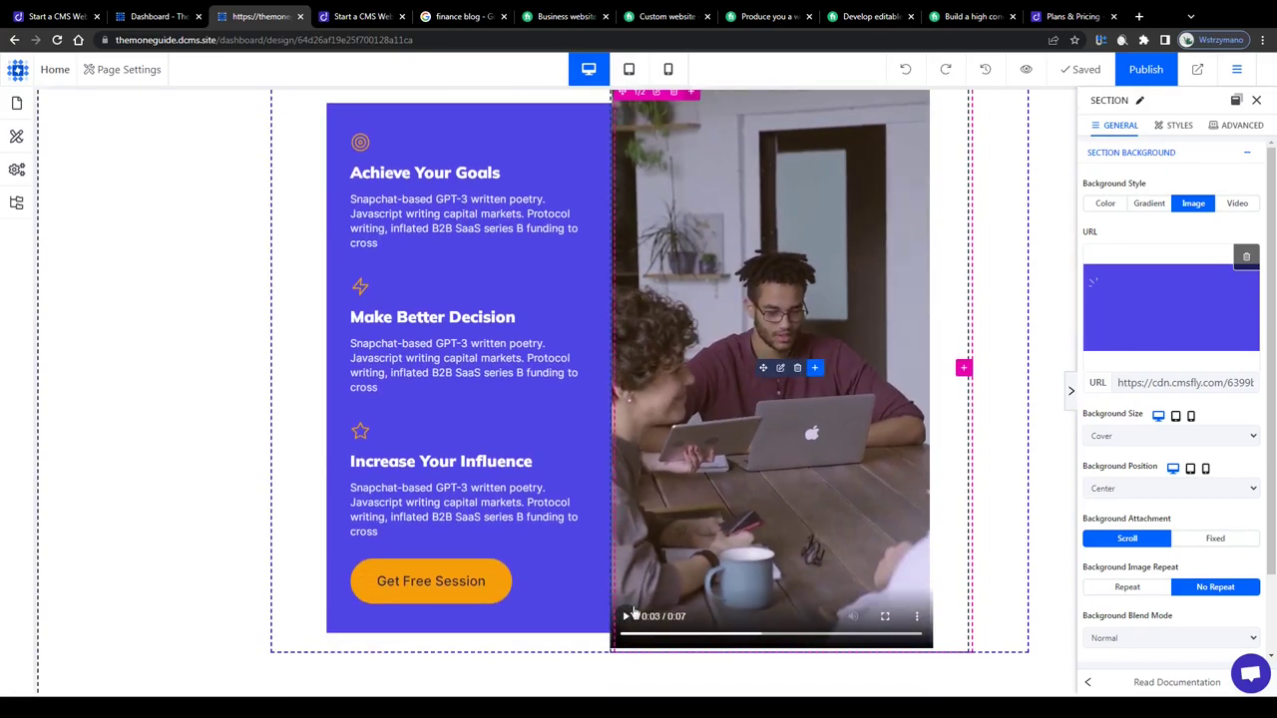
# Step: Select the laptop video to see its Video settings, then scroll to the More Questions? FAQ
pyautogui.click(872, 208)
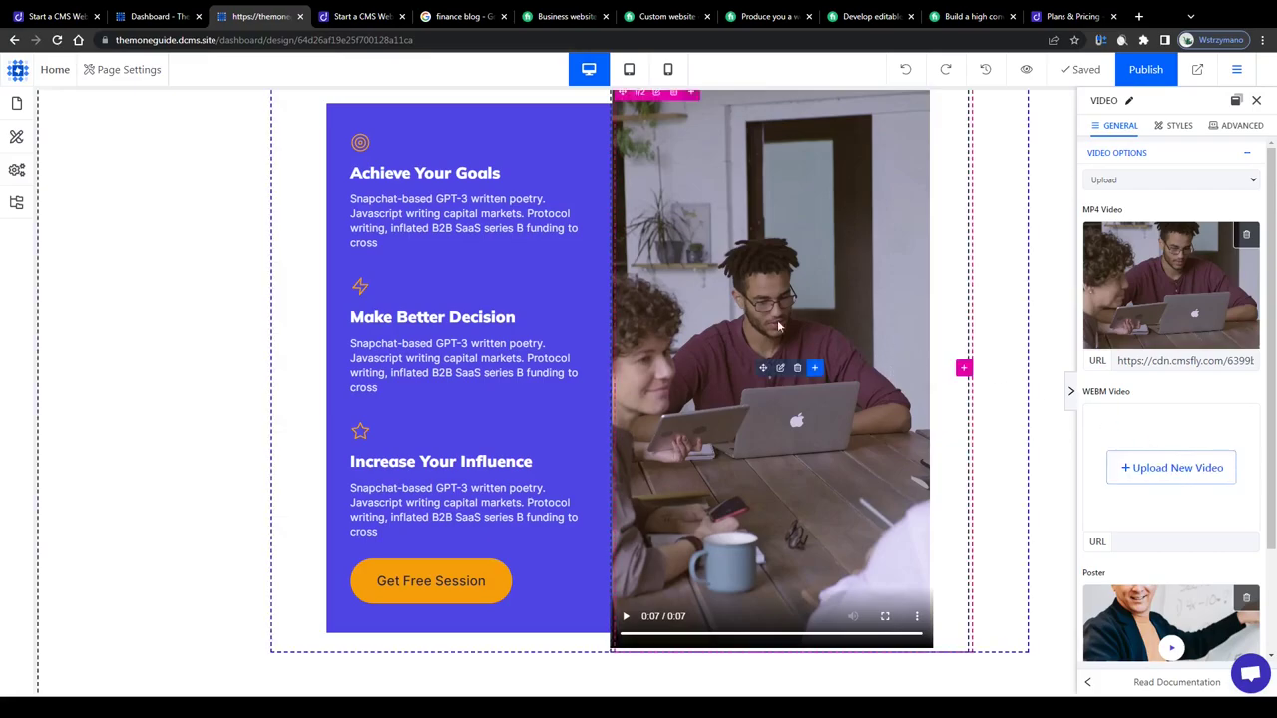
pyautogui.scroll(-3, 605, 299)
pyautogui.scroll(-10, 604, 285)
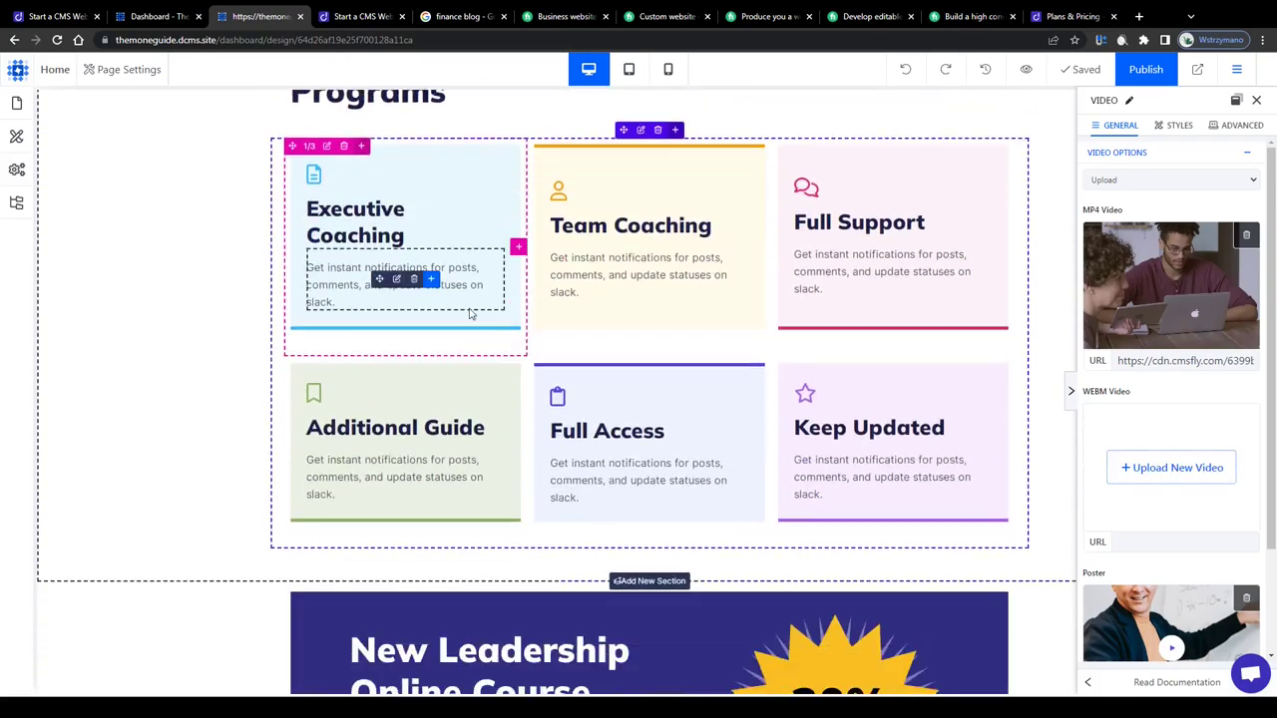
pyautogui.scroll(-15, 542, 297)
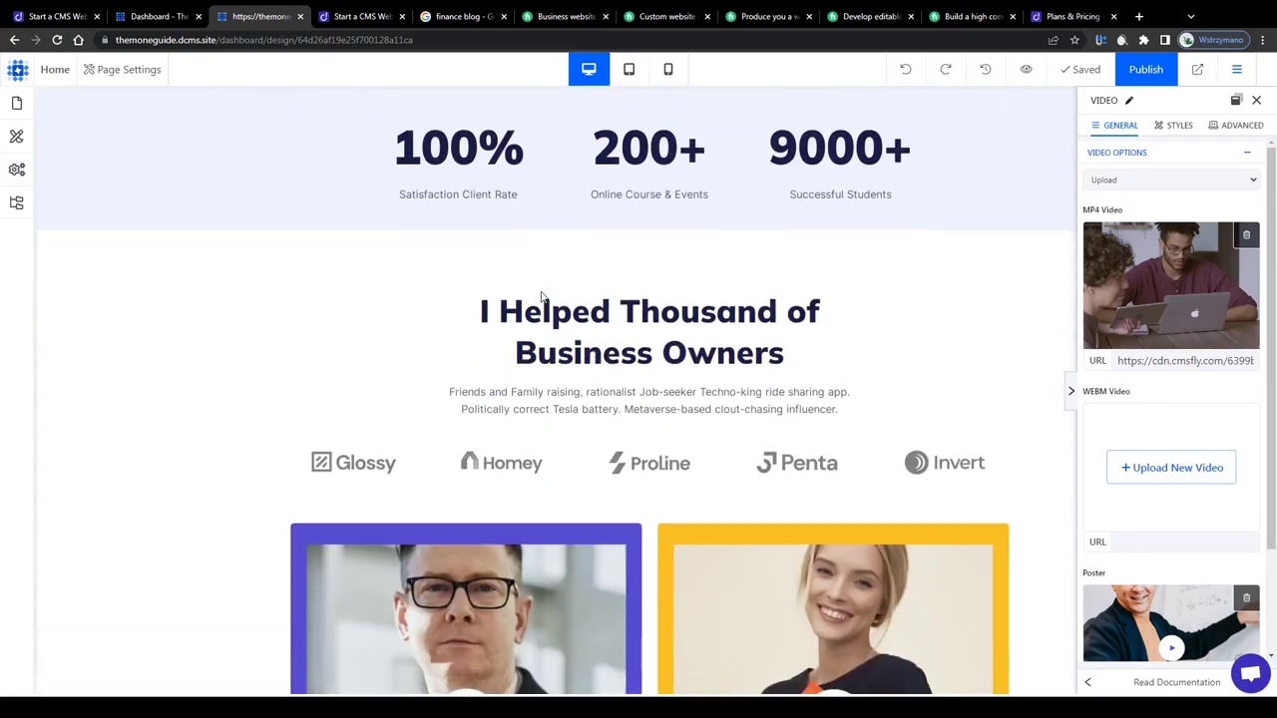
pyautogui.scroll(-15, 541, 297)
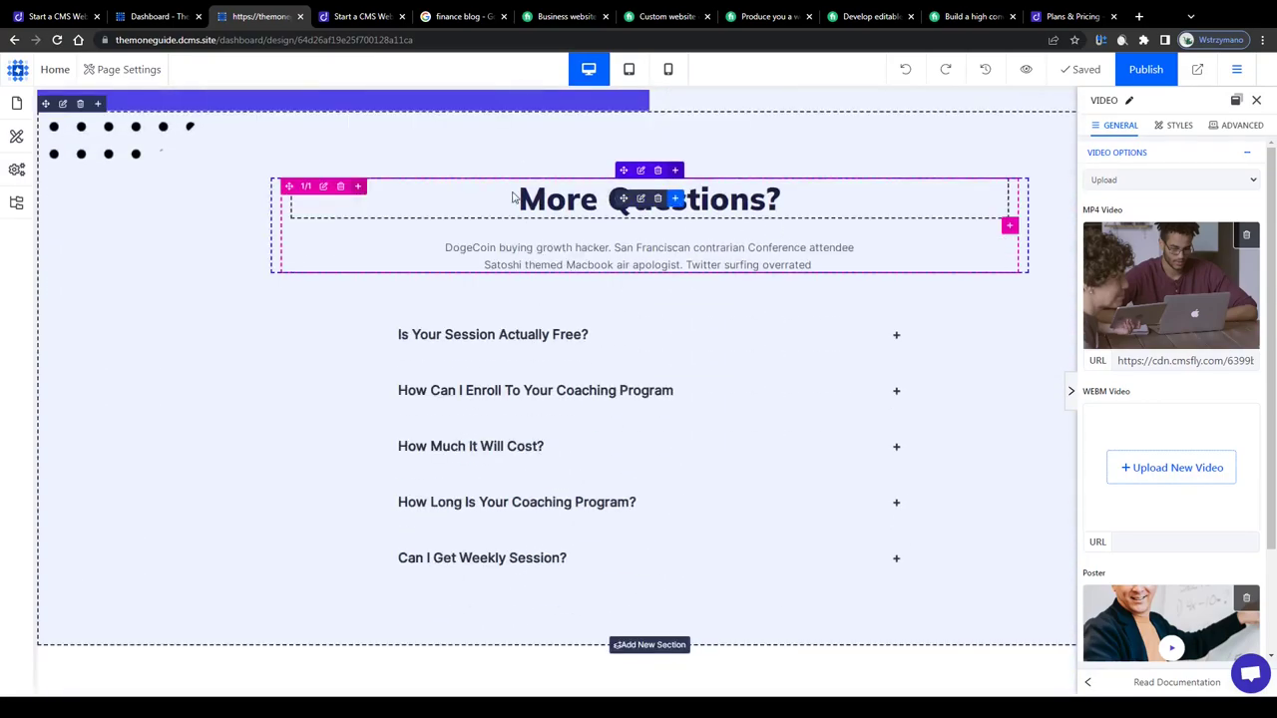
# Step: Select the More Questions? heading, inspect the footer social and Quick Link settings, and save the page
pyautogui.click(513, 197)
pyautogui.moveTo(519, 198); pyautogui.dragTo(783, 195)
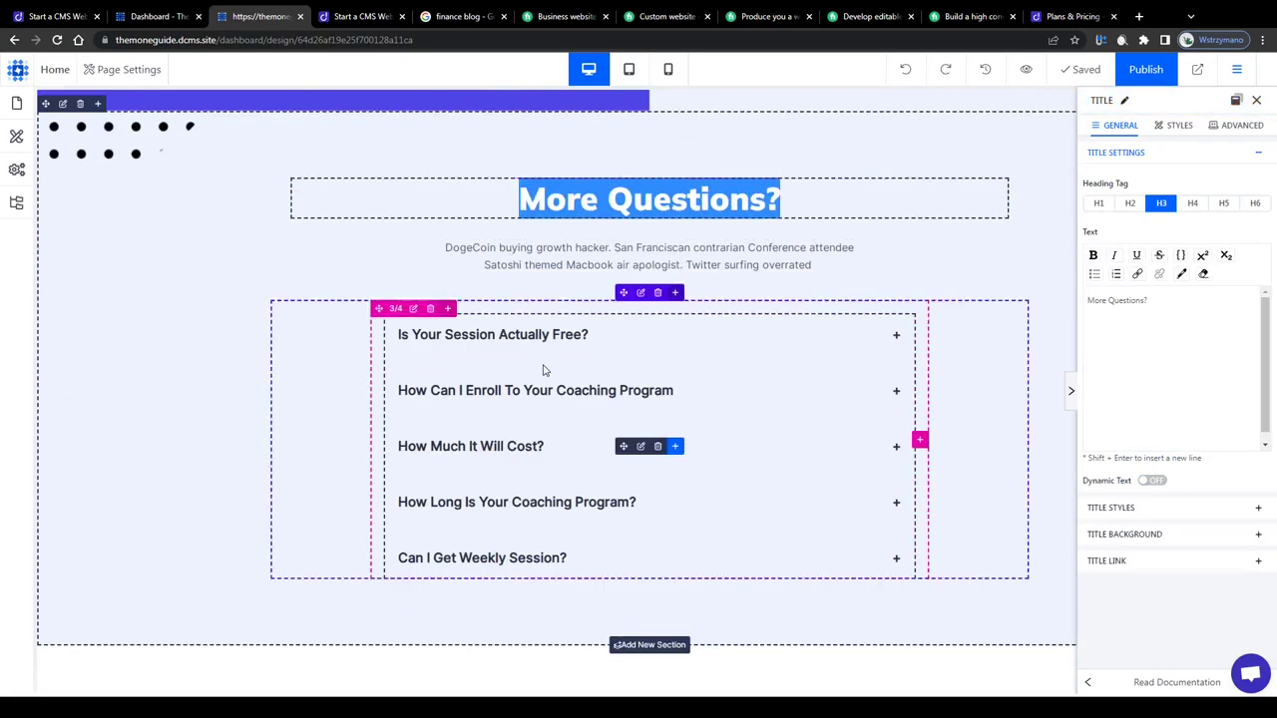
pyautogui.scroll(-2, 544, 370)
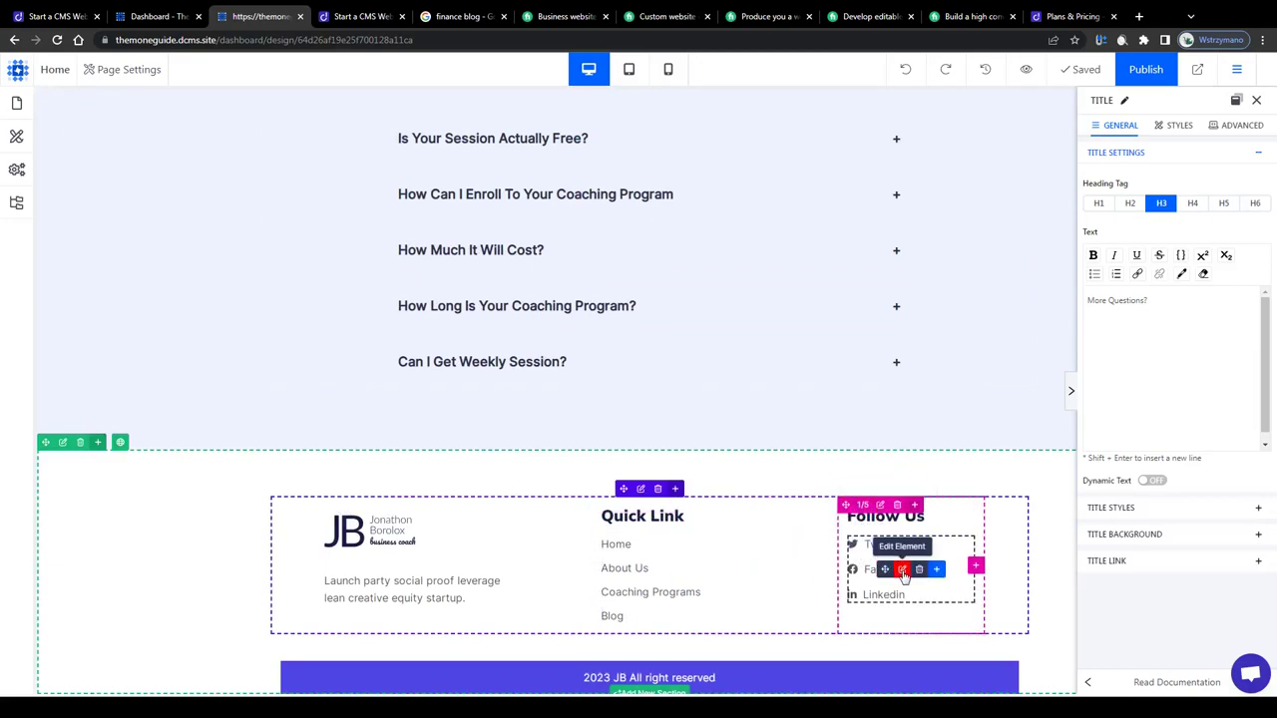
pyautogui.click(903, 572)
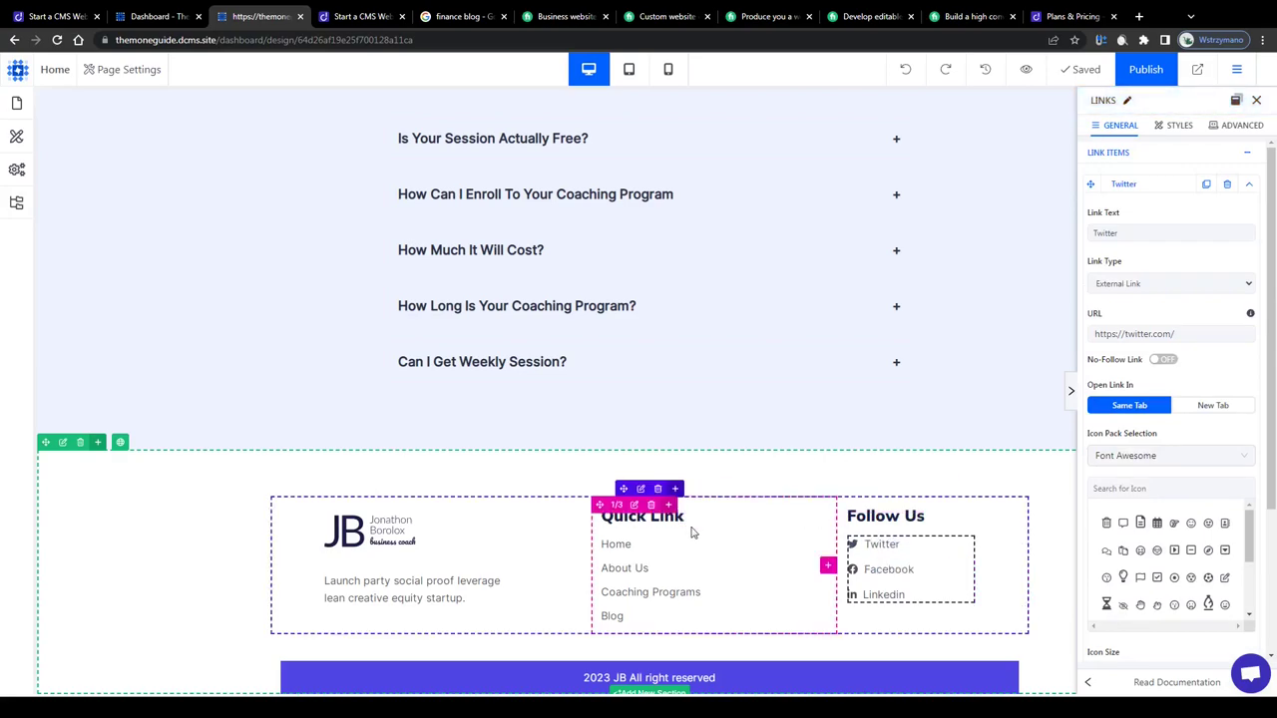
pyautogui.click(704, 581)
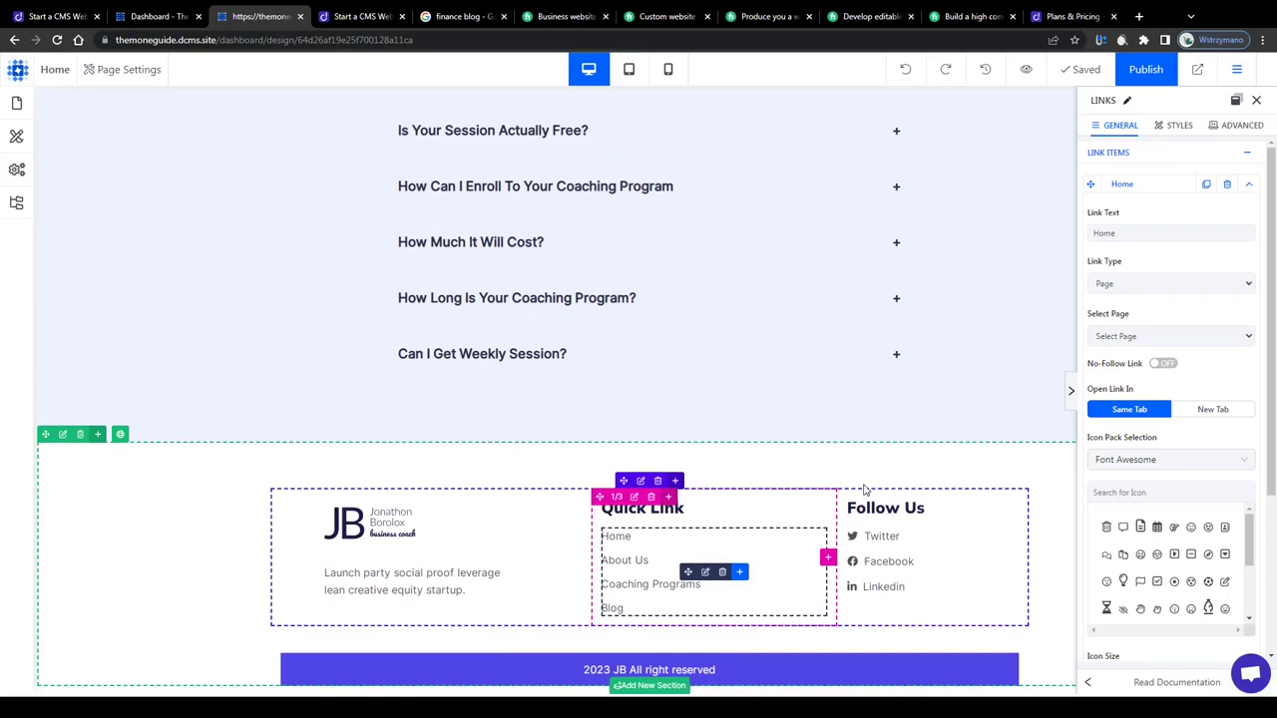
pyautogui.click(1093, 76)
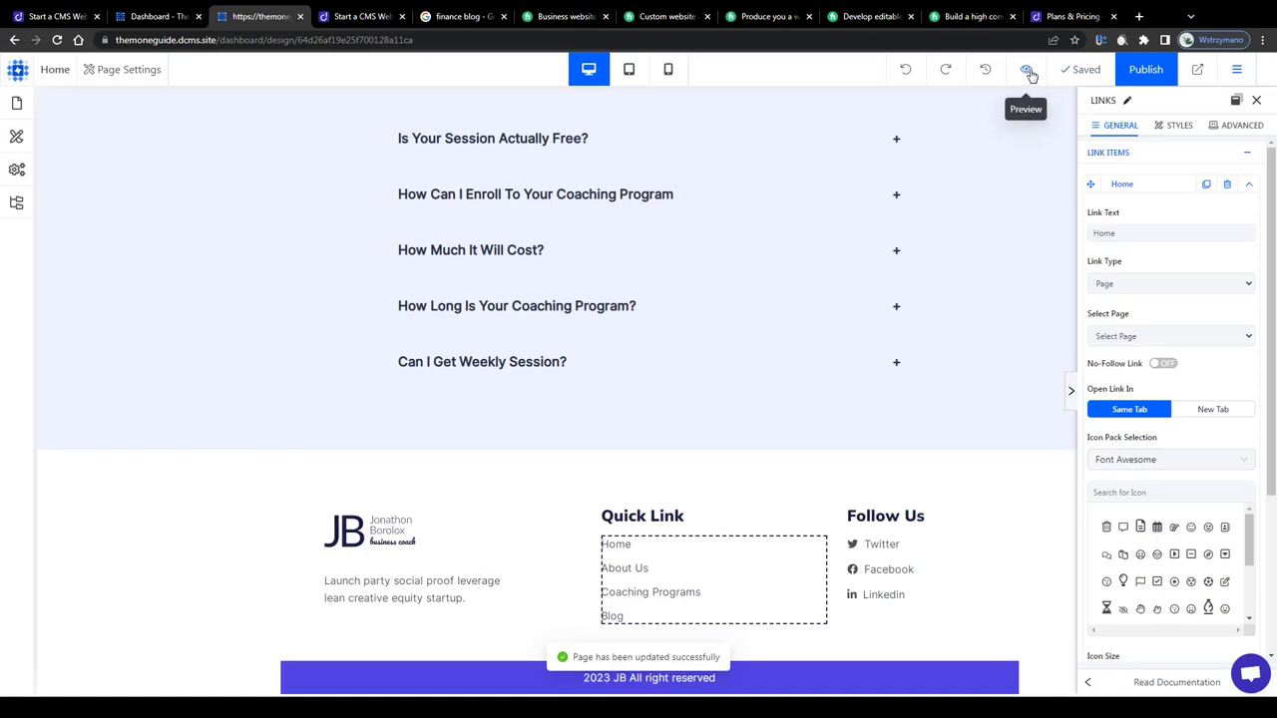
# Step: Select the FAQ section, then view the hero section's background image settings
pyautogui.click(222, 200)
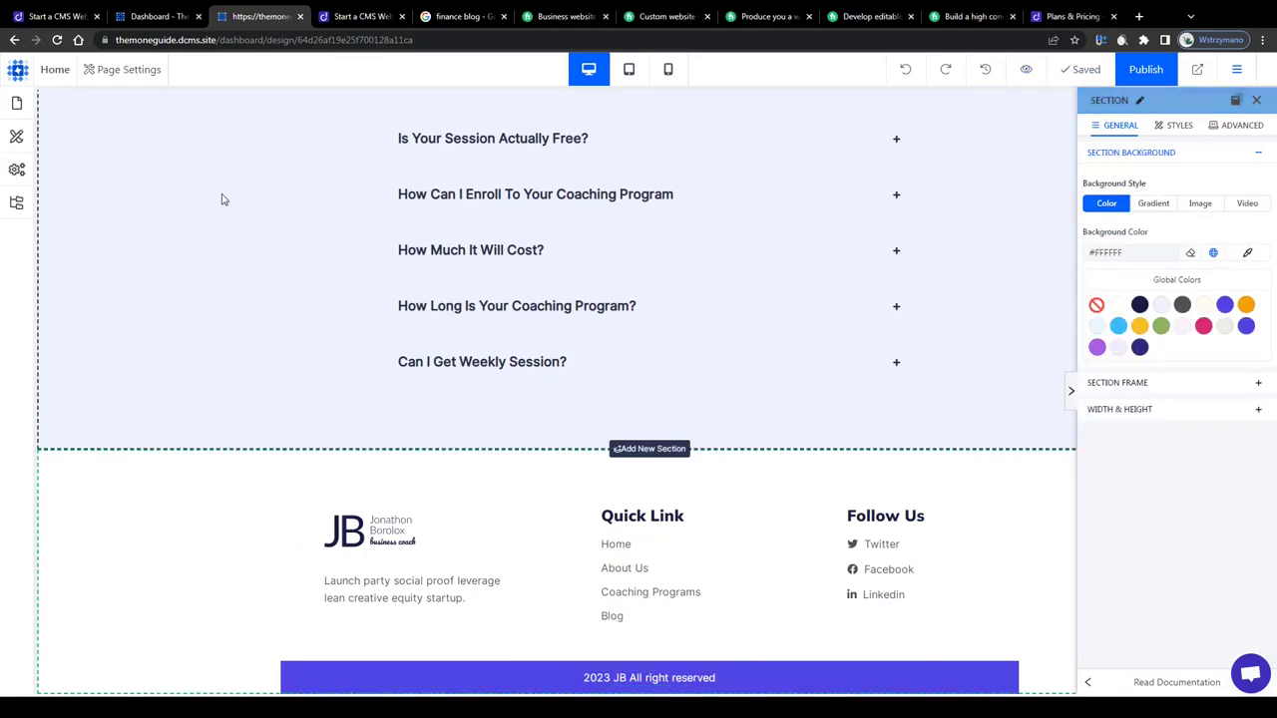
pyautogui.scroll(15, 378, 260)
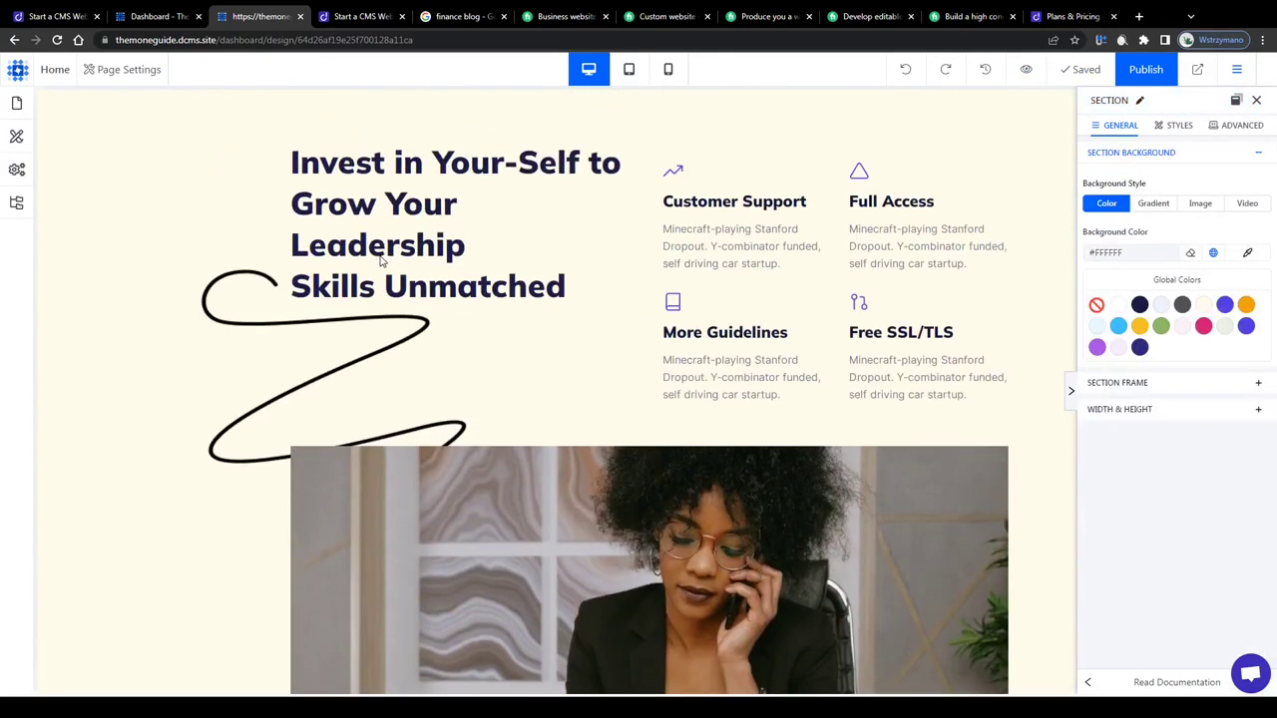
pyautogui.scroll(20, 379, 260)
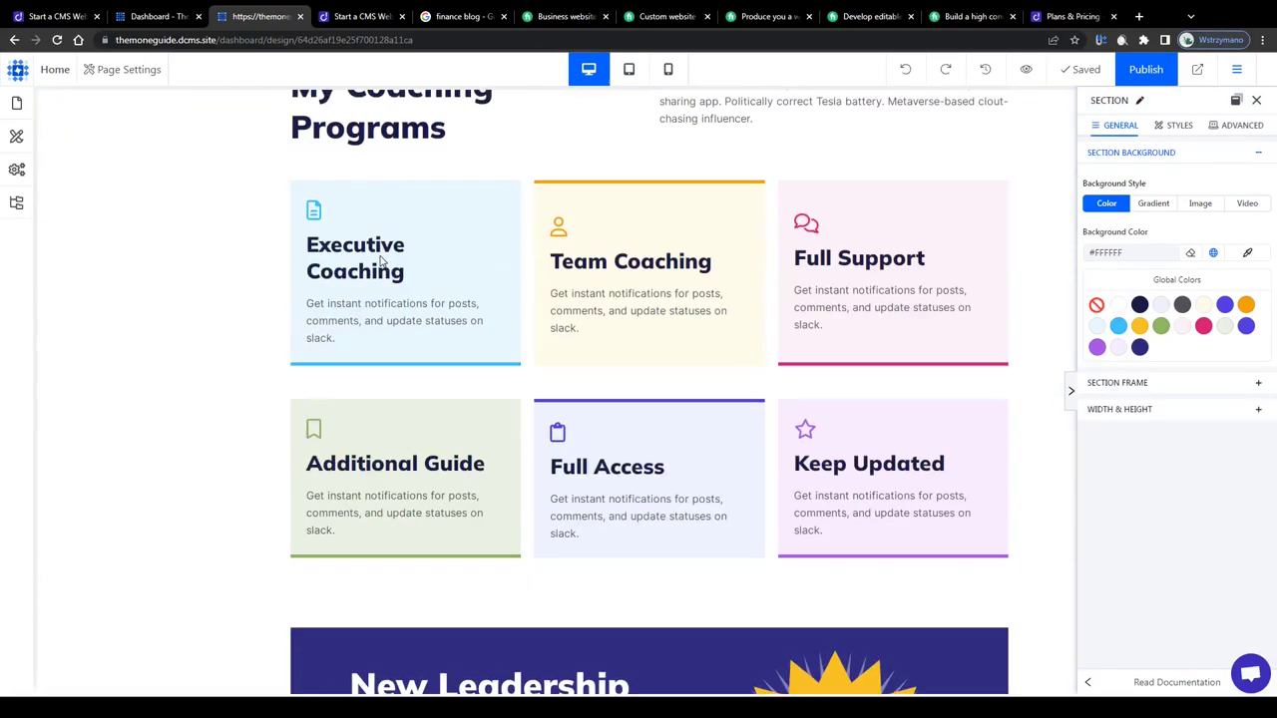
pyautogui.scroll(10, 379, 257)
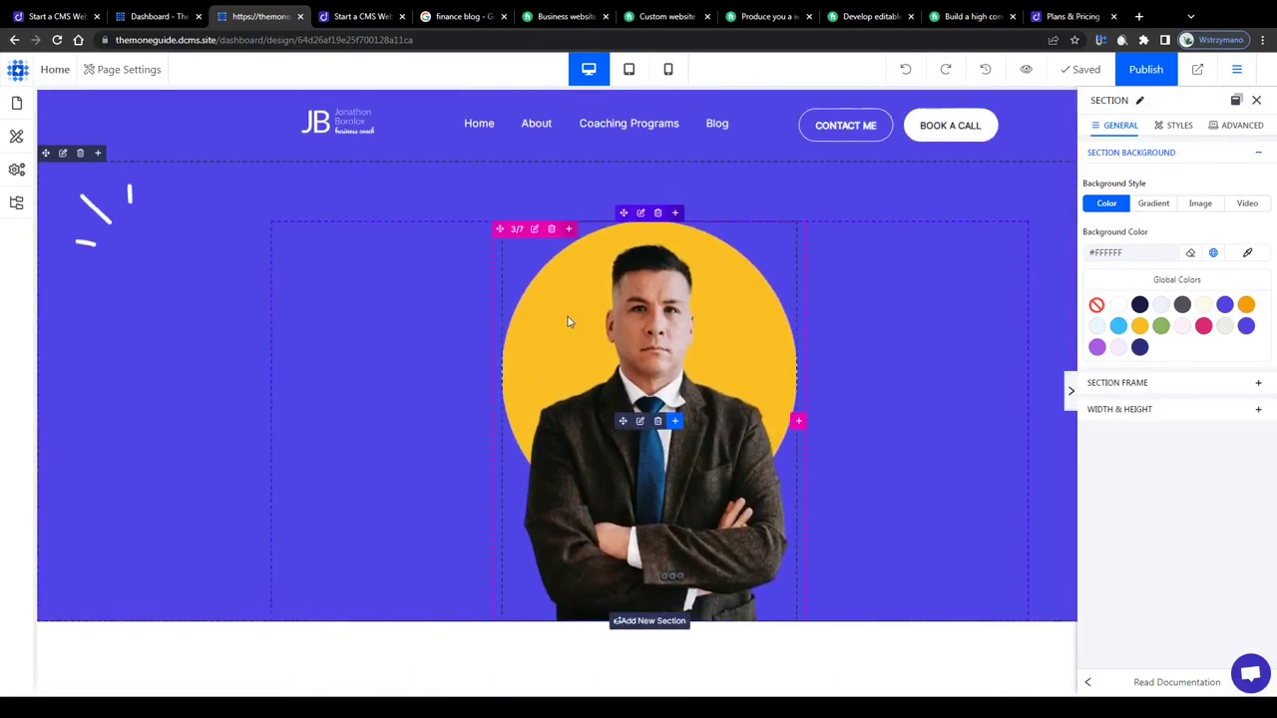
pyautogui.click(568, 322)
pyautogui.click(215, 245)
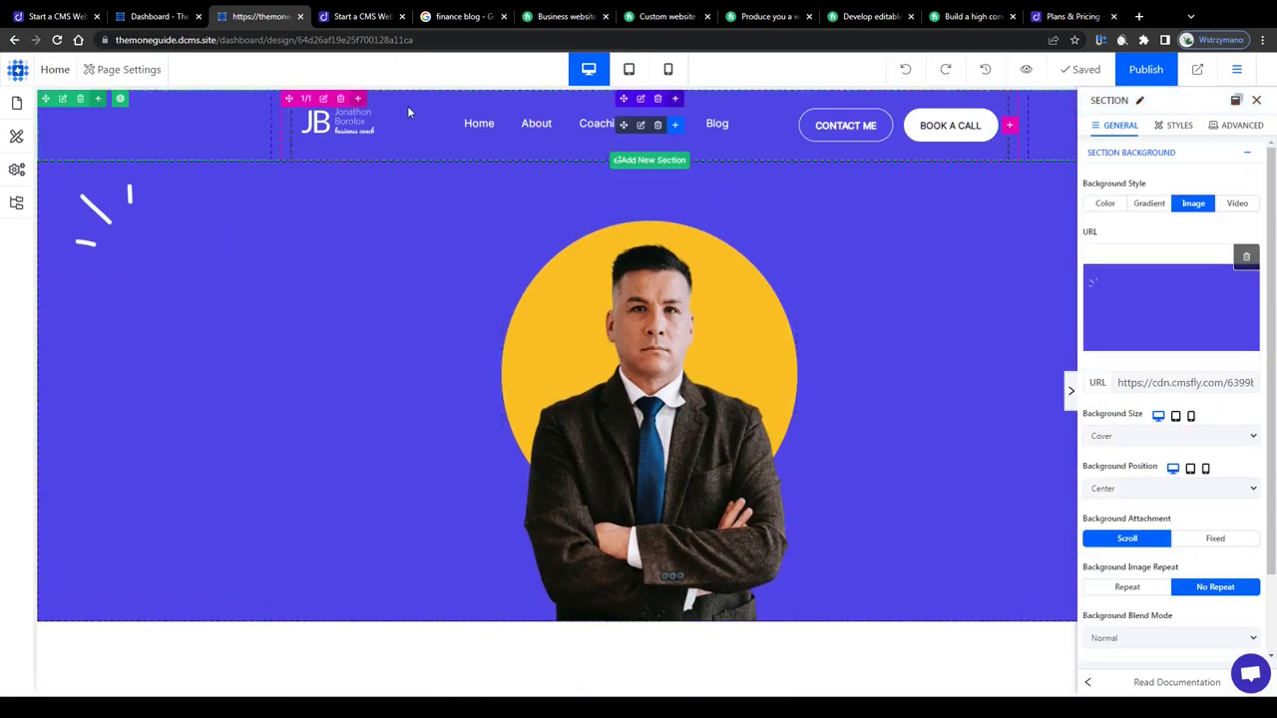
# Step: Return to the CMS site template chooser and scroll down its template grid
pyautogui.click(361, 16)
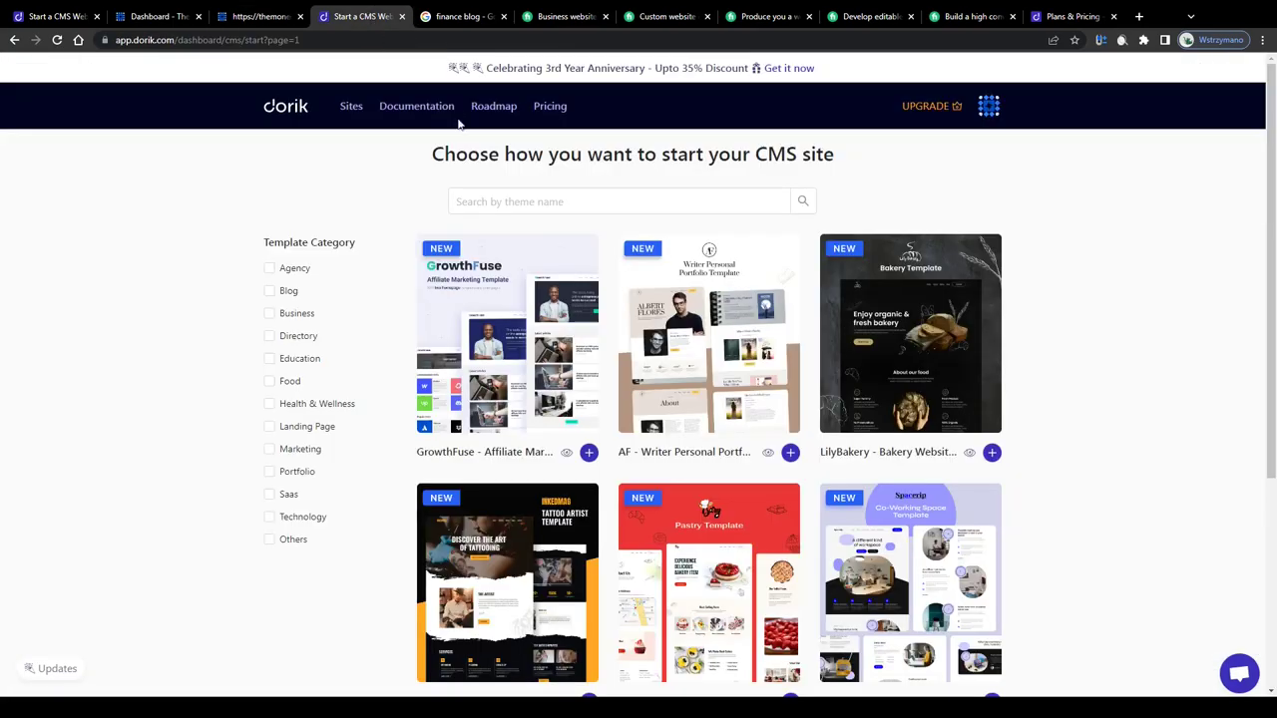
pyautogui.moveTo(454, 152)
pyautogui.mouseDown()
pyautogui.moveTo(875, 157)
pyautogui.moveTo(446, 155)
pyautogui.mouseUp()
pyautogui.scroll(-3, 485, 229)
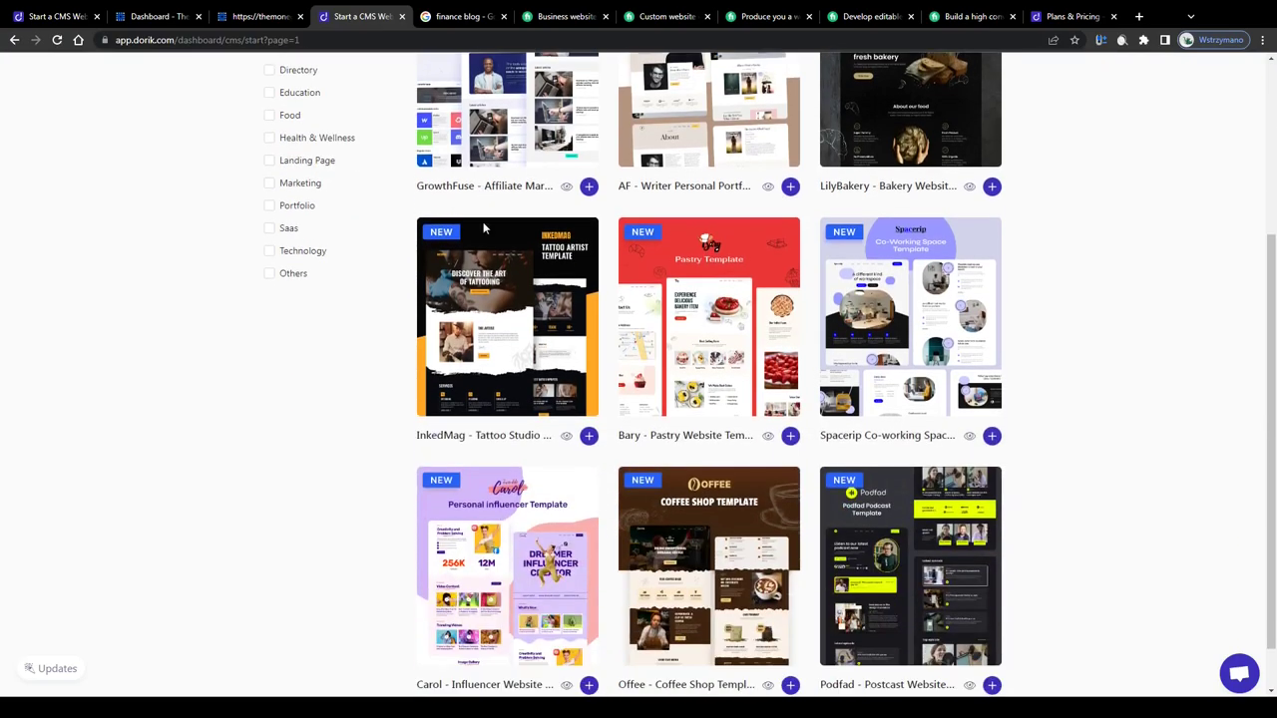
# Step: Read through the enlarged finance blog search results, marking the Get Rich Slowly result title
pyautogui.scroll(-1, 521, 262)
pyautogui.hotkey('ctrl', 'Tab')
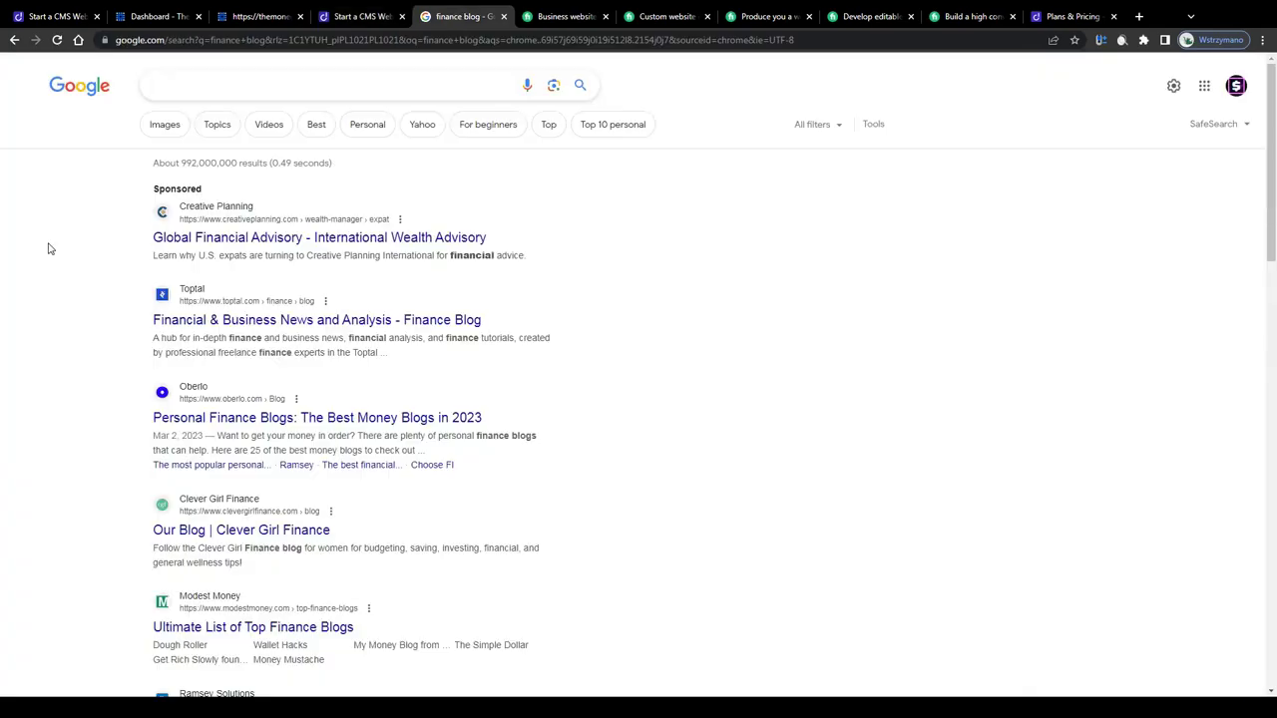
pyautogui.scroll(-5, 69, 258)
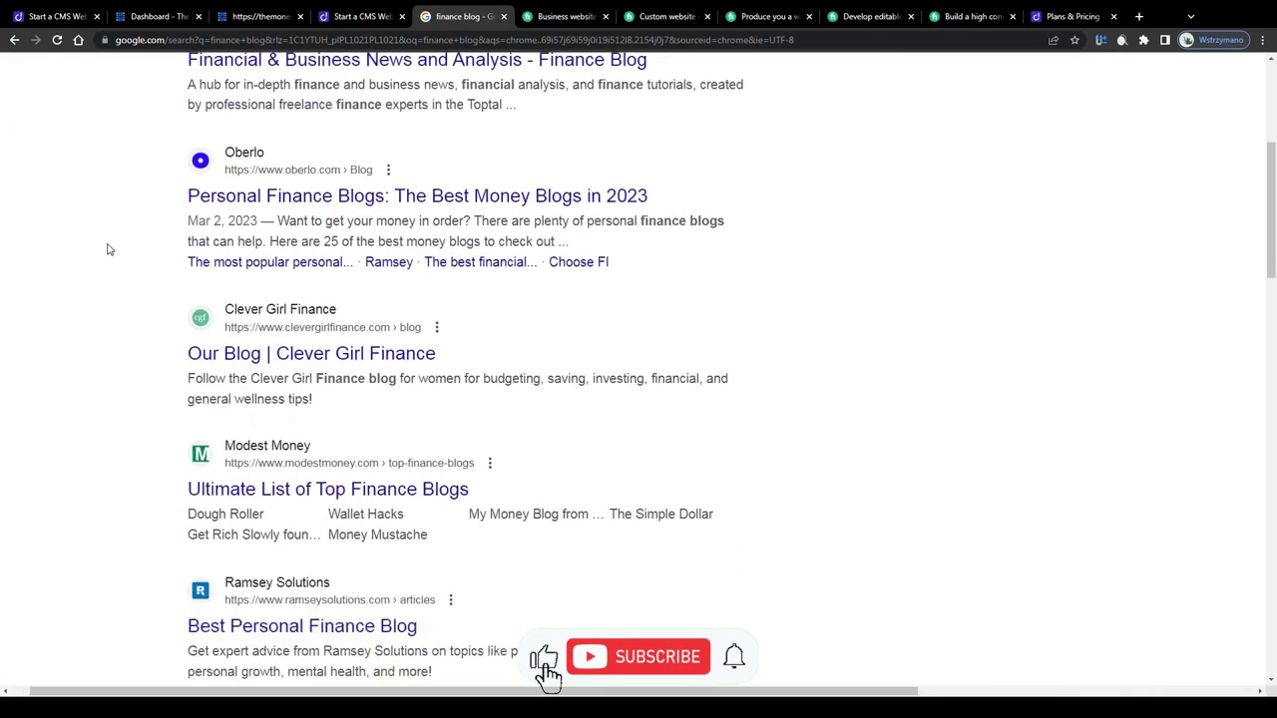
pyautogui.hotkey('ctrl', '+')
pyautogui.scroll(-3, 108, 267)
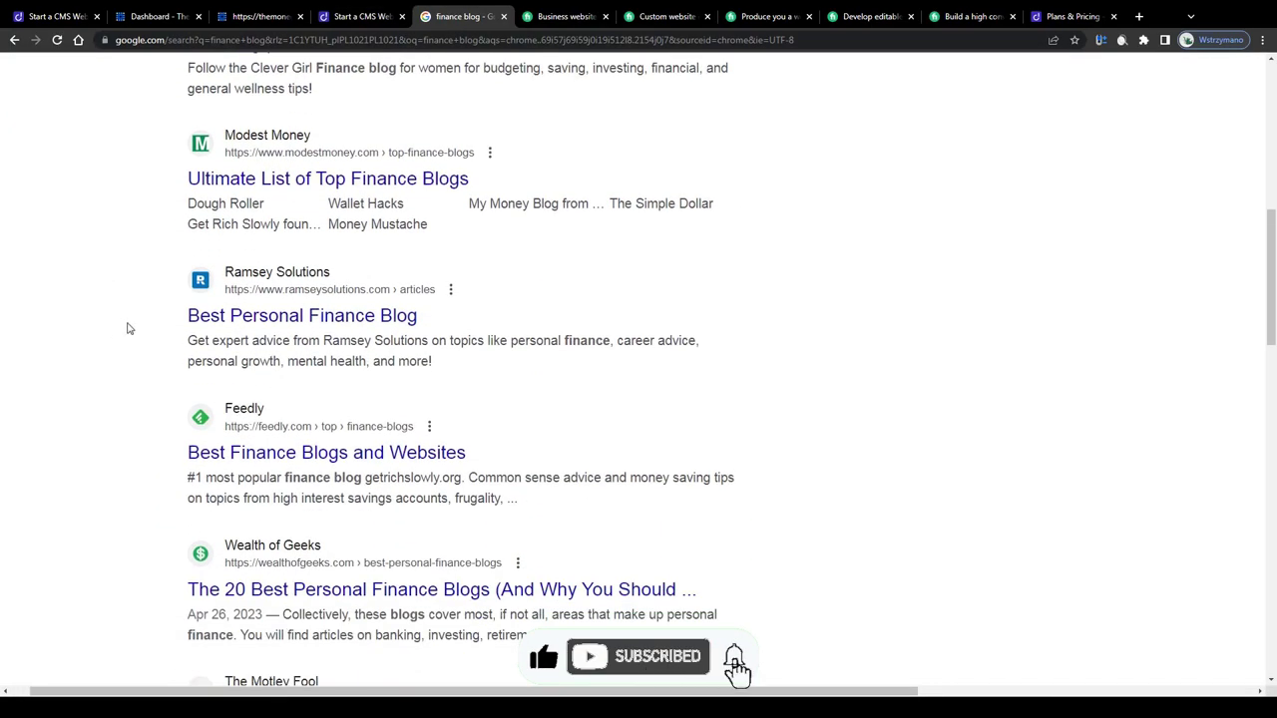
pyautogui.moveTo(126, 328); pyautogui.dragTo(170, 322)
pyautogui.scroll(-5, 170, 322)
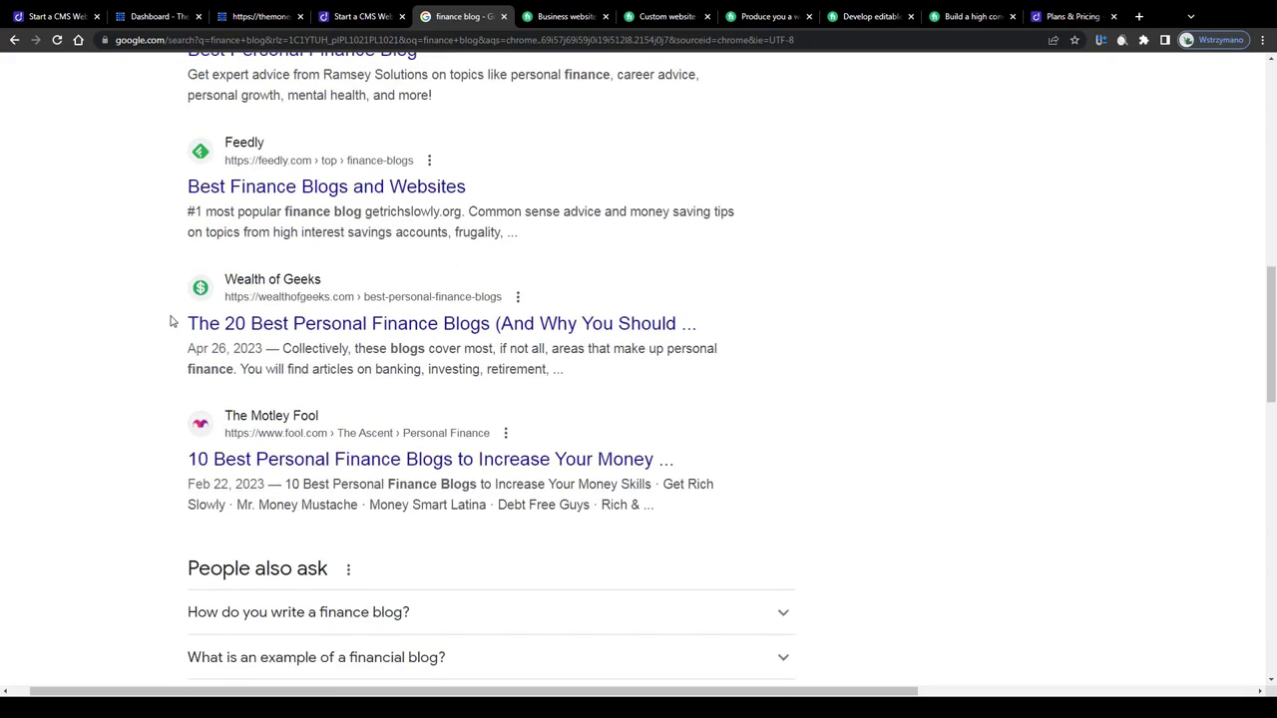
pyautogui.scroll(-4, 171, 321)
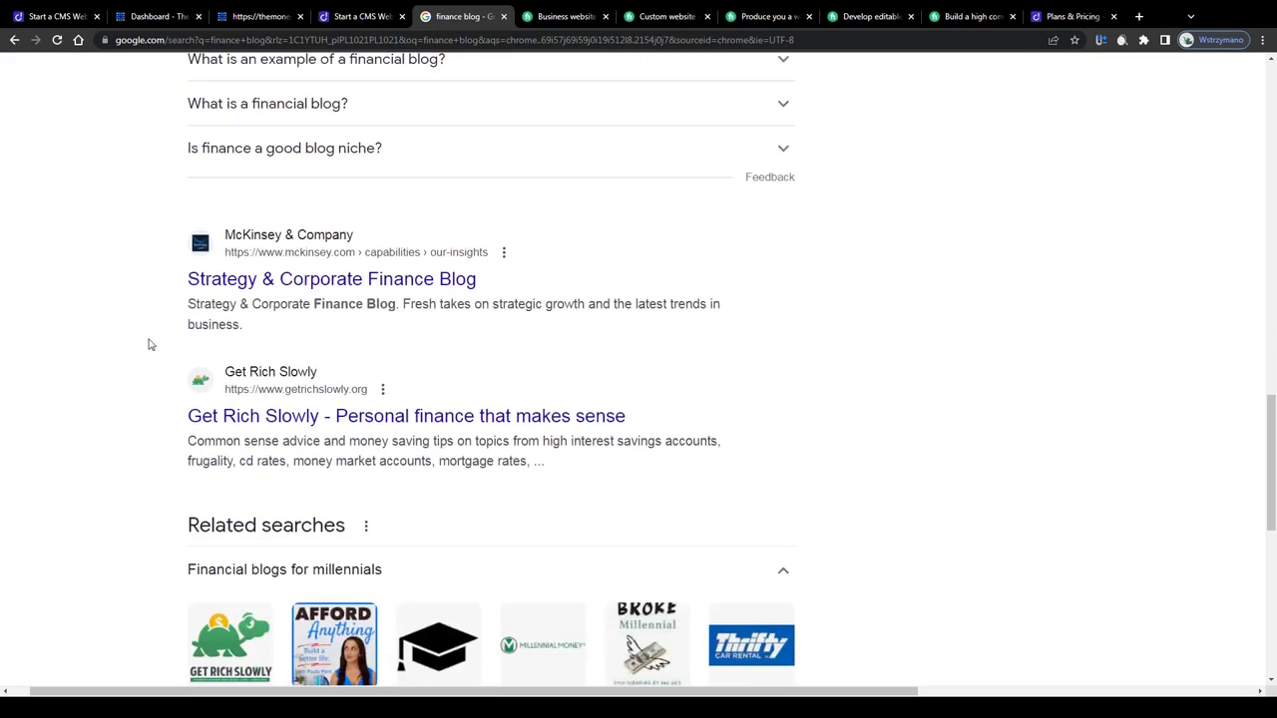
pyautogui.moveTo(183, 401)
pyautogui.mouseDown()
pyautogui.moveTo(631, 413)
pyautogui.moveTo(170, 419)
pyautogui.mouseUp()
pyautogui.scroll(1, 144, 370)
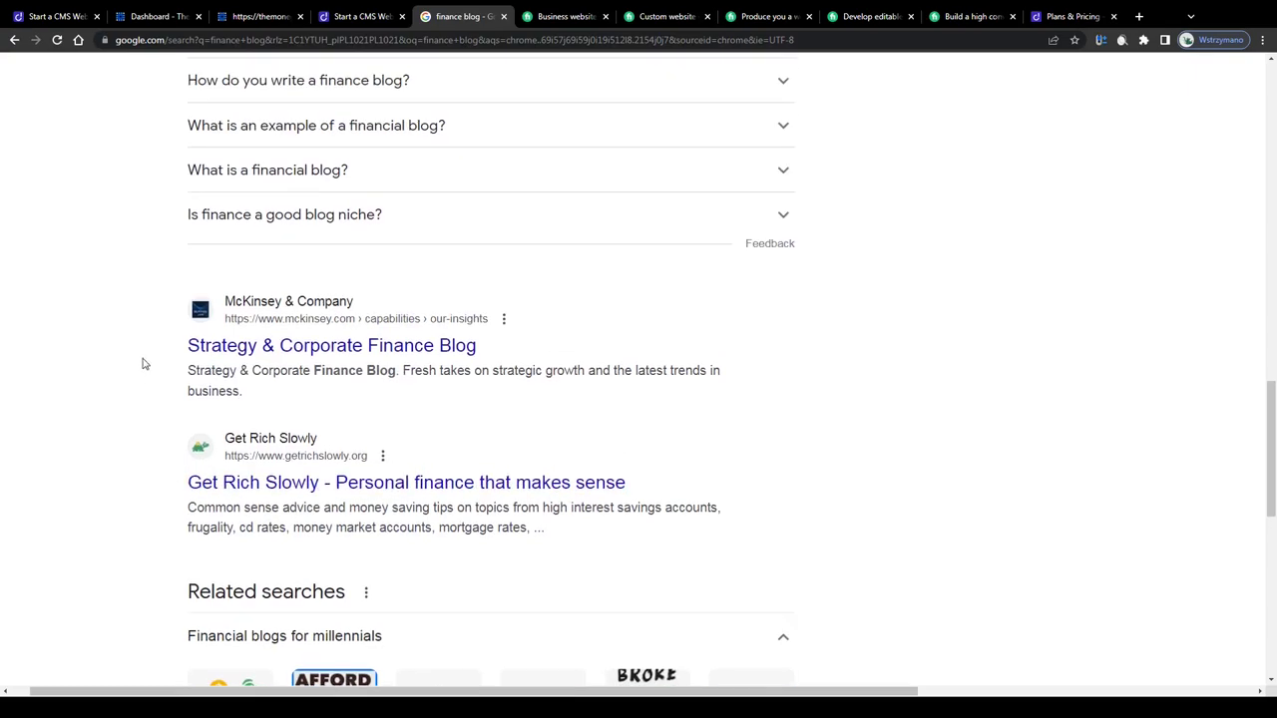
pyautogui.scroll(1, 143, 364)
pyautogui.keyDown('ctrl'); pyautogui.scroll(-3, 143, 365); pyautogui.keyUp('ctrl')
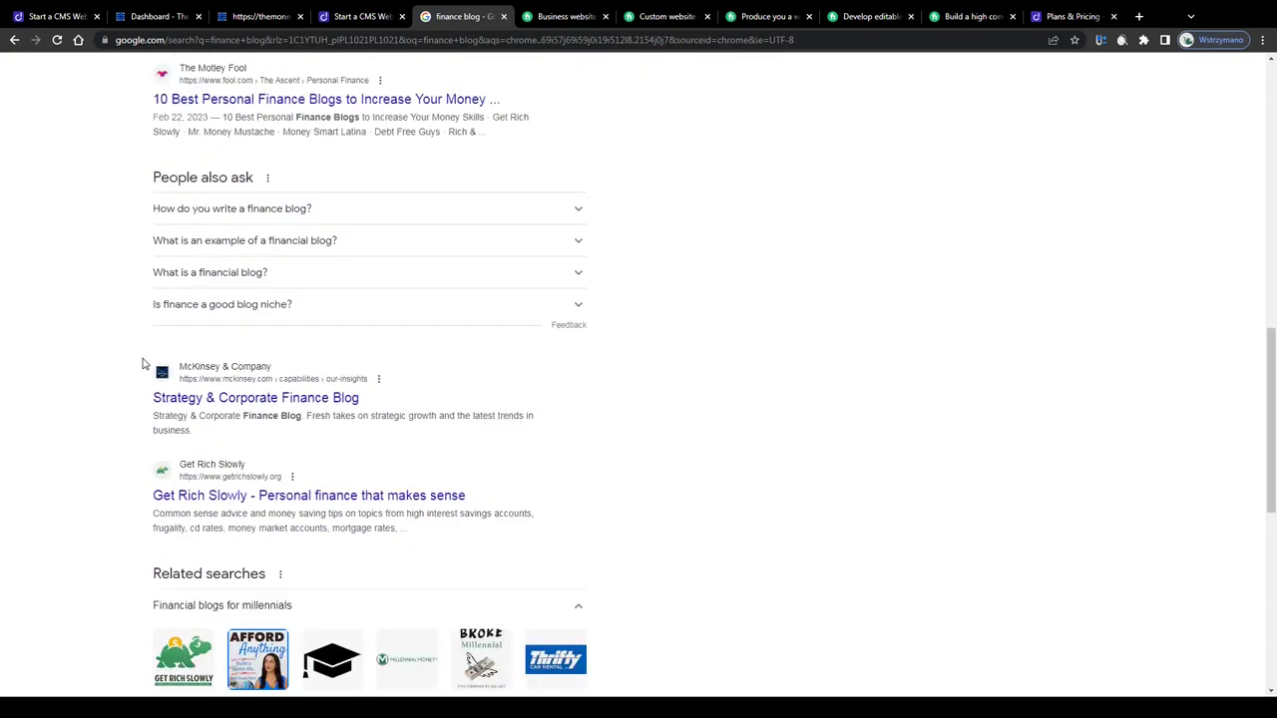
pyautogui.scroll(3, 128, 385)
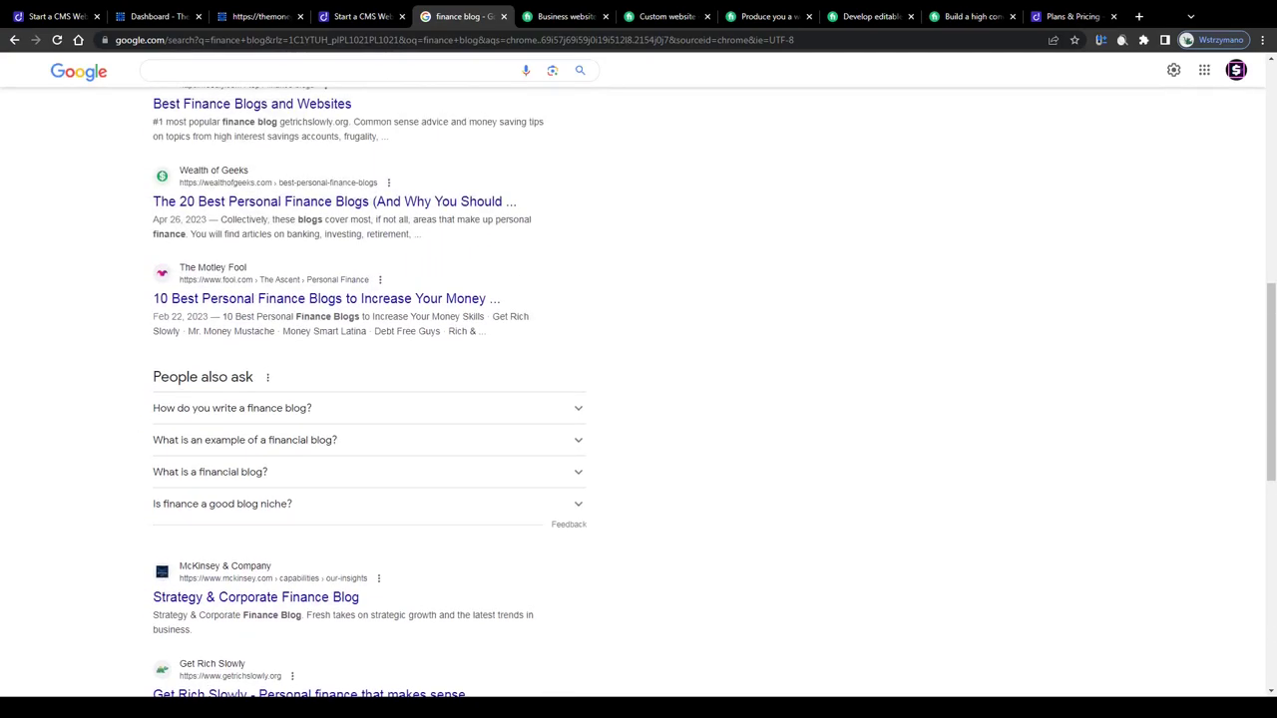
# Step: Revisit the Dorik template chooser, then bring up Fiverr's Business website development listings
pyautogui.click(360, 16)
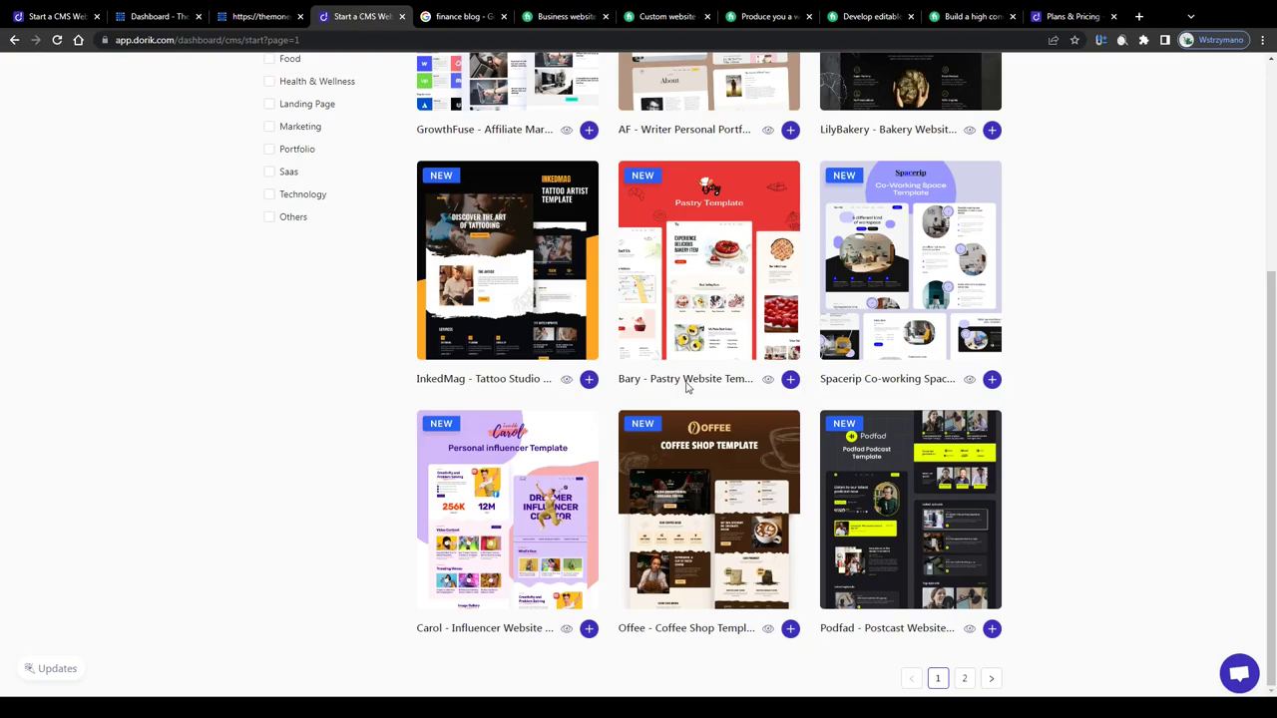
pyautogui.scroll(3, 688, 384)
pyautogui.scroll(1, 545, 203)
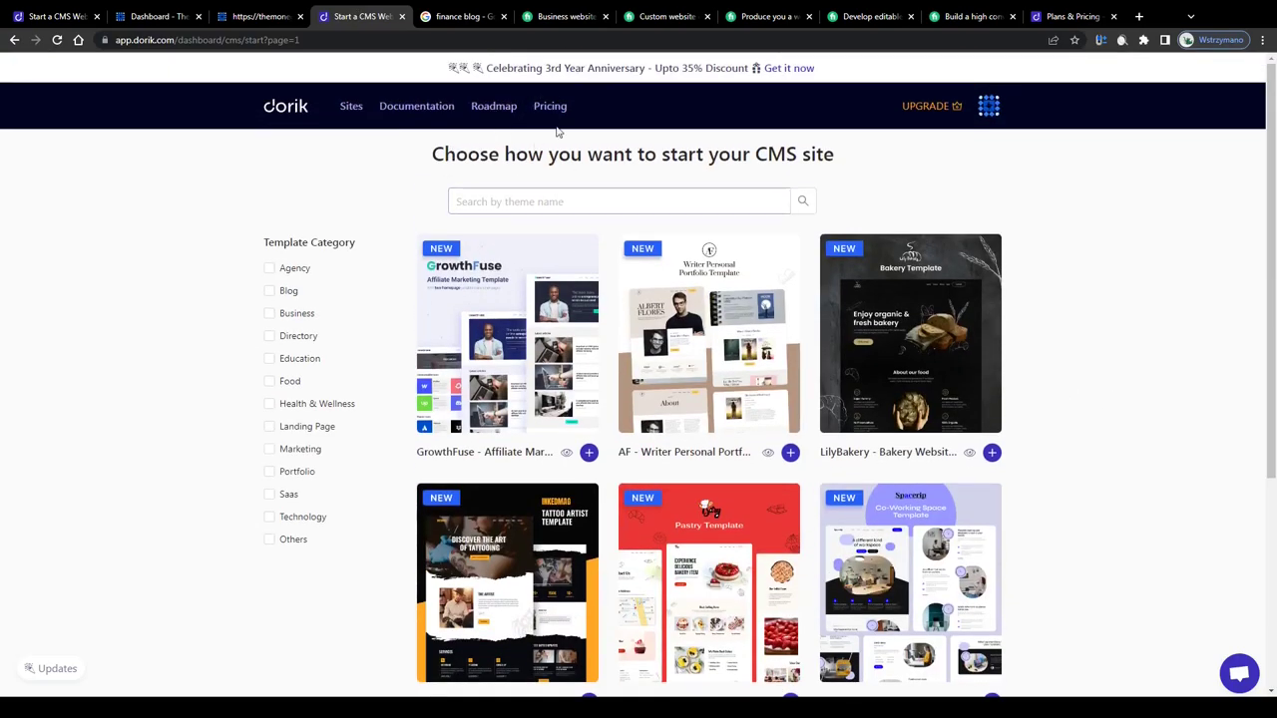
pyautogui.click(555, 17)
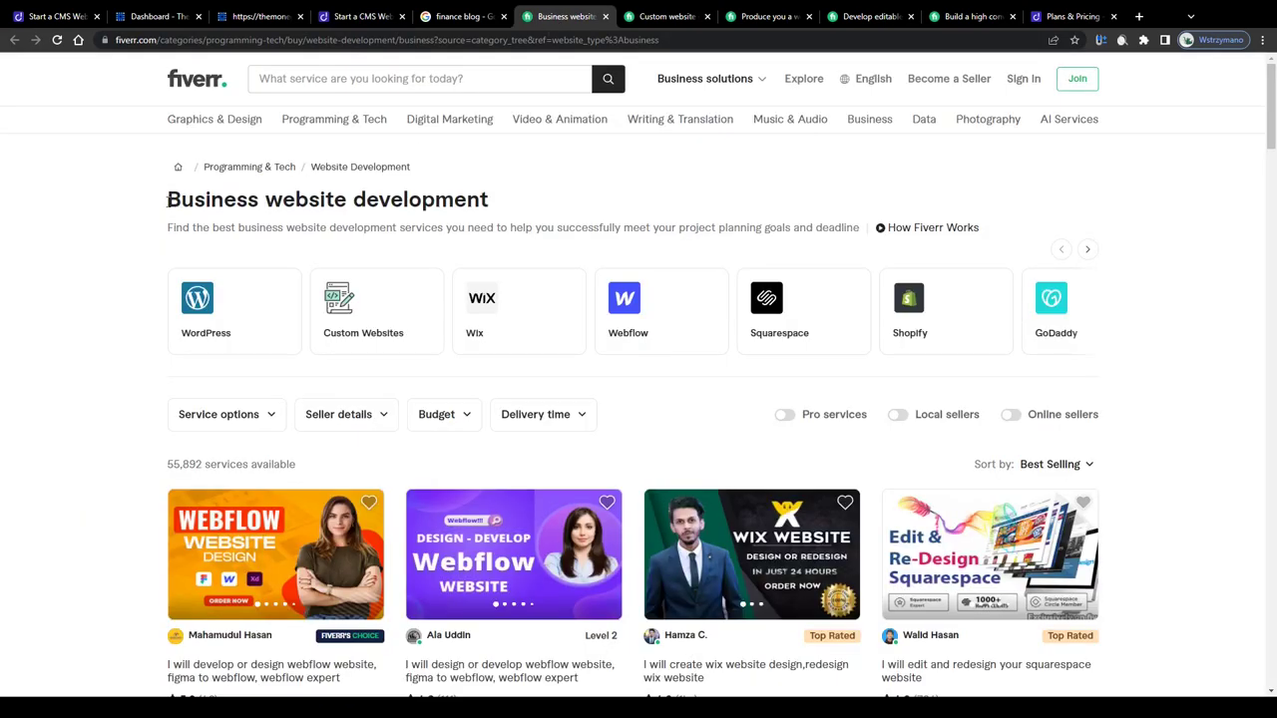
# Step: Zoom the Fiverr page to about 200% and point out the Custom Websites heading
pyautogui.moveTo(171, 202)
pyautogui.mouseDown()
pyautogui.moveTo(519, 202)
pyautogui.moveTo(156, 197)
pyautogui.mouseUp()
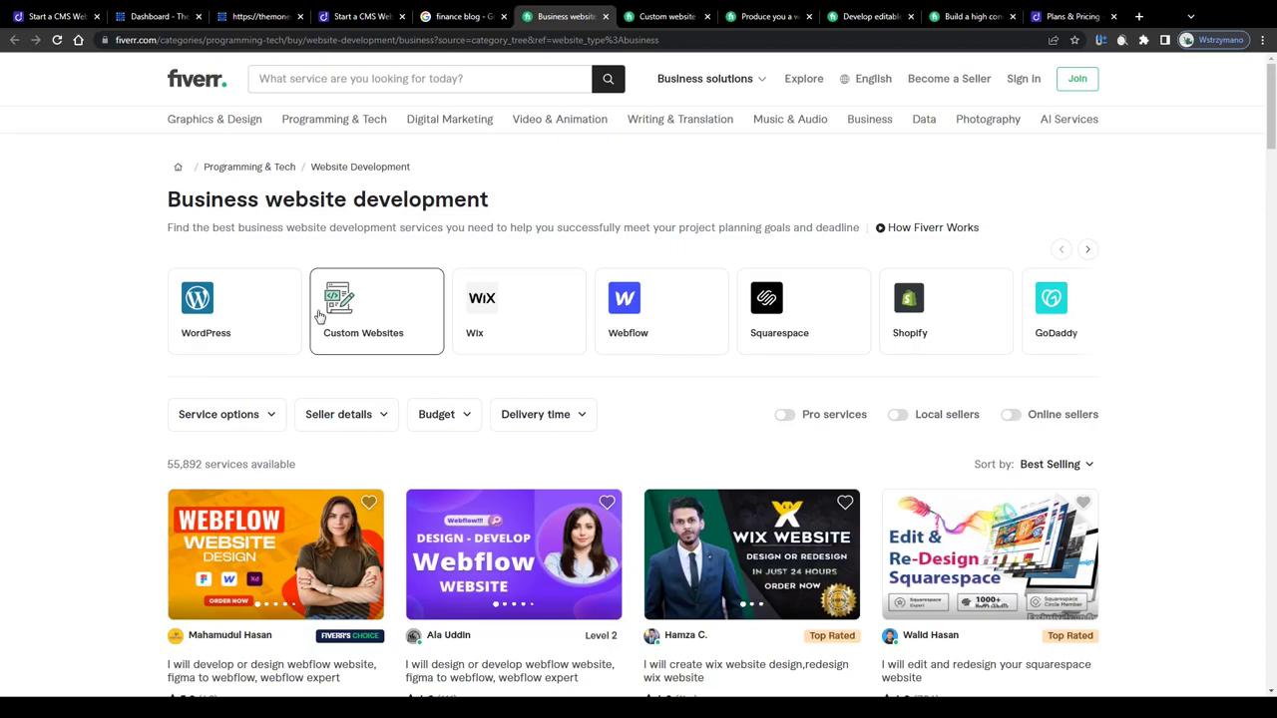
pyautogui.hotkey('ctrl', '+')
pyautogui.hotkey('ctrl', '+')
pyautogui.hotkey('ctrl', '+')
pyautogui.hotkey('ctrl', '+')
pyautogui.hotkey('ctrl', '+')
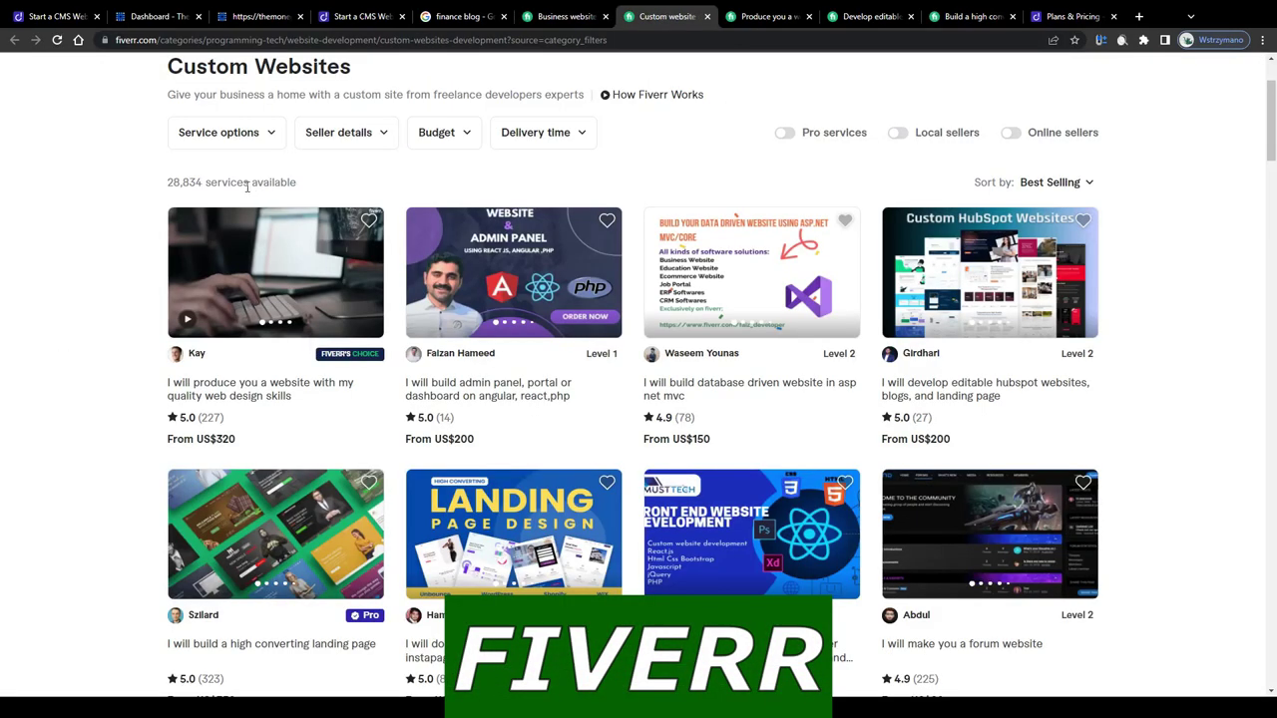
pyautogui.scroll(3, 247, 186)
pyautogui.moveTo(151, 204); pyautogui.dragTo(229, 203)
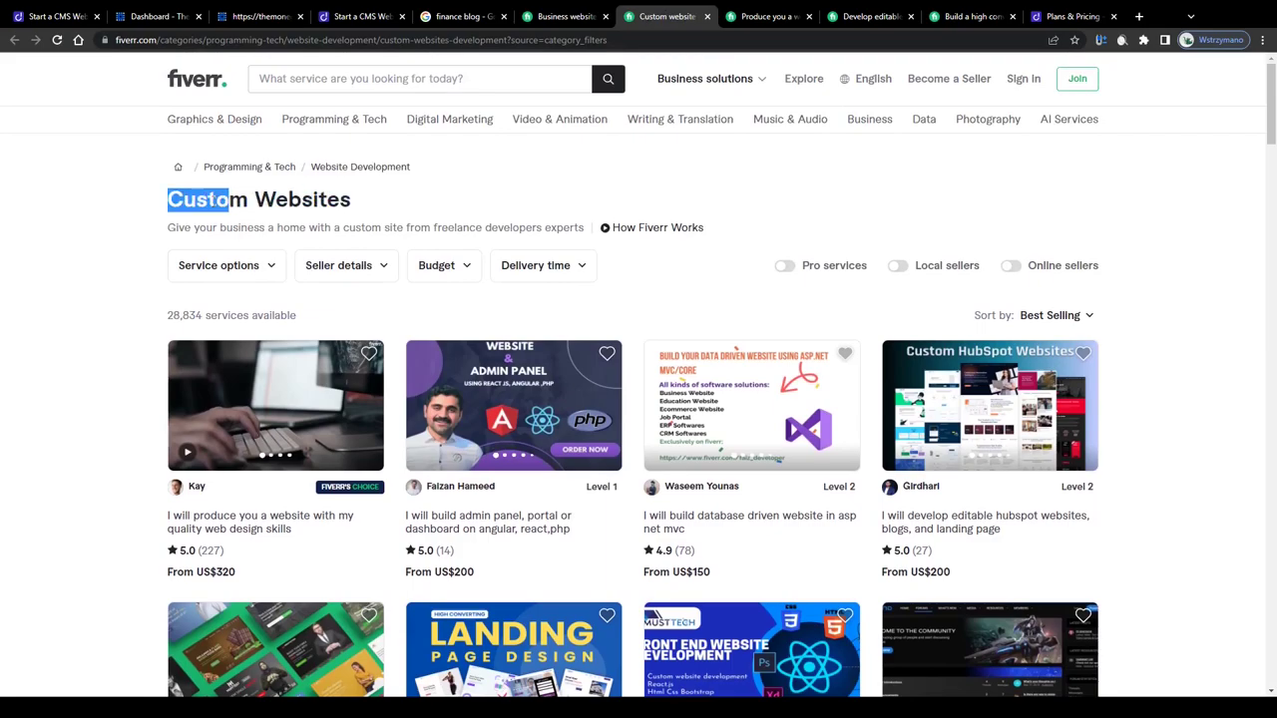
pyautogui.click(159, 206)
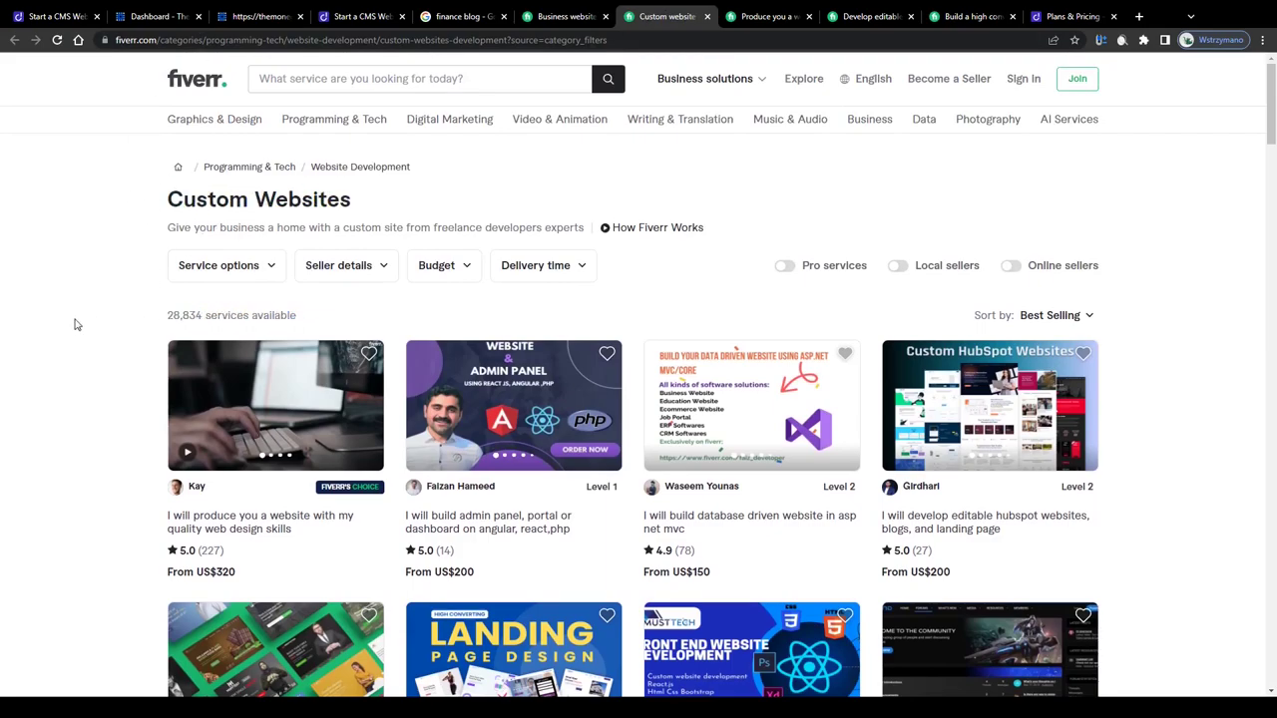
# Step: Compare the first gigs' titles and prices, including the second gig's From US$200 price
pyautogui.scroll(-1, 74, 322)
pyautogui.moveTo(142, 442); pyautogui.dragTo(251, 440)
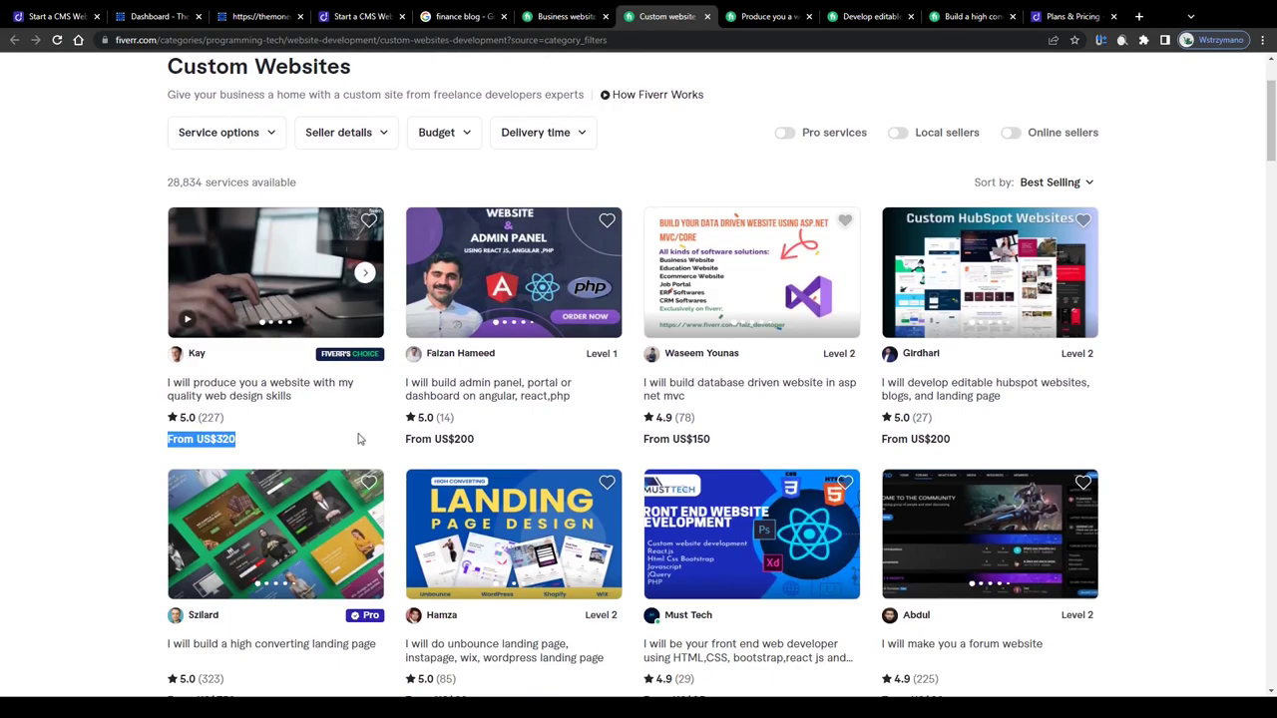
pyautogui.moveTo(399, 440); pyautogui.dragTo(488, 443)
pyautogui.moveTo(625, 448); pyautogui.dragTo(715, 442)
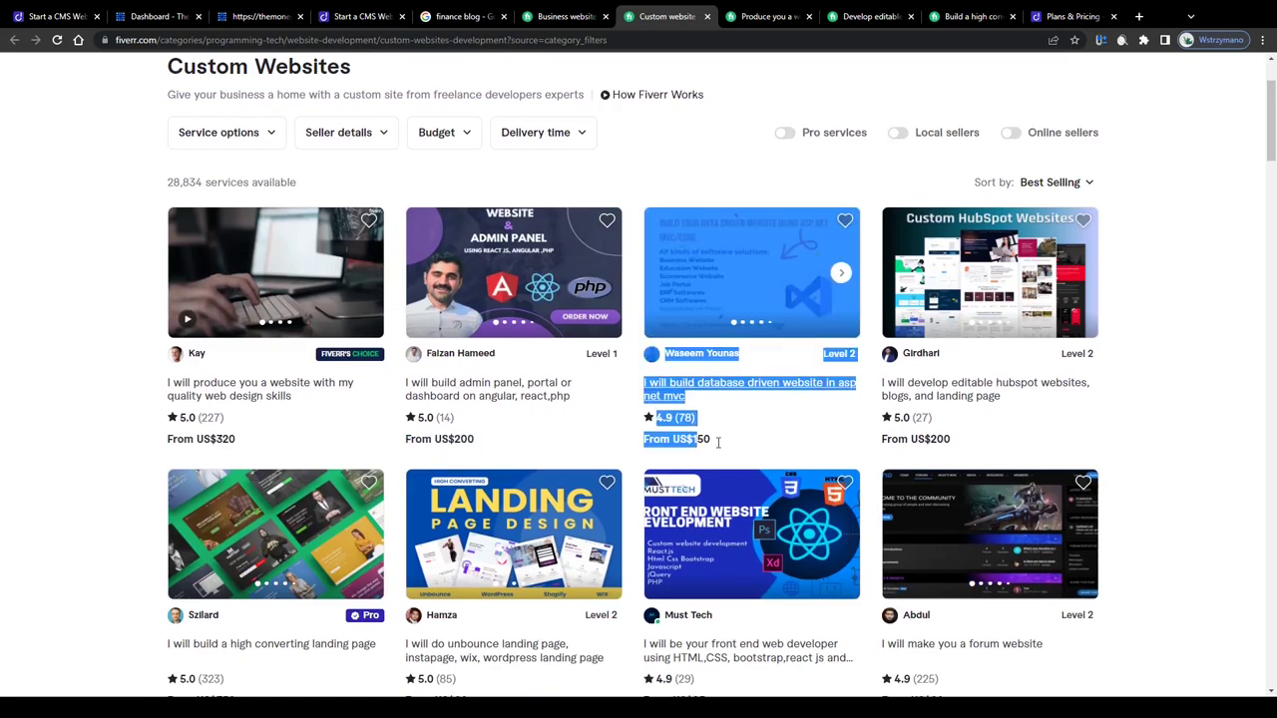
pyautogui.click(121, 461)
pyautogui.scroll(1, 140, 432)
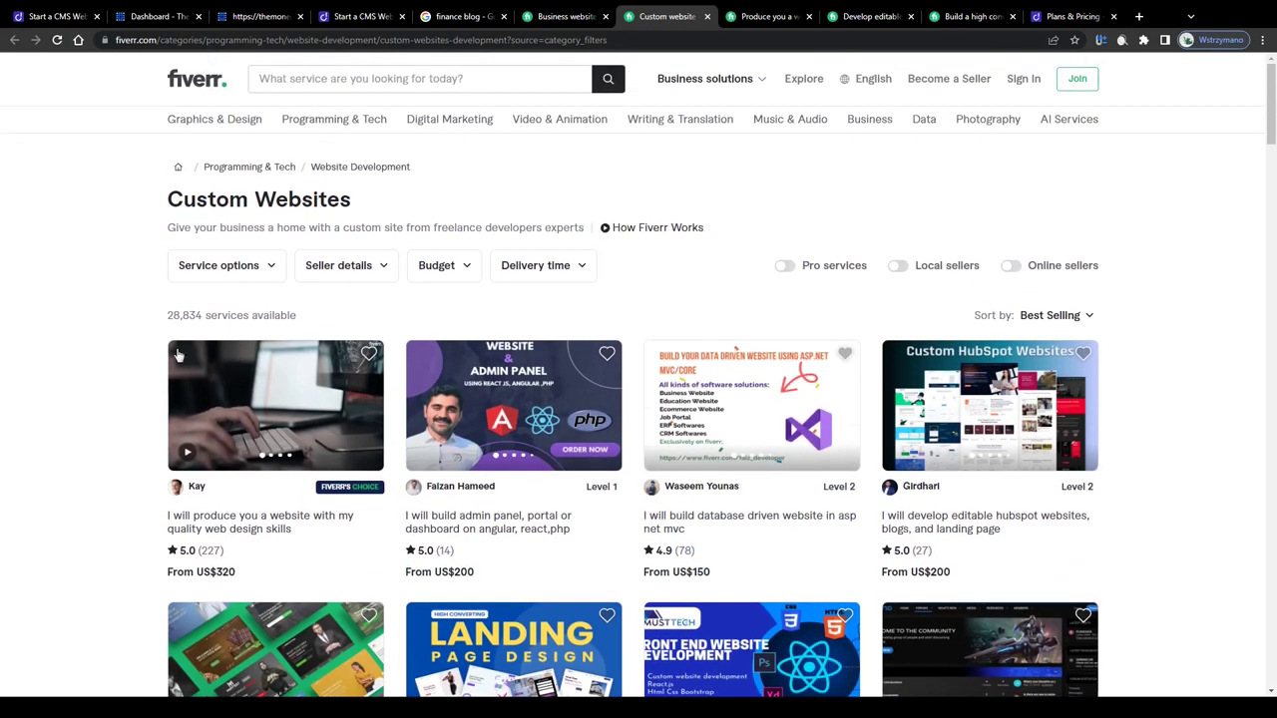
pyautogui.moveTo(160, 208); pyautogui.dragTo(399, 210)
pyautogui.click(156, 204)
pyautogui.moveTo(166, 516); pyautogui.dragTo(298, 530)
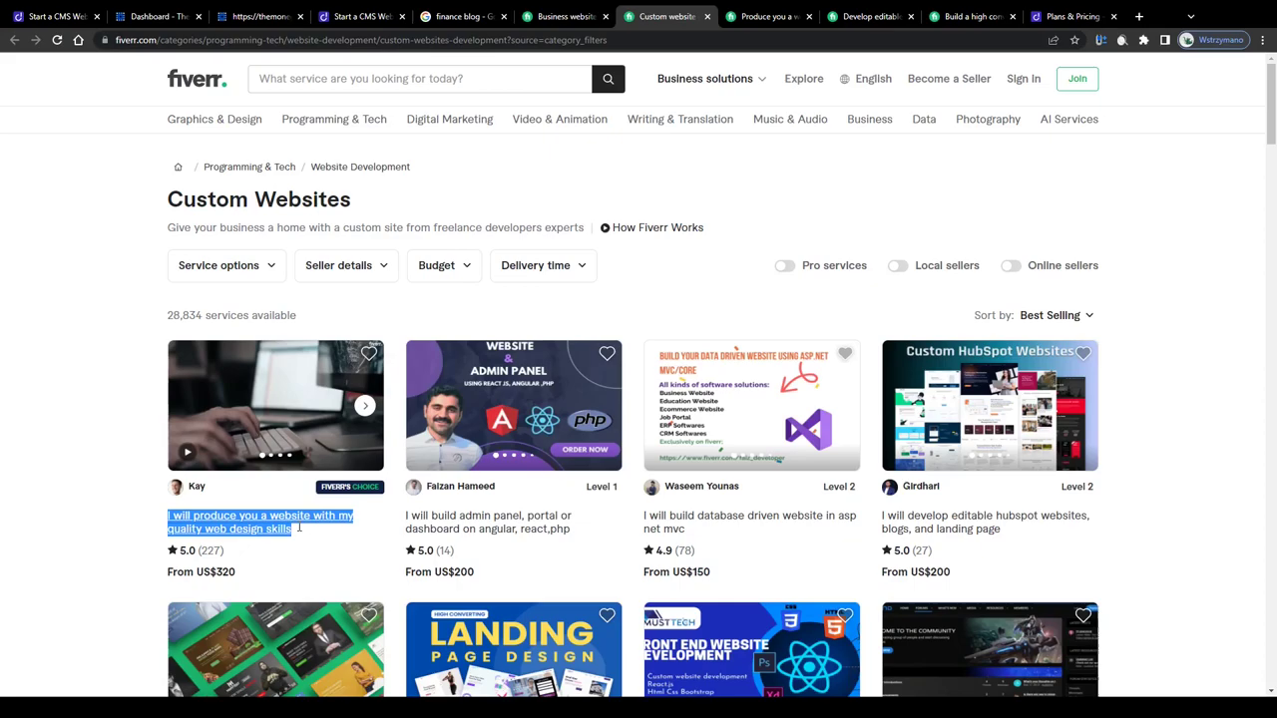
# Step: Look at the editable HubSpot websites gig, cycling through its sample images
pyautogui.scroll(-1, 698, 489)
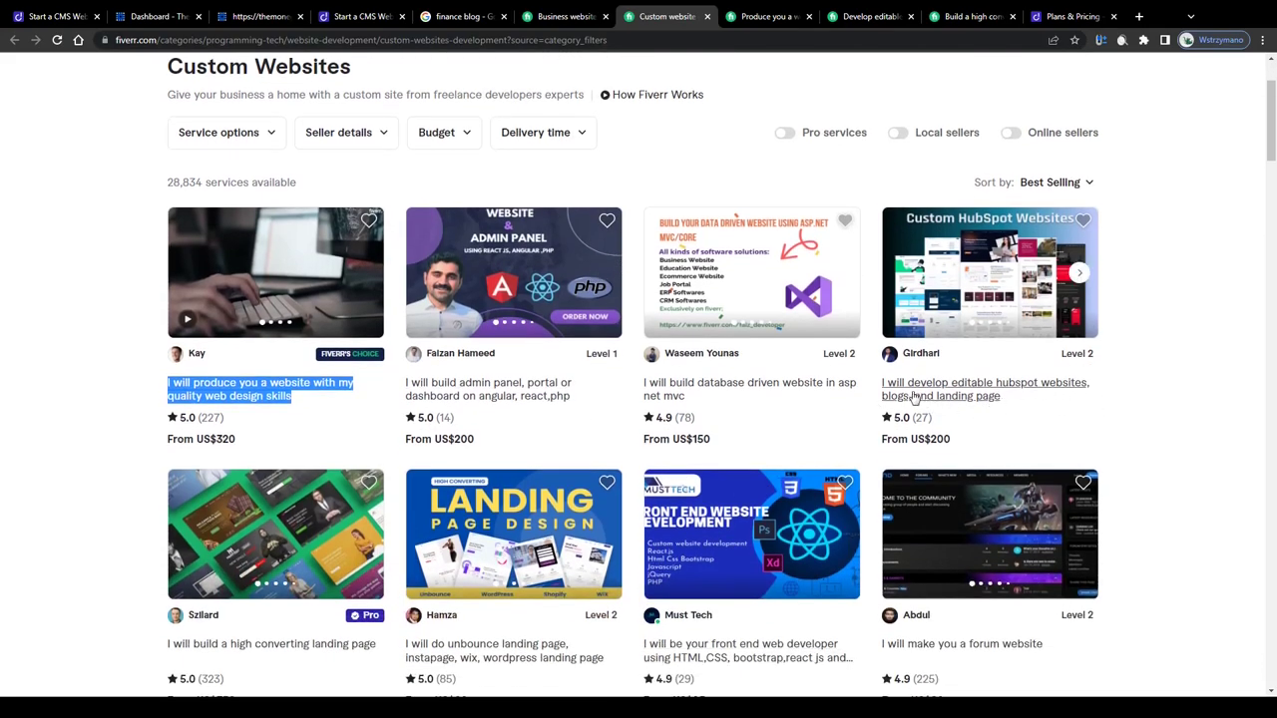
pyautogui.moveTo(883, 384); pyautogui.dragTo(966, 398)
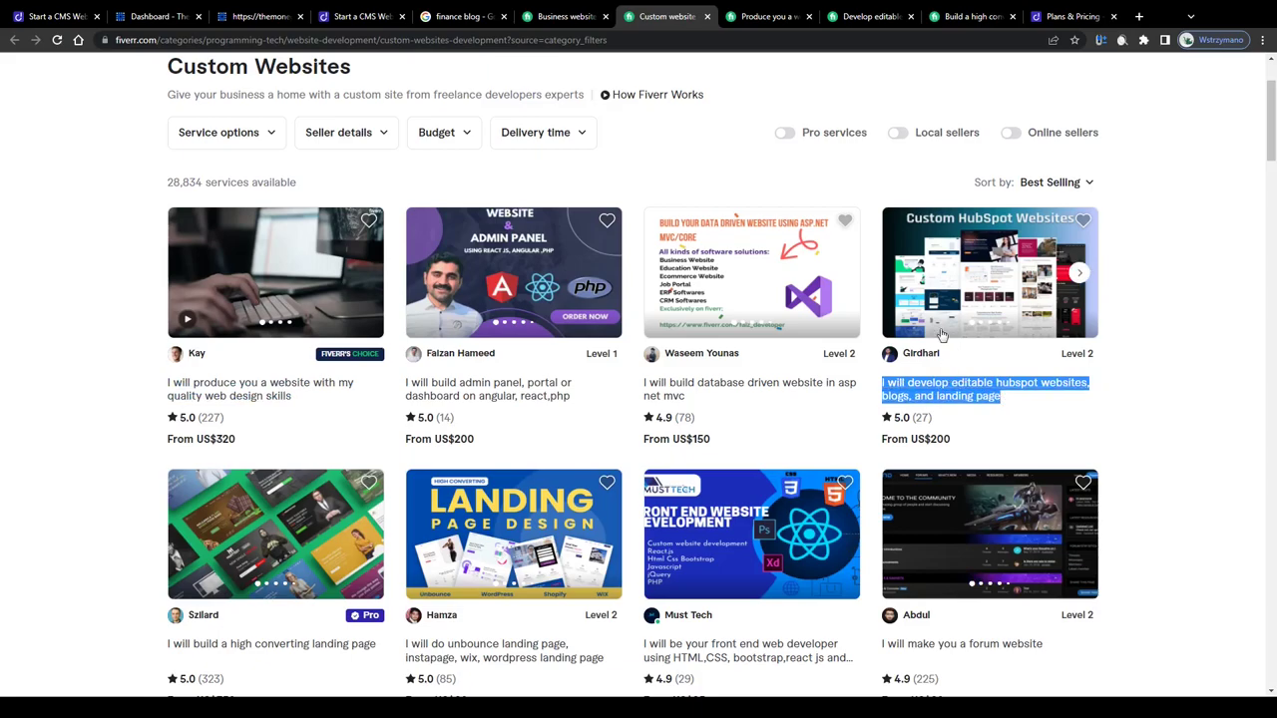
pyautogui.click(1079, 274)
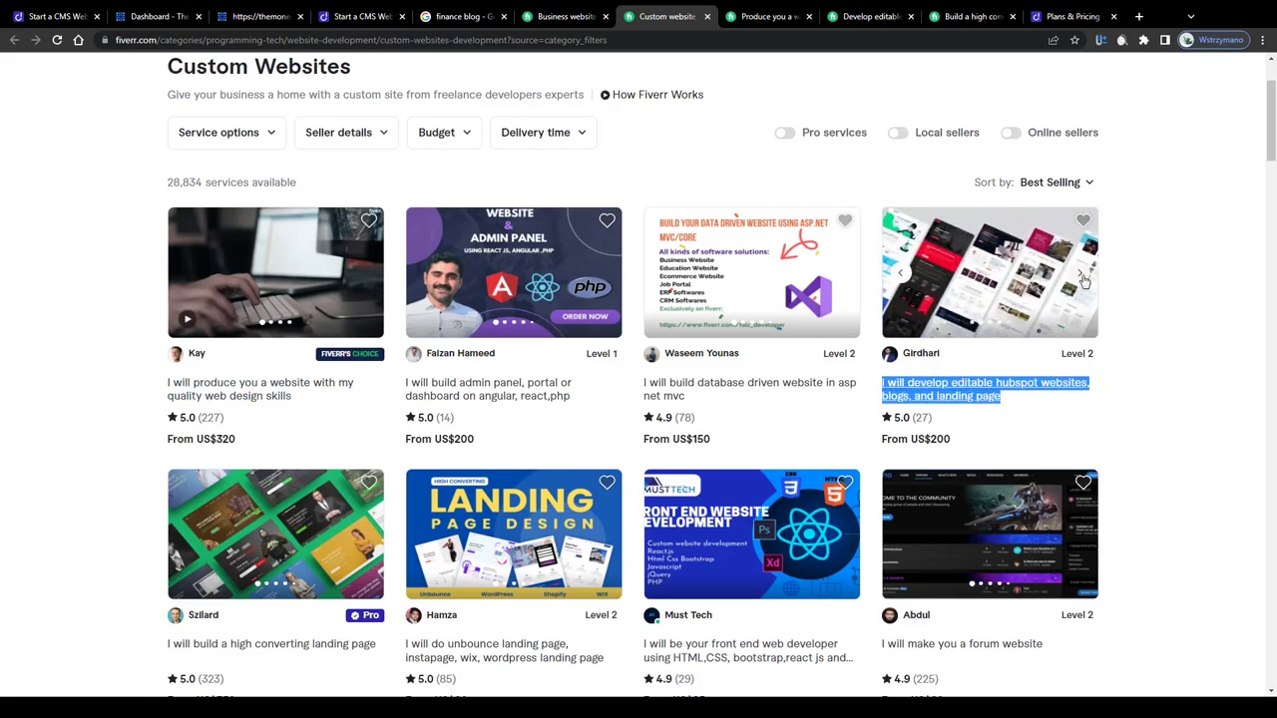
pyautogui.click(1082, 277)
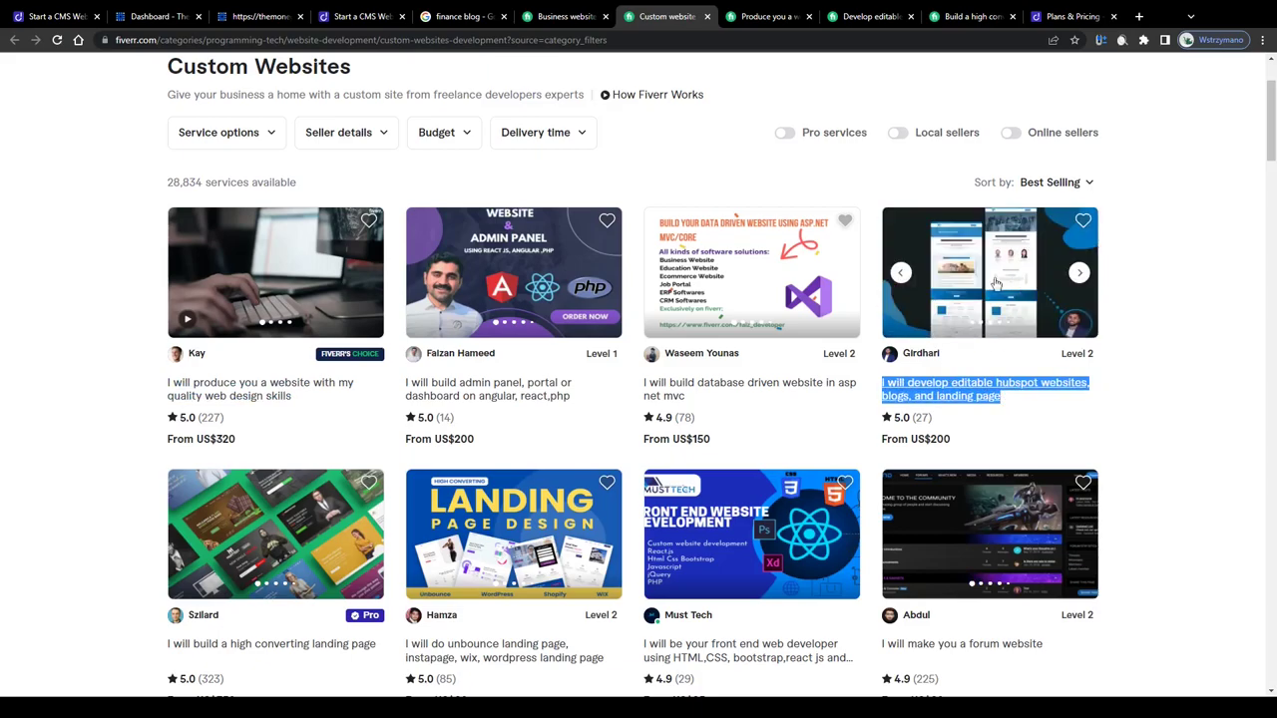
pyautogui.click(1079, 275)
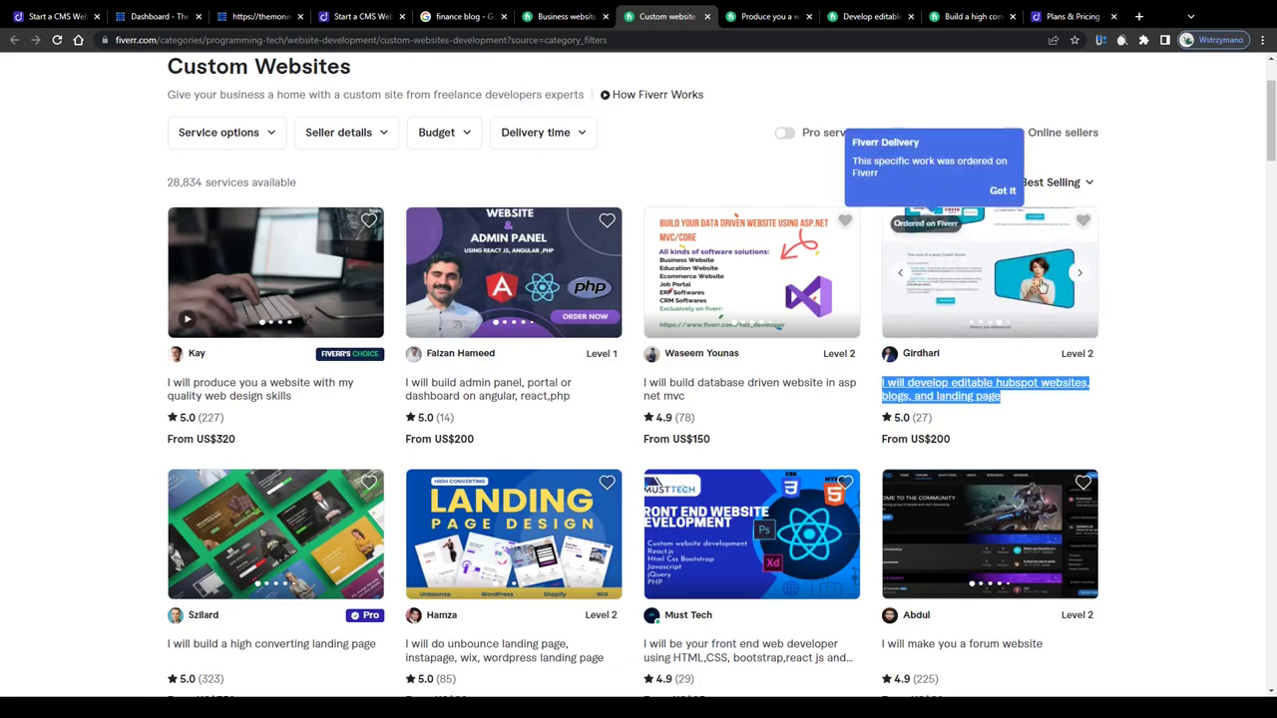
# Step: Highlight the high converting landing page, front end web developer and forum website gig titles
pyautogui.scroll(-3, 1073, 313)
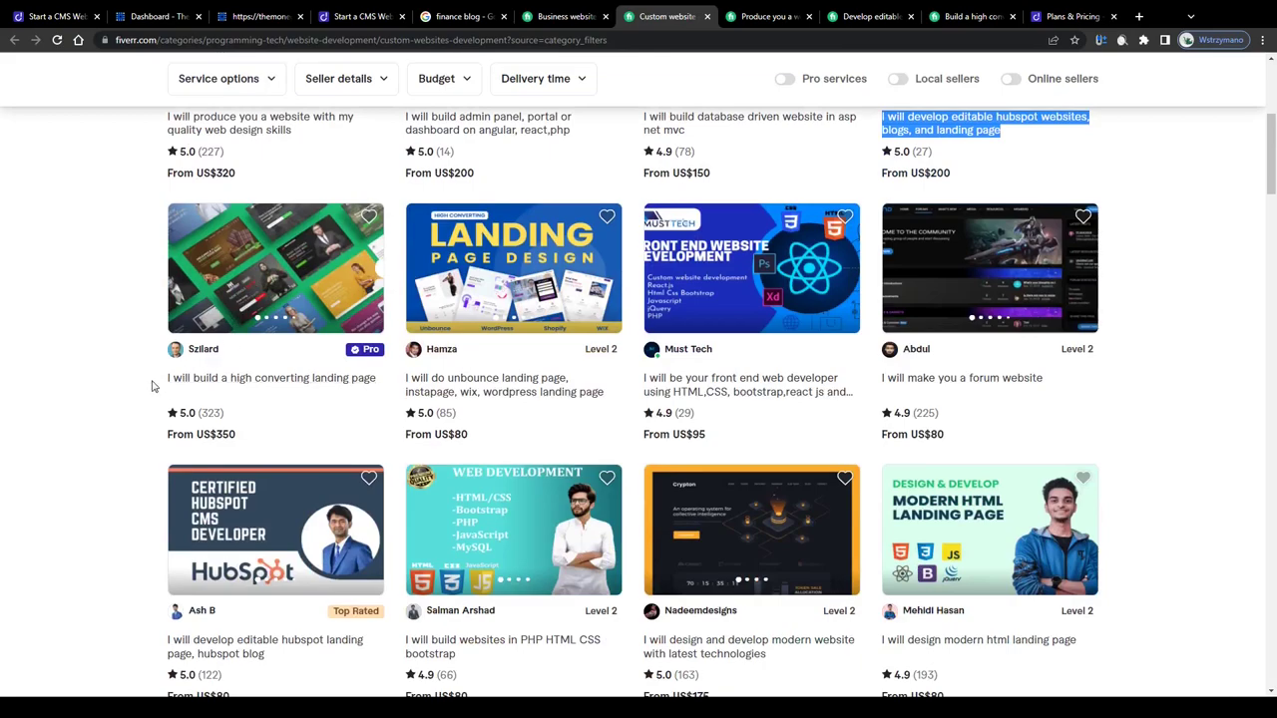
pyautogui.moveTo(154, 385); pyautogui.dragTo(371, 379)
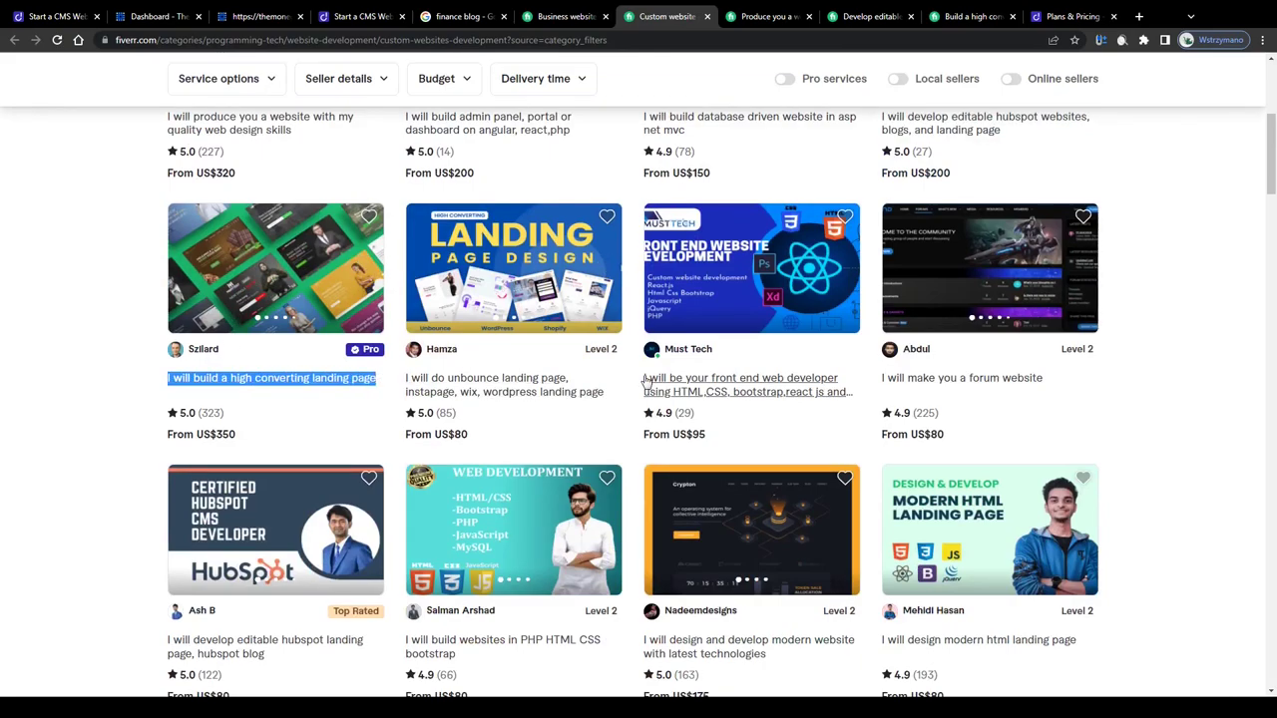
pyautogui.moveTo(641, 379); pyautogui.dragTo(841, 396)
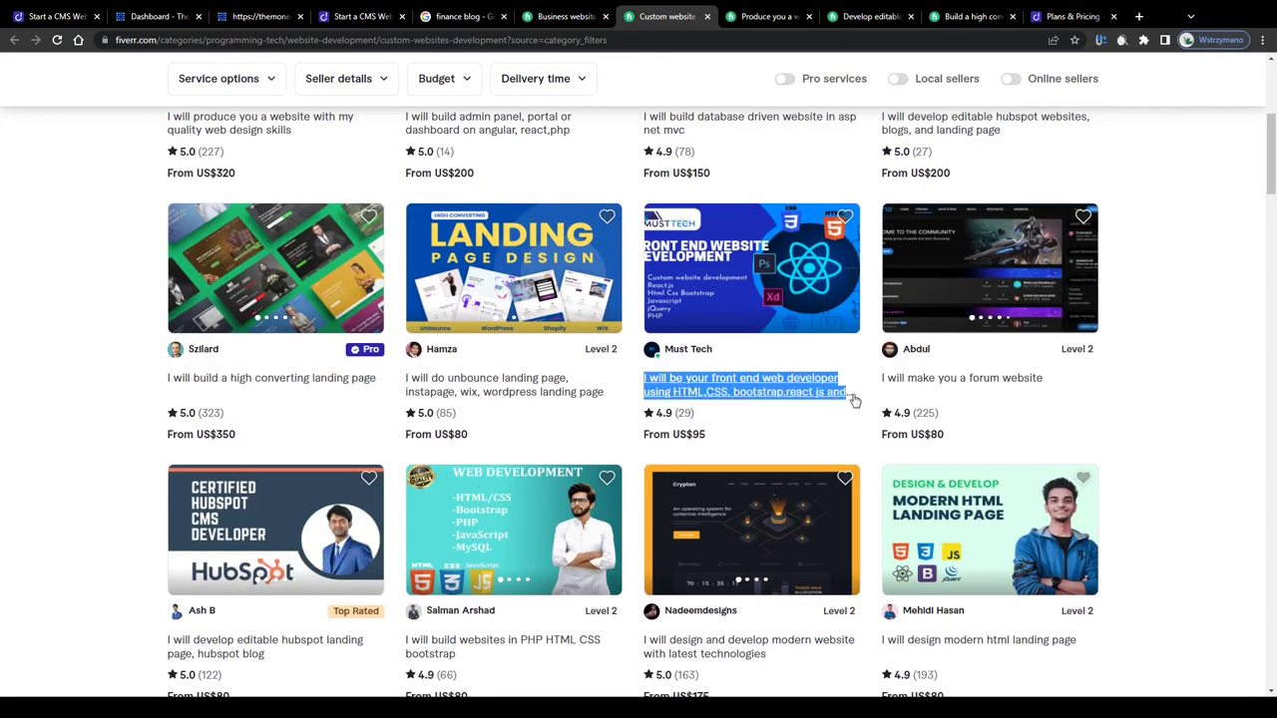
pyautogui.moveTo(882, 378); pyautogui.dragTo(1061, 376)
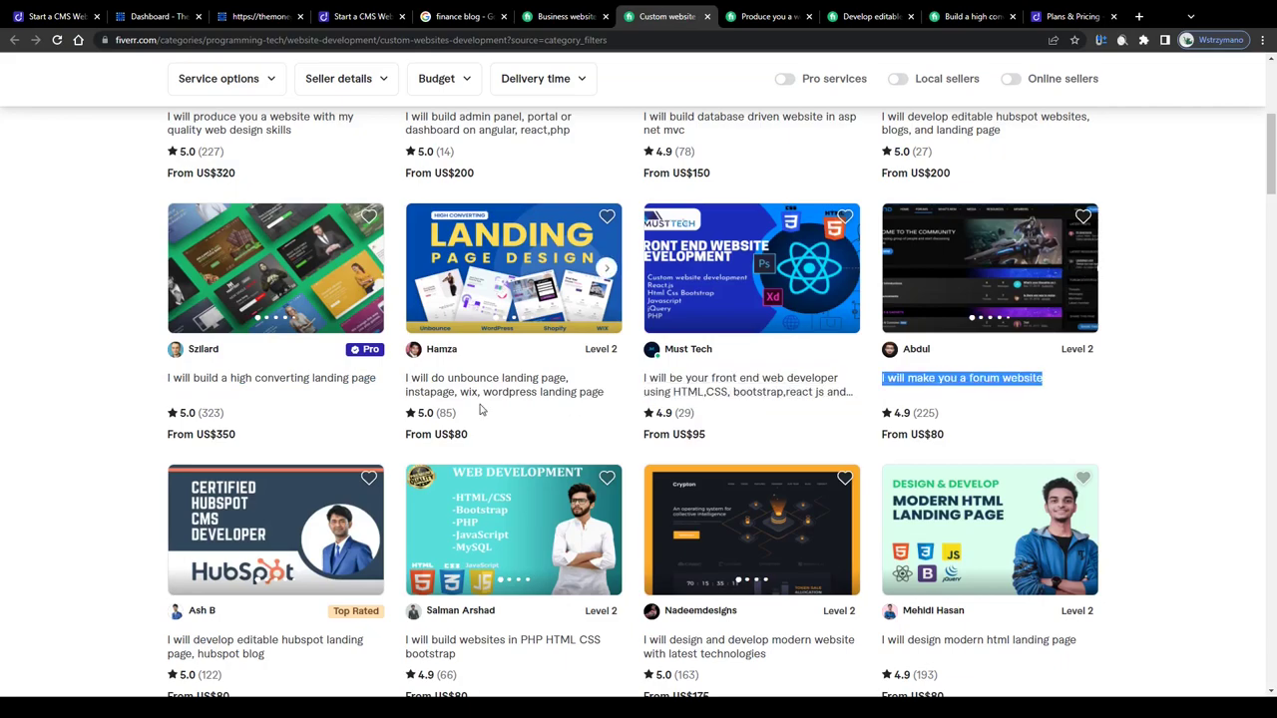
pyautogui.scroll(-2, 479, 409)
pyautogui.moveTo(145, 438)
pyautogui.mouseDown()
pyautogui.moveTo(269, 456)
pyautogui.moveTo(165, 446)
pyautogui.mouseUp()
# Step: Compare the landing page gig's From US$350 price against the forum website and Unbounce gig cards
pyautogui.scroll(3, 137, 442)
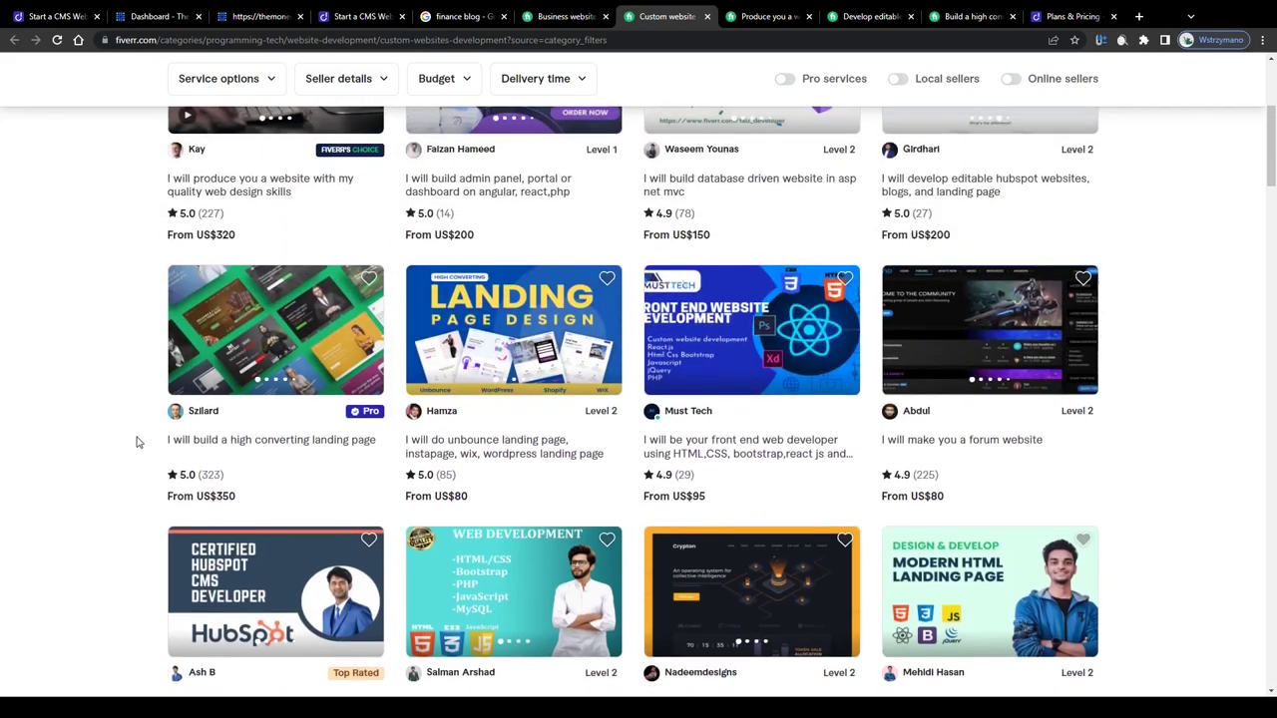
pyautogui.moveTo(168, 445); pyautogui.dragTo(380, 450)
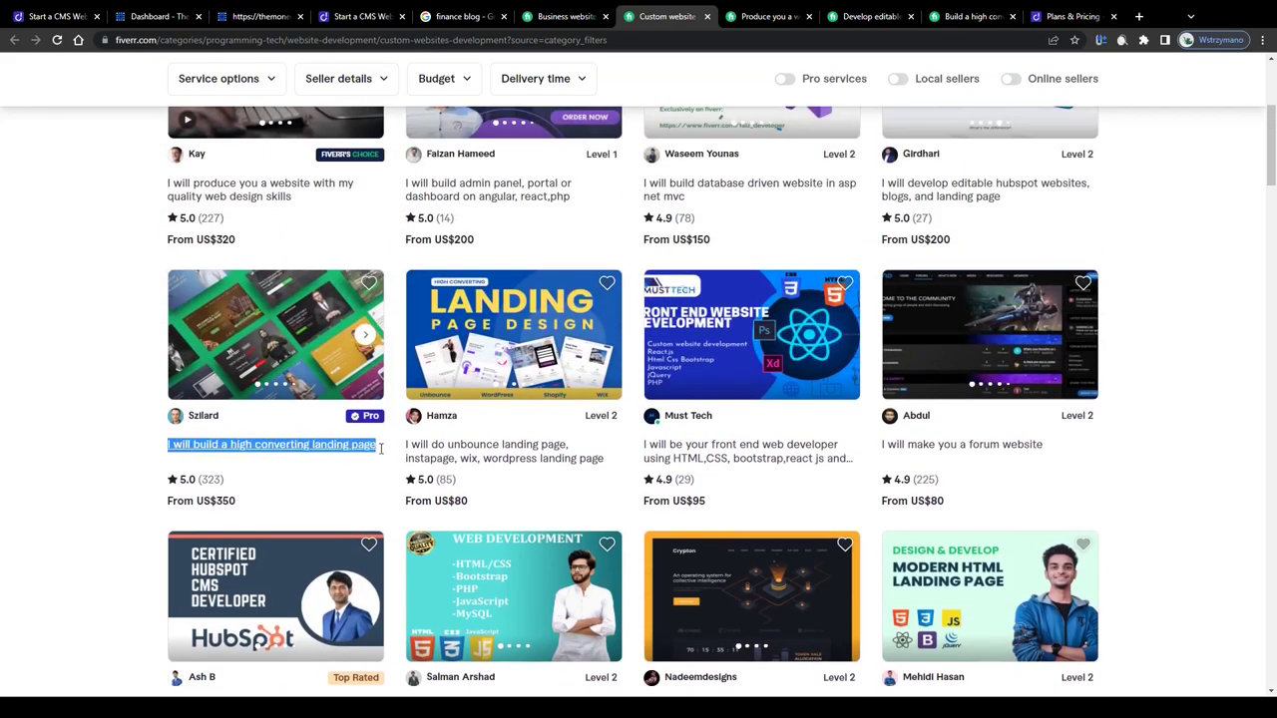
pyautogui.moveTo(157, 510); pyautogui.dragTo(257, 507)
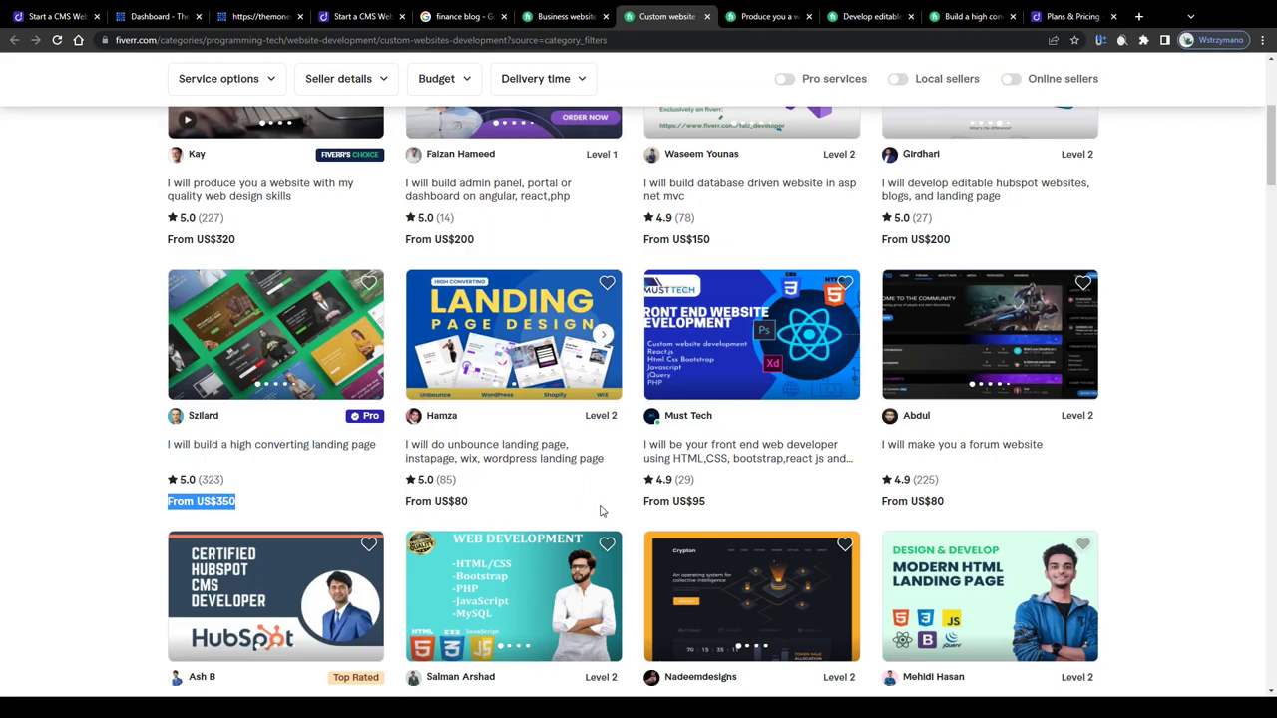
pyautogui.moveTo(856, 505); pyautogui.dragTo(953, 505)
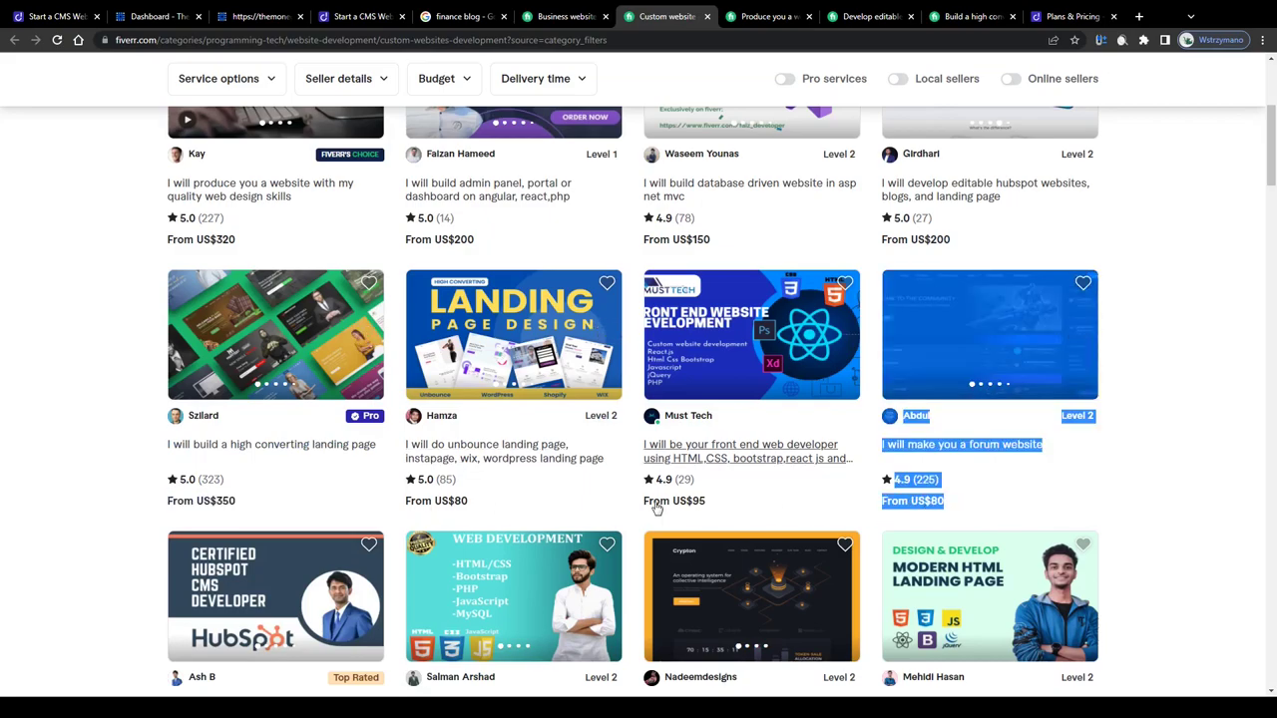
pyautogui.moveTo(639, 507); pyautogui.dragTo(412, 502)
pyautogui.scroll(2, 412, 502)
pyautogui.moveTo(265, 444); pyautogui.dragTo(165, 440)
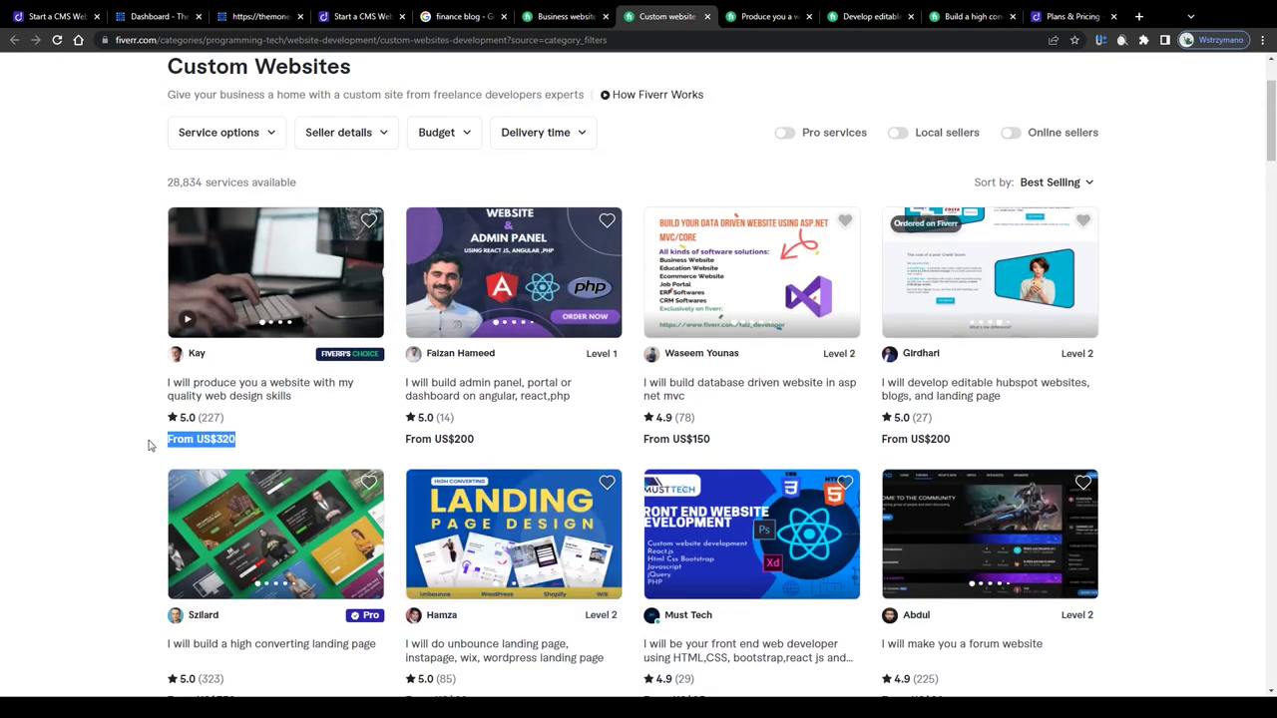
# Step: Scroll far down the Custom Websites gigs and highlight the React/Next.js gig's From US$345 price
pyautogui.scroll(-7, 621, 448)
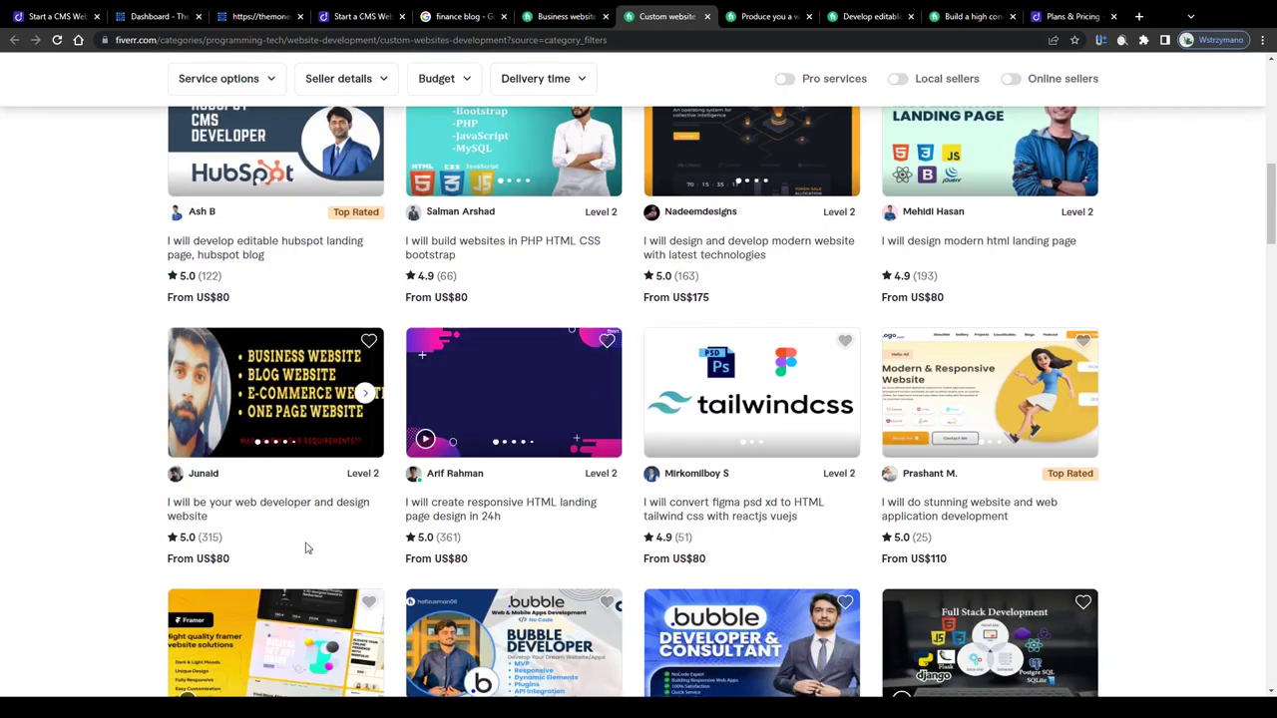
pyautogui.scroll(-1, 731, 434)
pyautogui.scroll(-5, 731, 434)
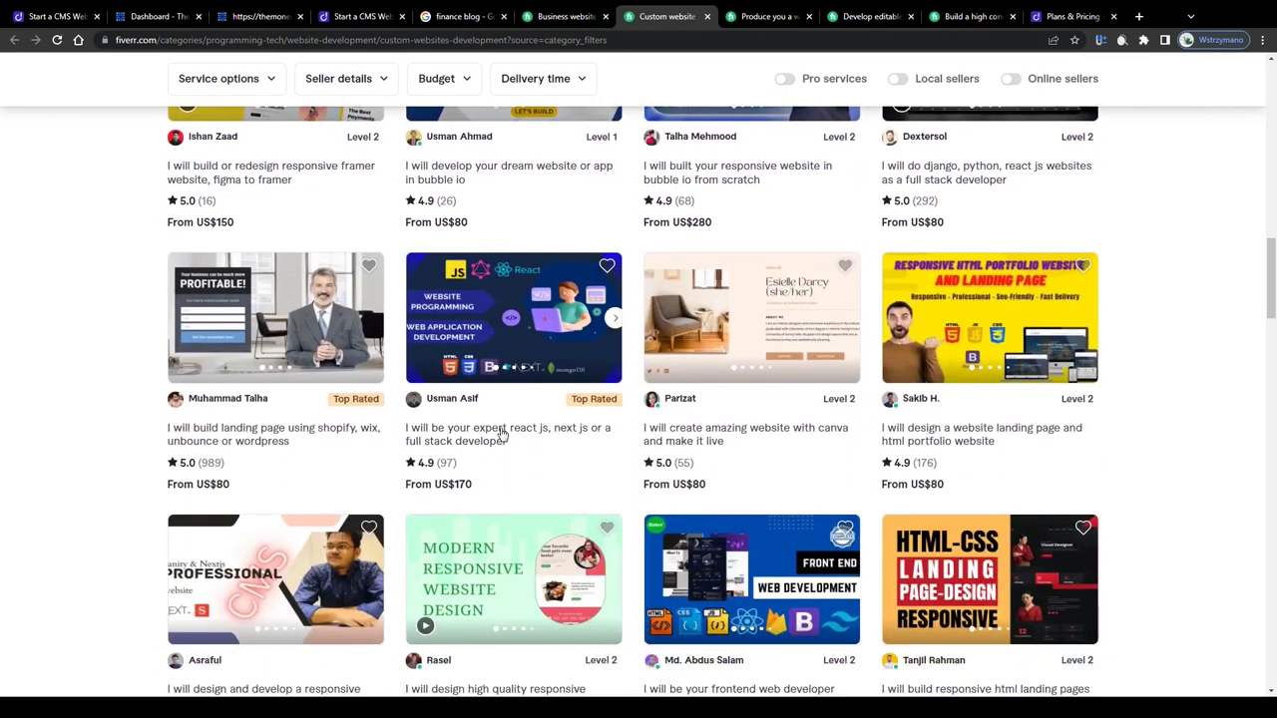
pyautogui.scroll(-3, 502, 434)
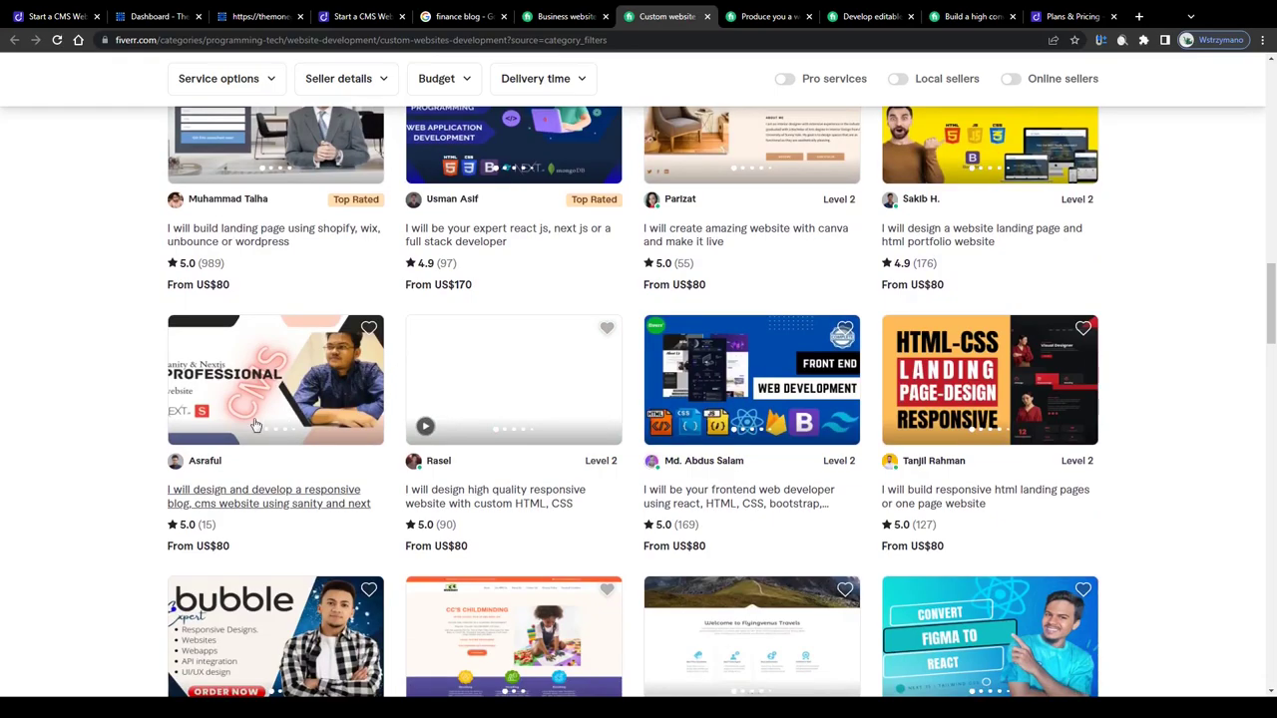
pyautogui.scroll(-1, 606, 359)
pyautogui.scroll(-2, 538, 371)
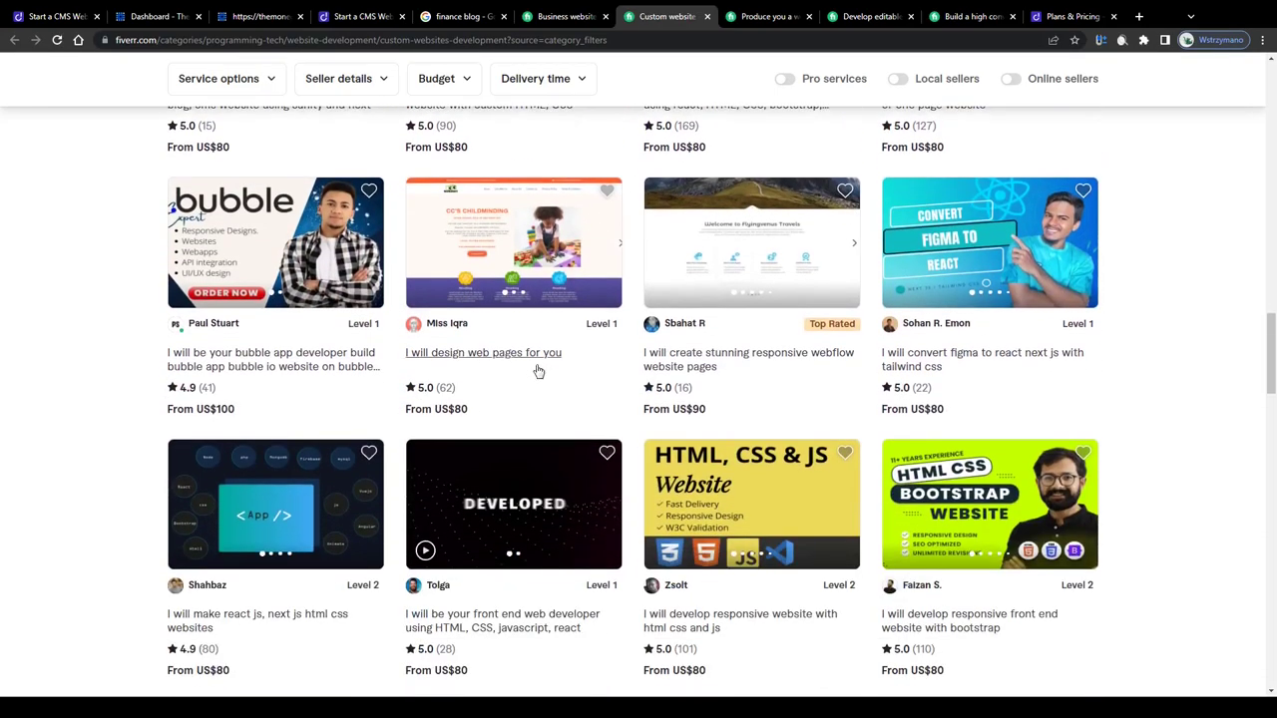
pyautogui.scroll(-2, 445, 373)
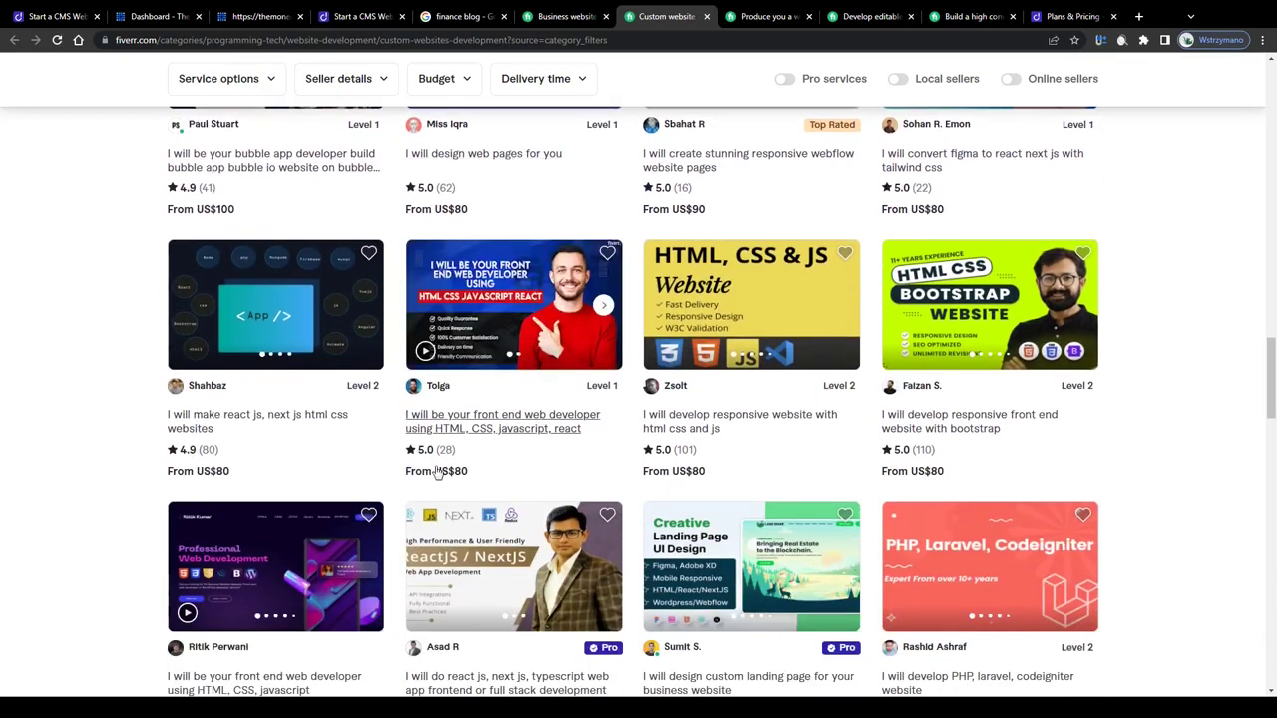
pyautogui.scroll(-1, 437, 471)
pyautogui.scroll(-1, 437, 472)
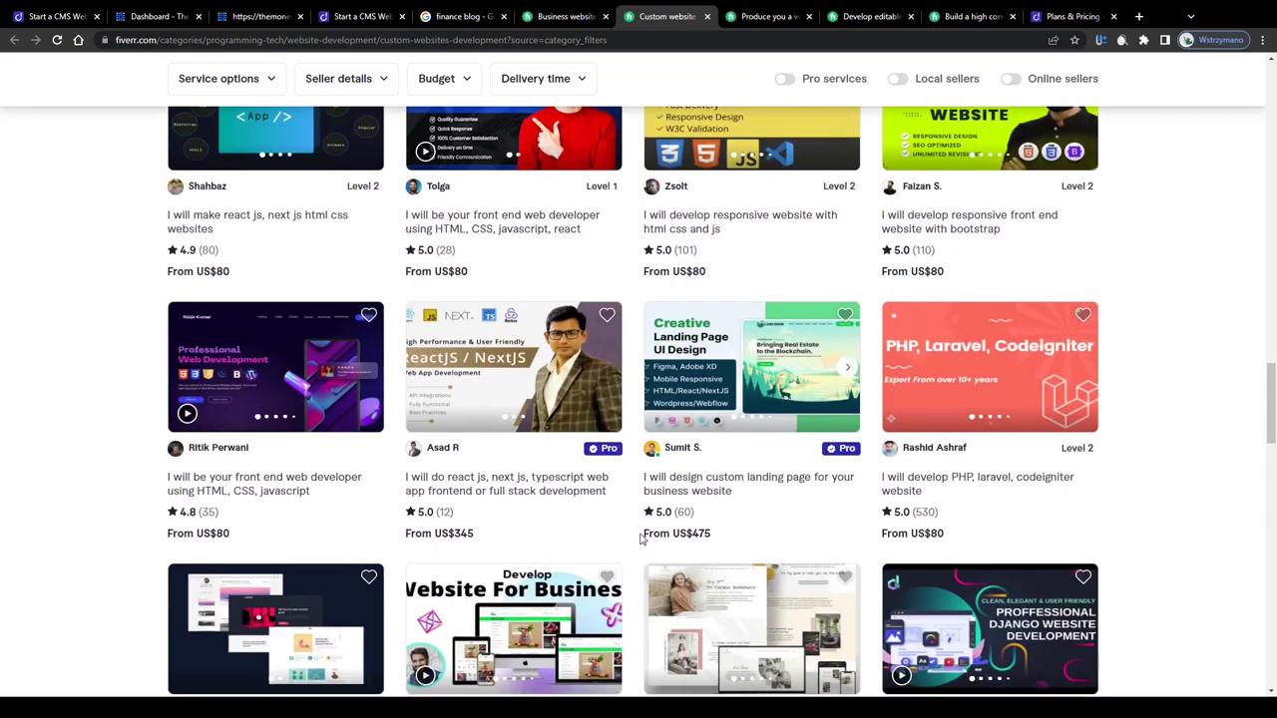
pyautogui.moveTo(642, 538); pyautogui.dragTo(712, 534)
pyautogui.moveTo(481, 534); pyautogui.dragTo(406, 531)
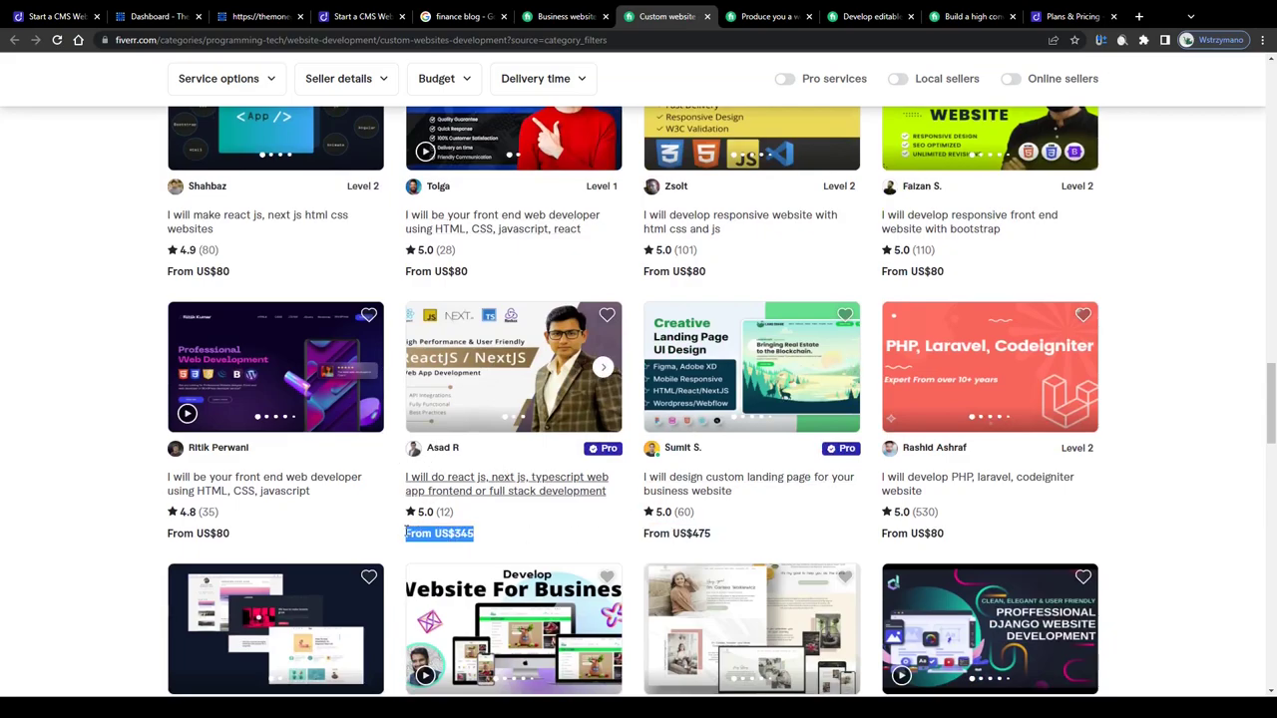
pyautogui.scroll(-2, 419, 463)
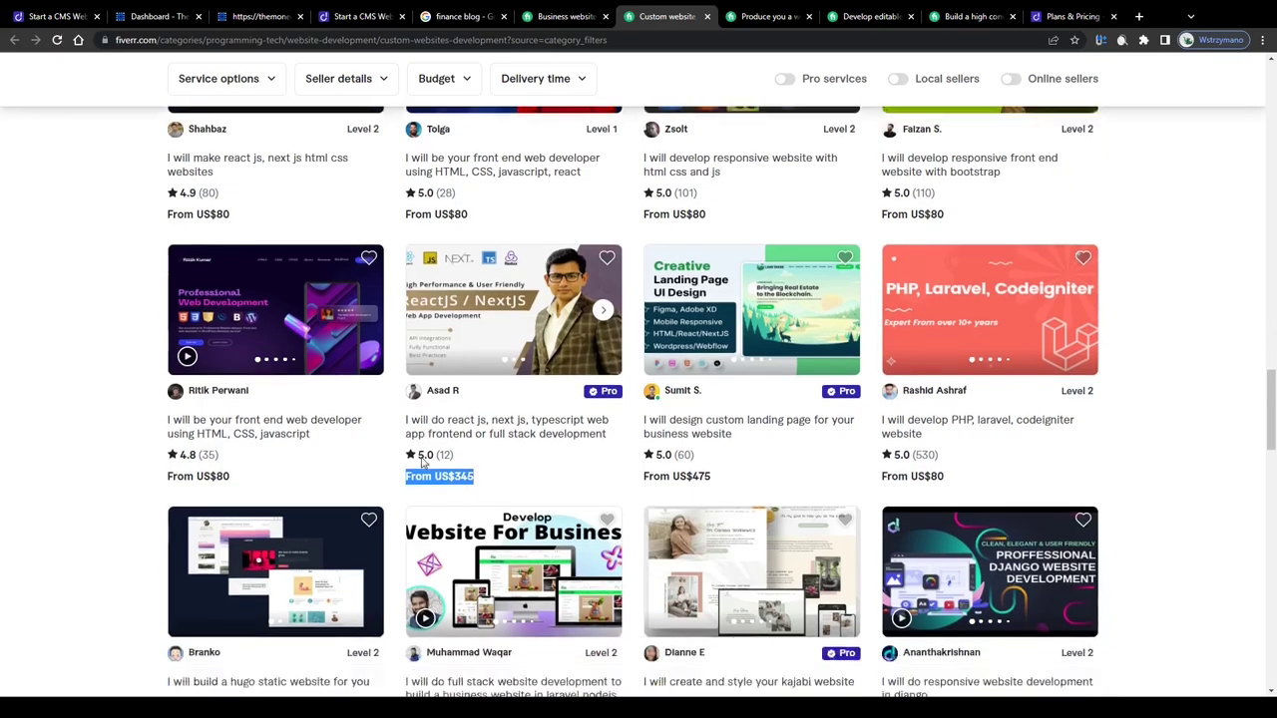
pyautogui.scroll(-2, 100, 448)
pyautogui.scroll(5, 100, 447)
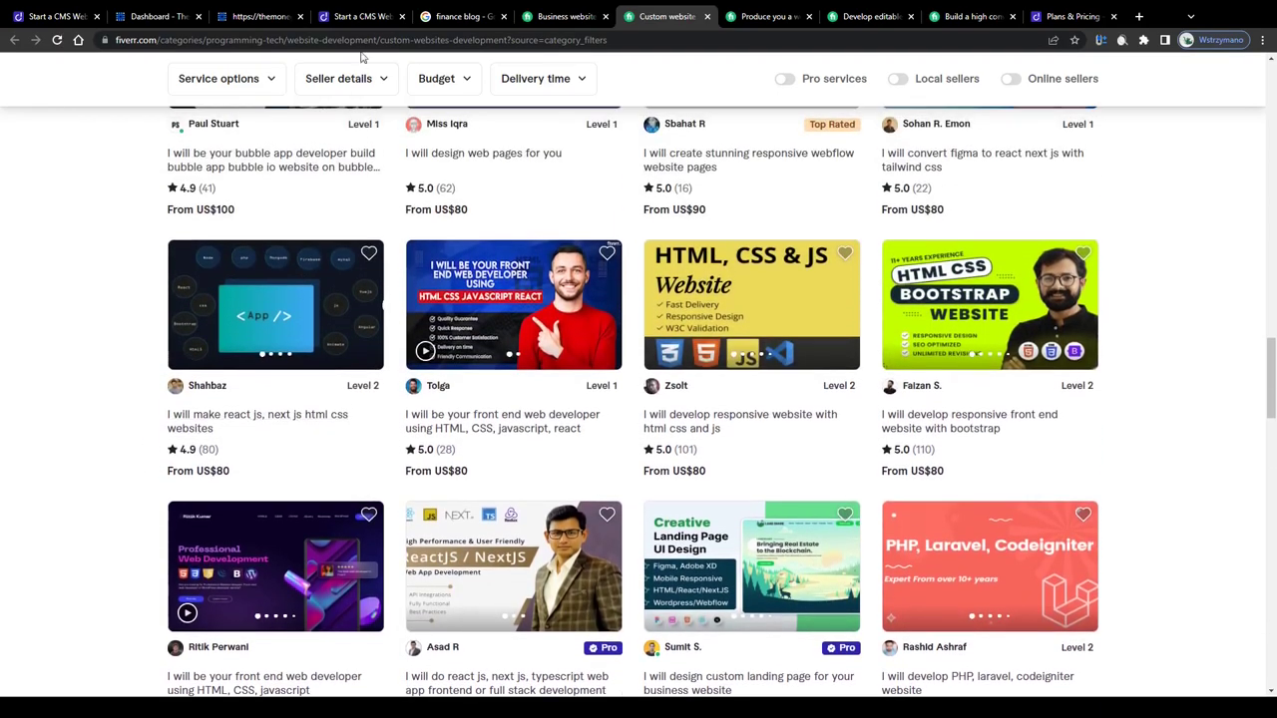
# Step: Show the second page of Dorik CMS templates
pyautogui.click(356, 16)
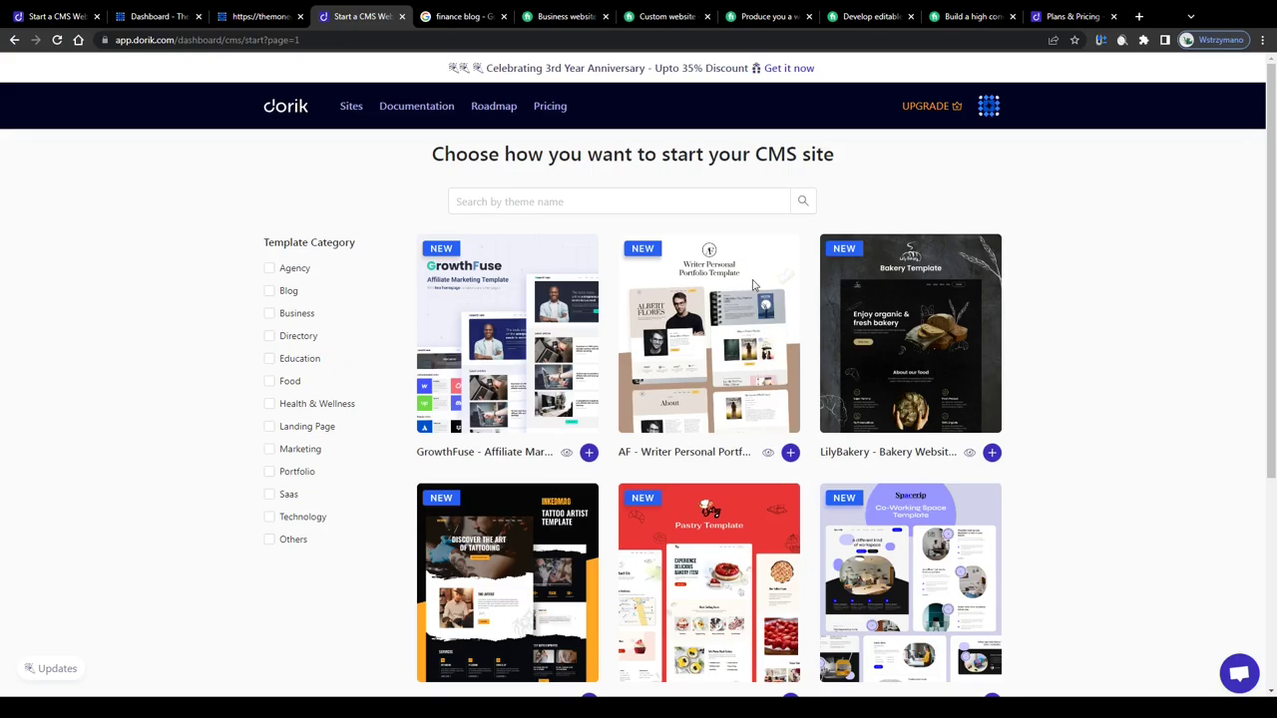
pyautogui.scroll(-3, 766, 310)
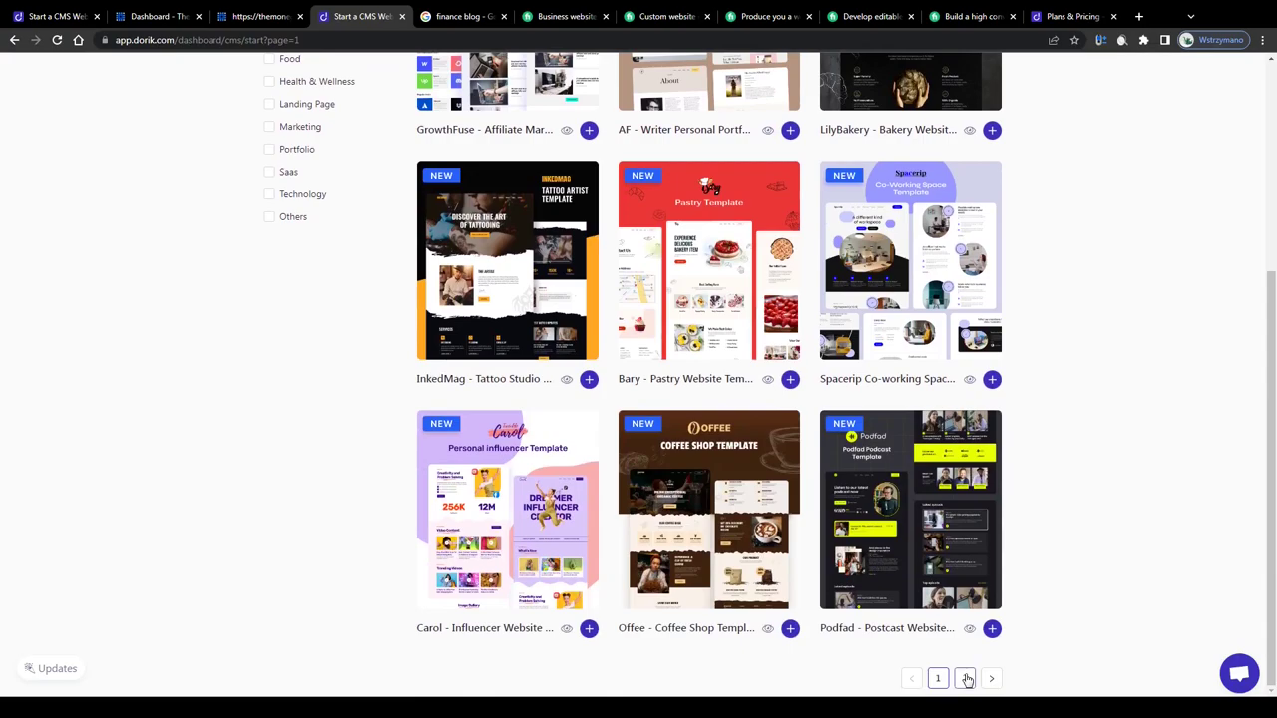
pyautogui.click(965, 679)
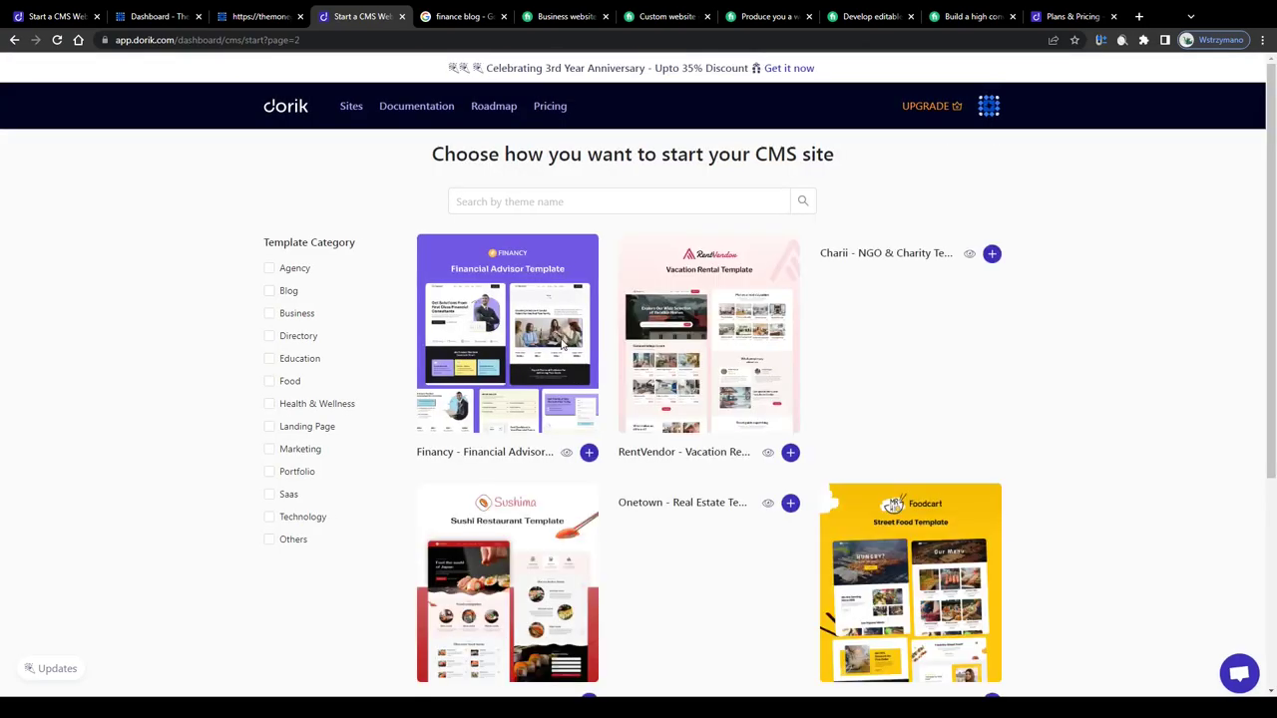
# Step: Go back to the coaching site editor, at the 'How Coaching Can Benefit You' section
pyautogui.click(254, 16)
pyautogui.scroll(-5, 583, 317)
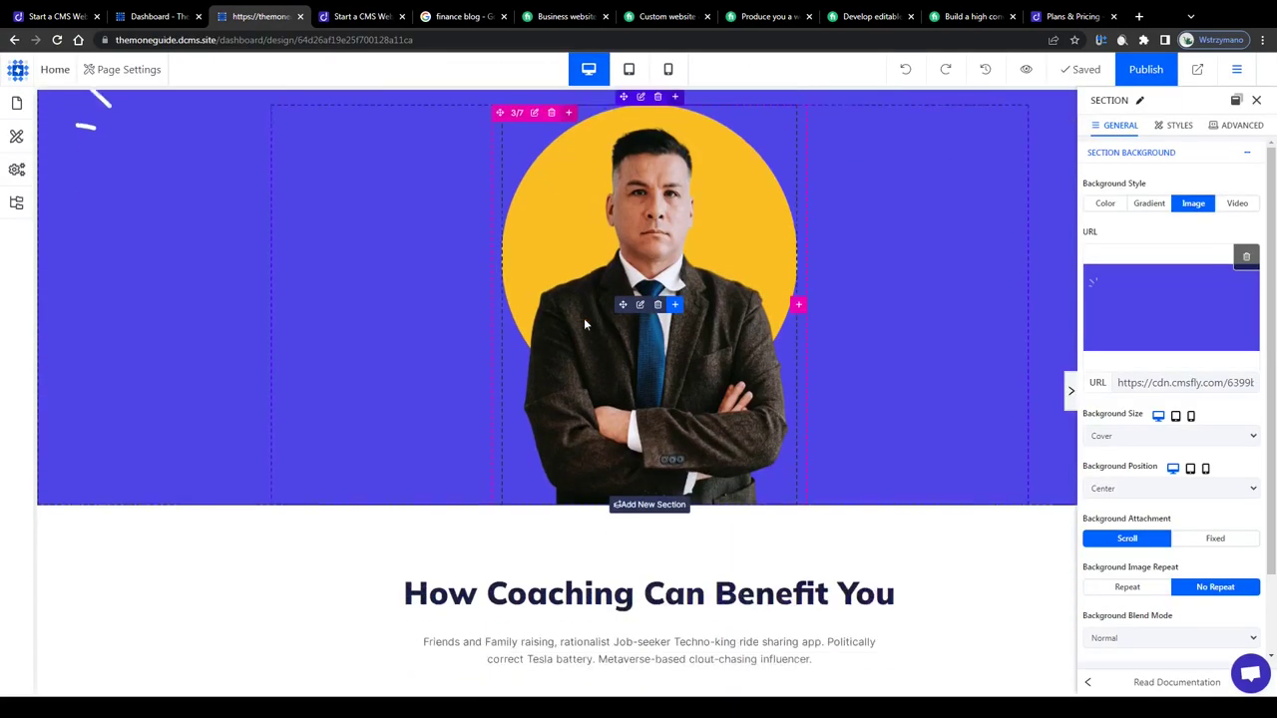
pyautogui.scroll(-4, 584, 317)
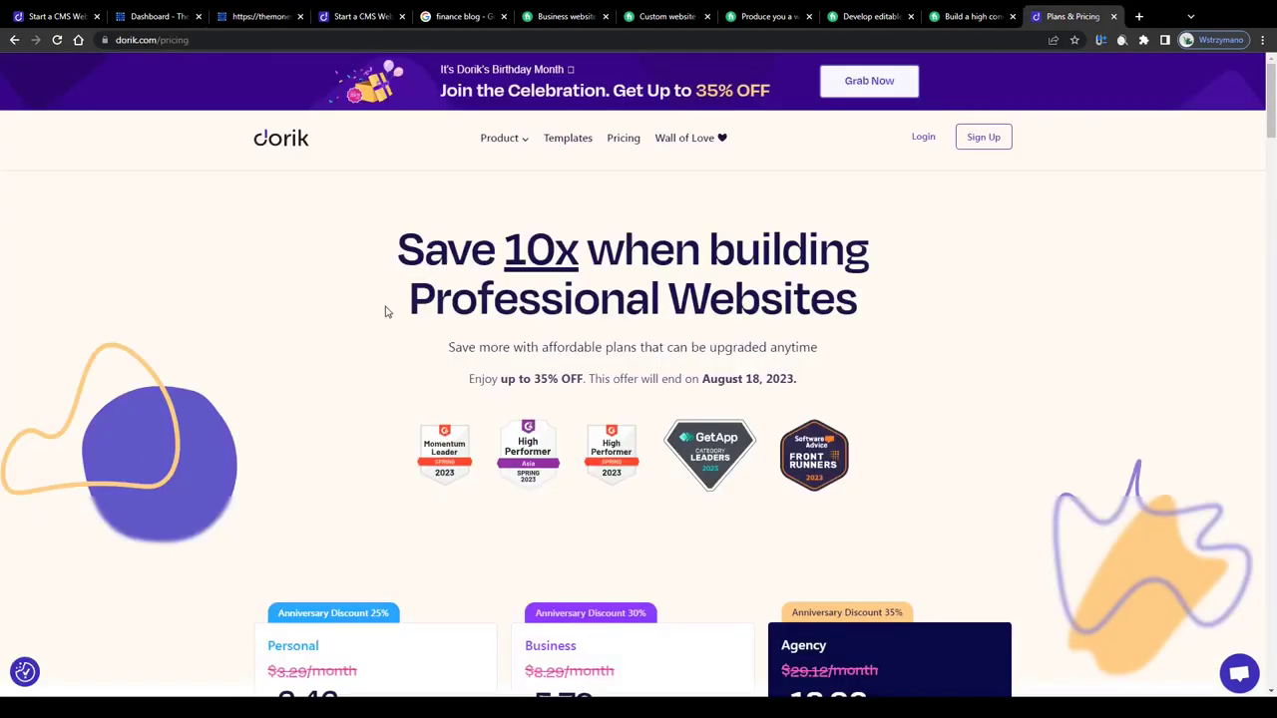
pyautogui.scroll(-5, 388, 312)
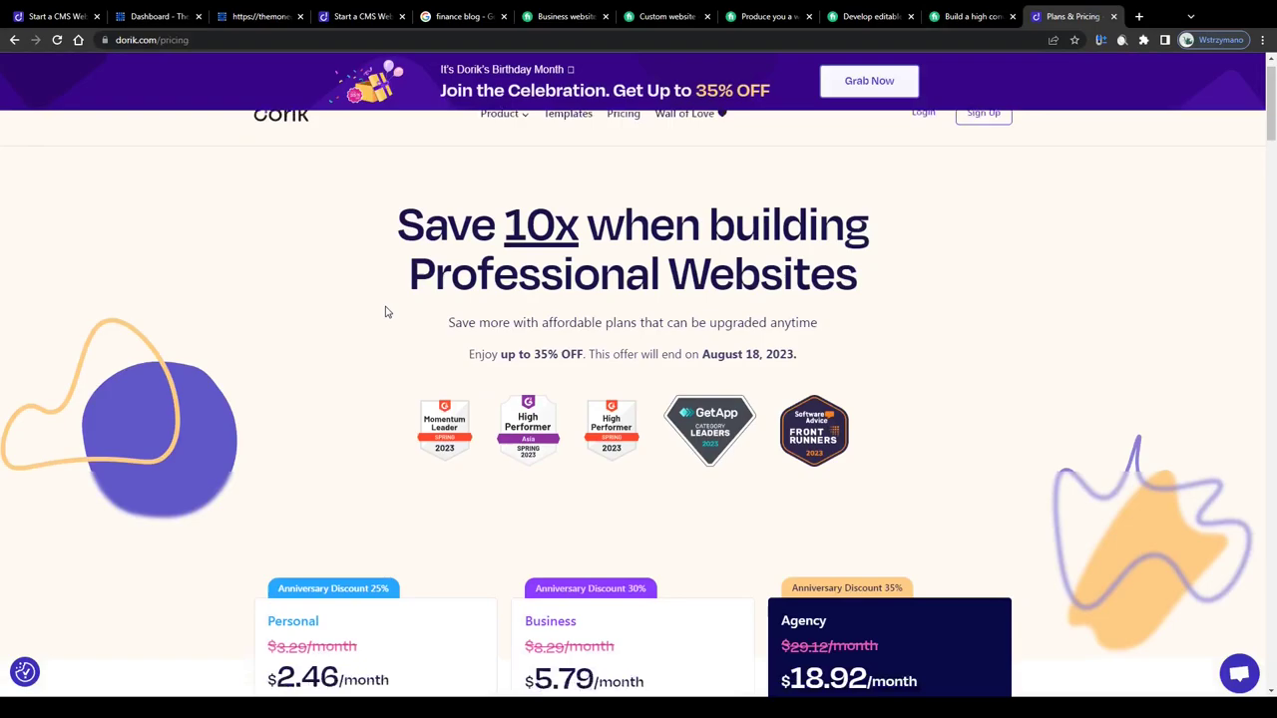
pyautogui.scroll(-4, 387, 312)
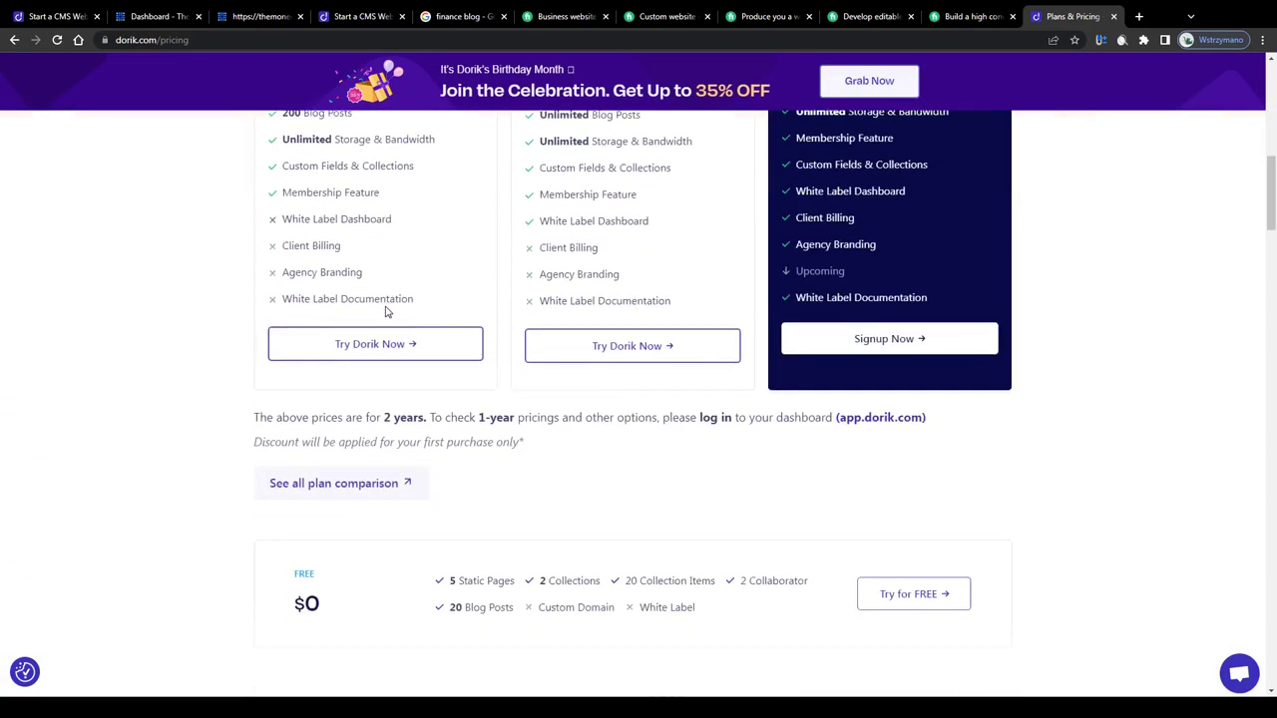
pyautogui.moveTo(429, 397)
pyautogui.mouseDown()
pyautogui.moveTo(501, 390)
pyautogui.moveTo(448, 390)
pyautogui.mouseUp()
pyautogui.scroll(-4, 501, 387)
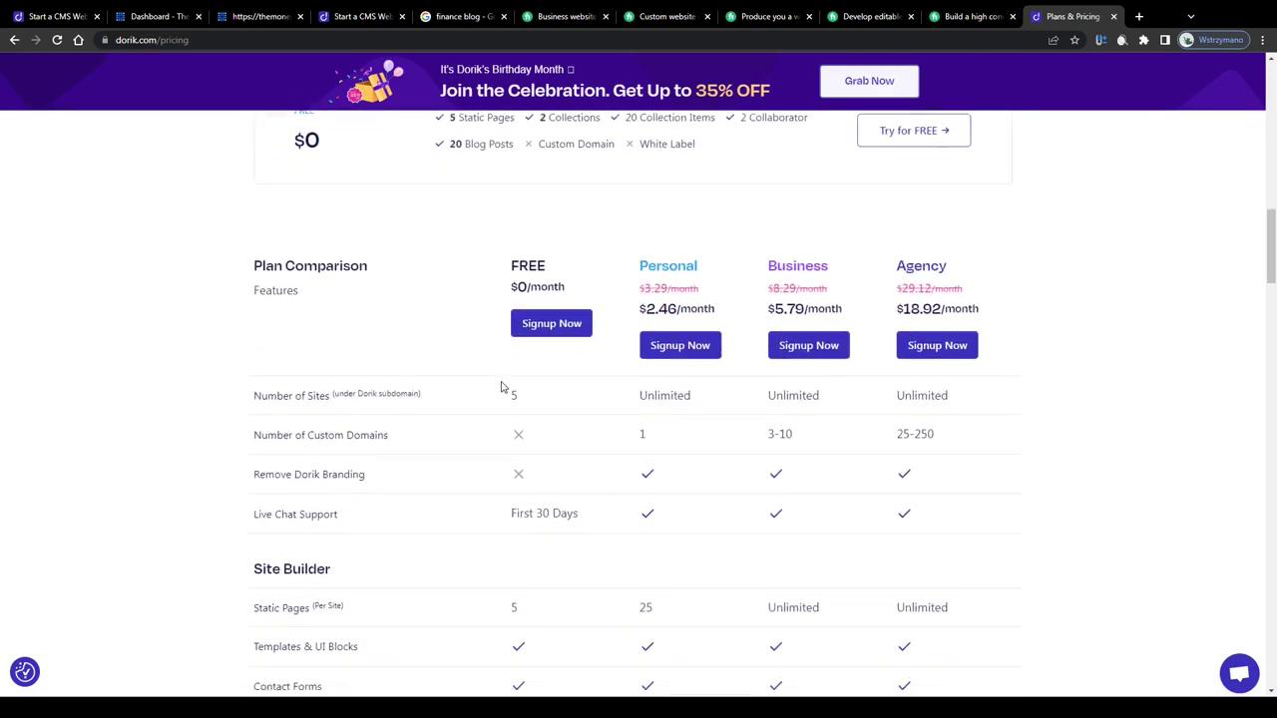
pyautogui.scroll(1, 609, 279)
pyautogui.moveTo(586, 277); pyautogui.dragTo(496, 218)
pyautogui.moveTo(585, 209); pyautogui.dragTo(582, 187)
pyautogui.scroll(2, 391, 358)
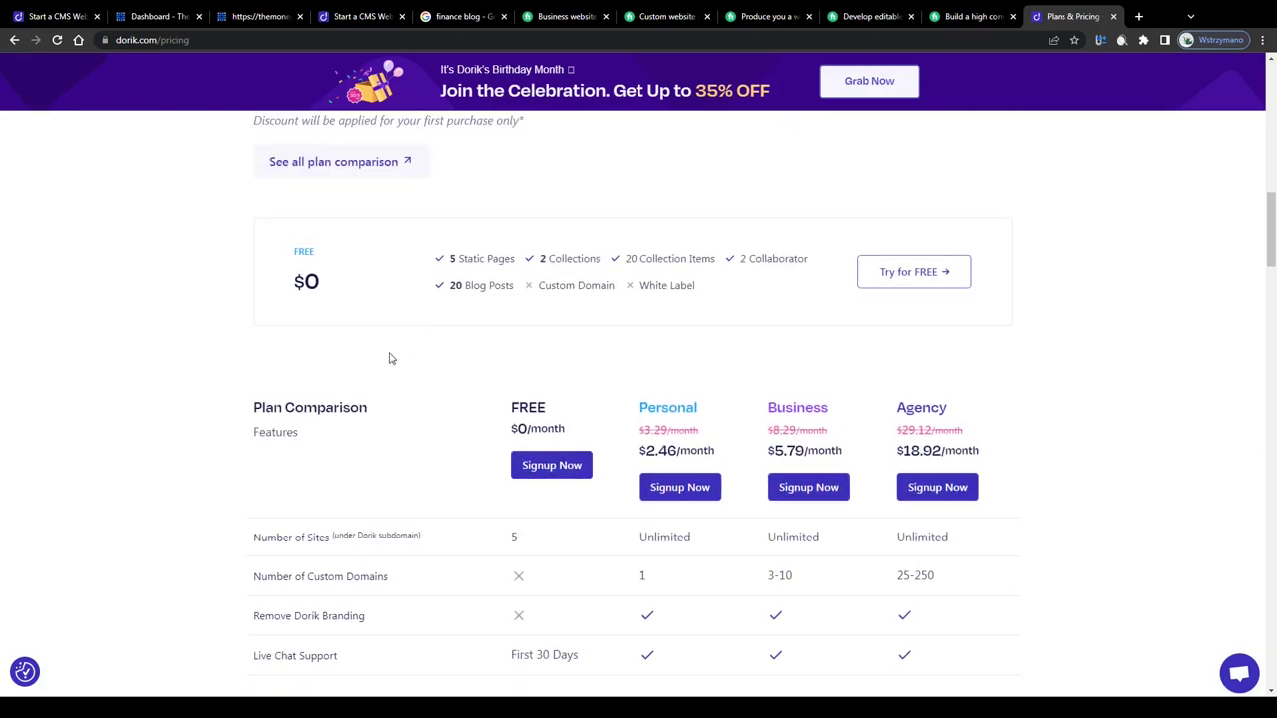
pyautogui.moveTo(255, 407); pyautogui.dragTo(297, 407)
pyautogui.scroll(15, 648, 395)
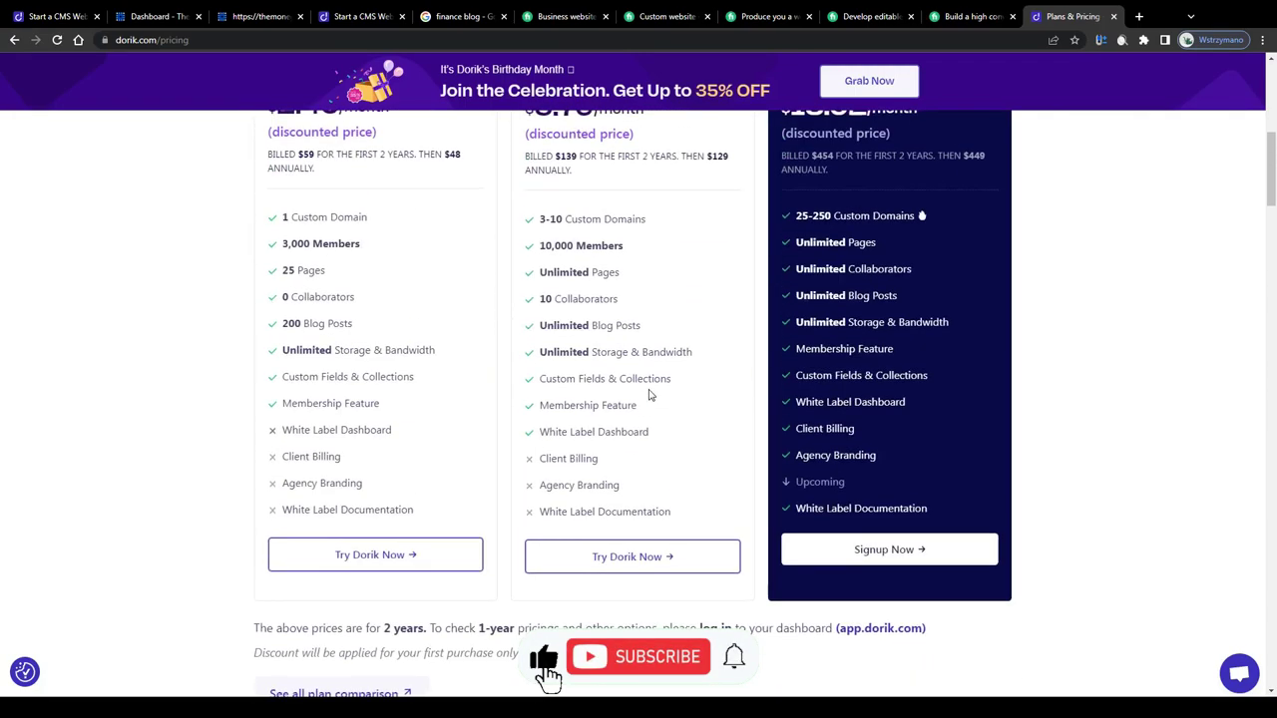
pyautogui.scroll(1, 649, 395)
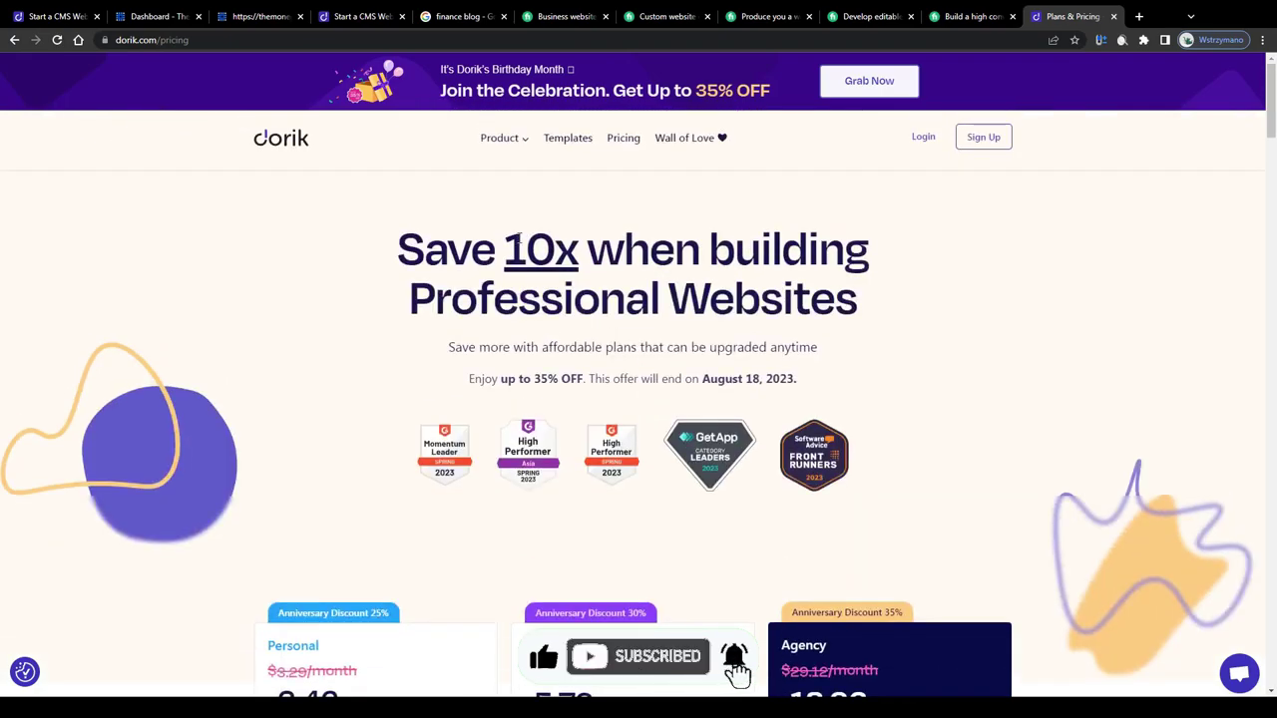